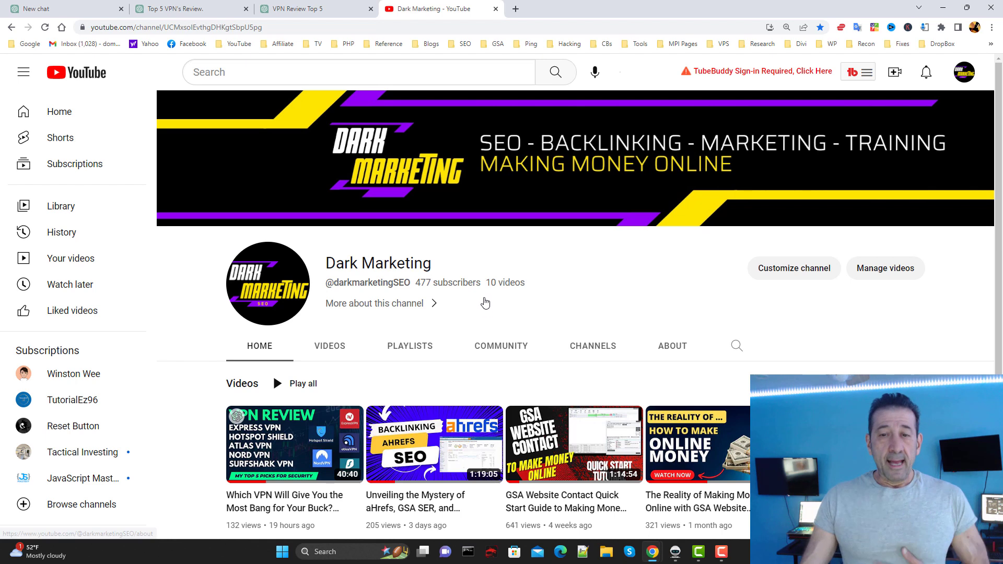
Examine the public AIPRM prompt cards in the ChatGPT New chat tab, from the SEO article writers to the rewriter.
{"action": "left_click", "coordinate": [61, 9]}
{"action": "scroll", "coordinate": [494, 188], "scroll_direction": "up", "scroll_amount": 8}
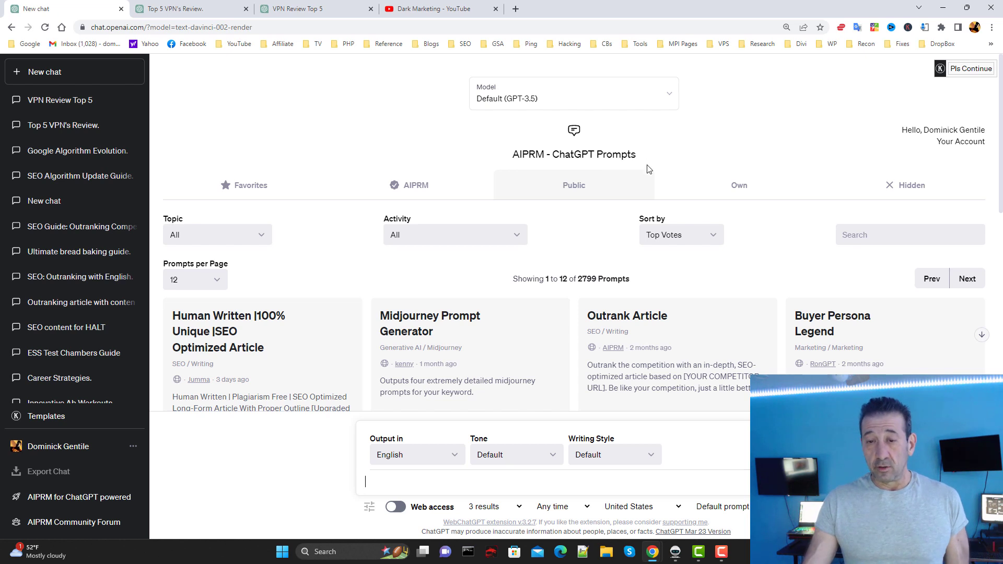
{"action": "scroll", "coordinate": [575, 196], "scroll_direction": "down", "scroll_amount": 4}
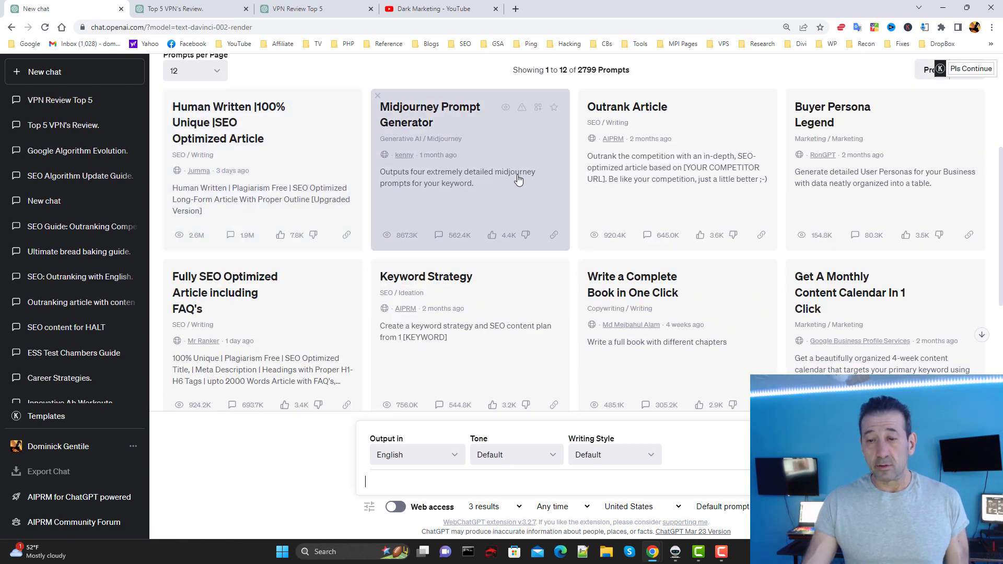
{"action": "scroll", "coordinate": [773, 203], "scroll_direction": "down", "scroll_amount": 5}
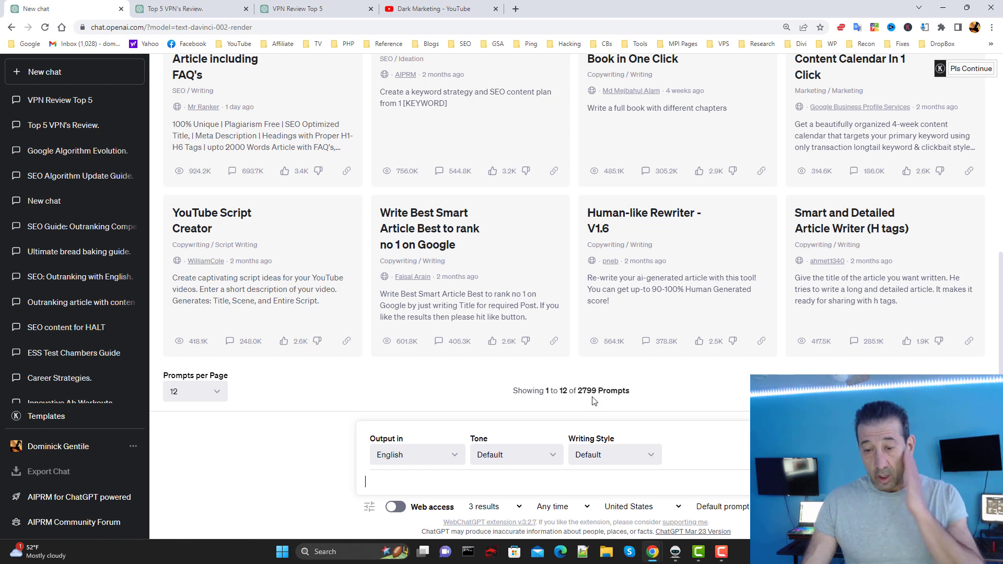
{"action": "scroll", "coordinate": [731, 395], "scroll_direction": "up", "scroll_amount": 1}
{"action": "scroll", "coordinate": [732, 395], "scroll_direction": "down", "scroll_amount": 1}
{"action": "scroll", "coordinate": [999, 107], "scroll_direction": "up", "scroll_amount": 8}
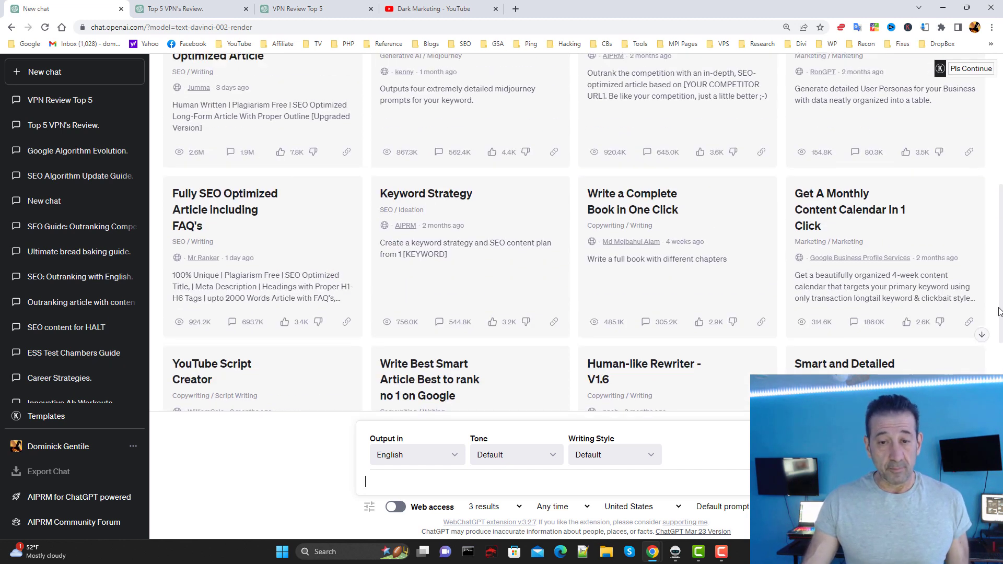
{"action": "scroll", "coordinate": [999, 107], "scroll_direction": "down", "scroll_amount": 3}
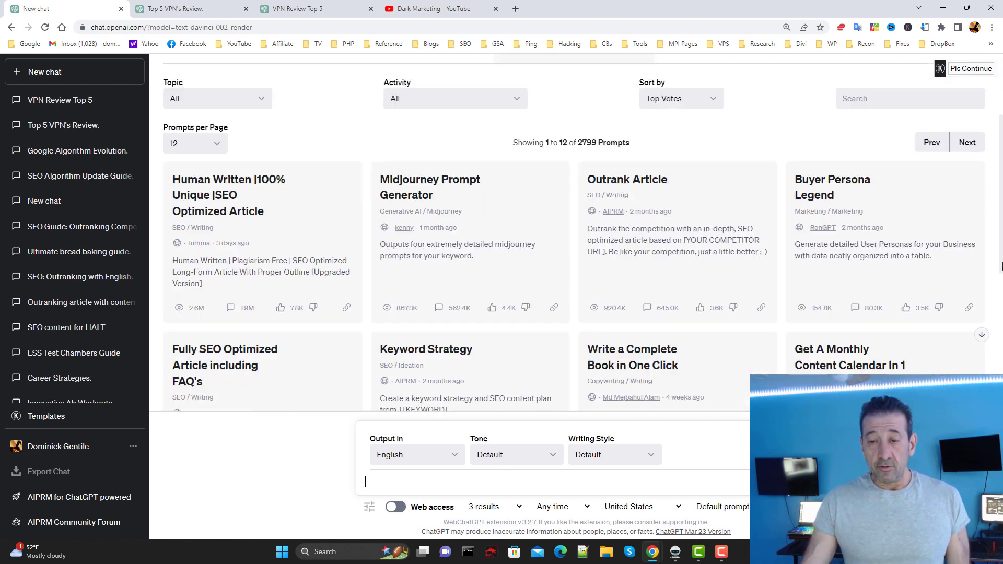
{"action": "scroll", "coordinate": [680, 259], "scroll_direction": "down", "scroll_amount": 1}
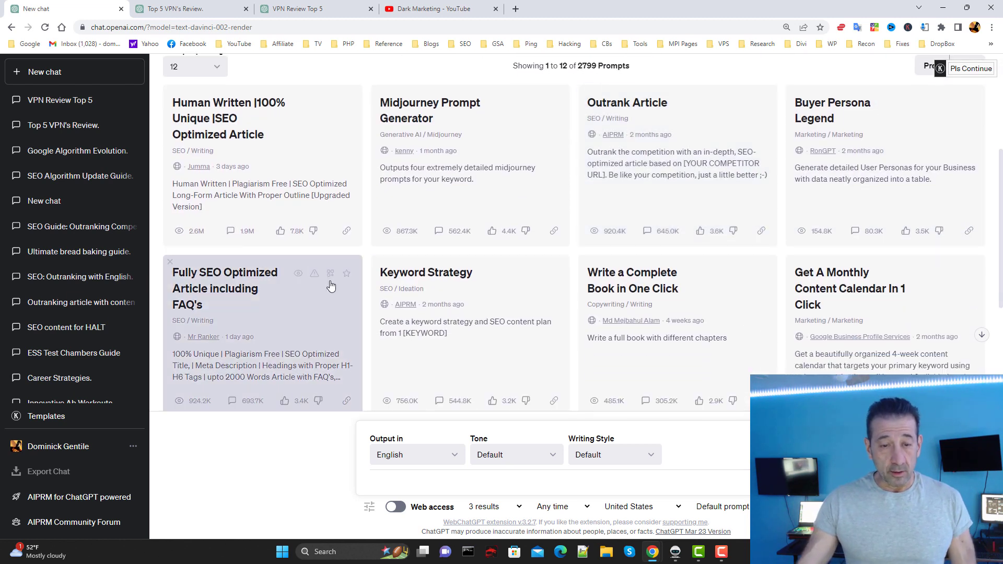
{"action": "scroll", "coordinate": [272, 282], "scroll_direction": "down", "scroll_amount": 1}
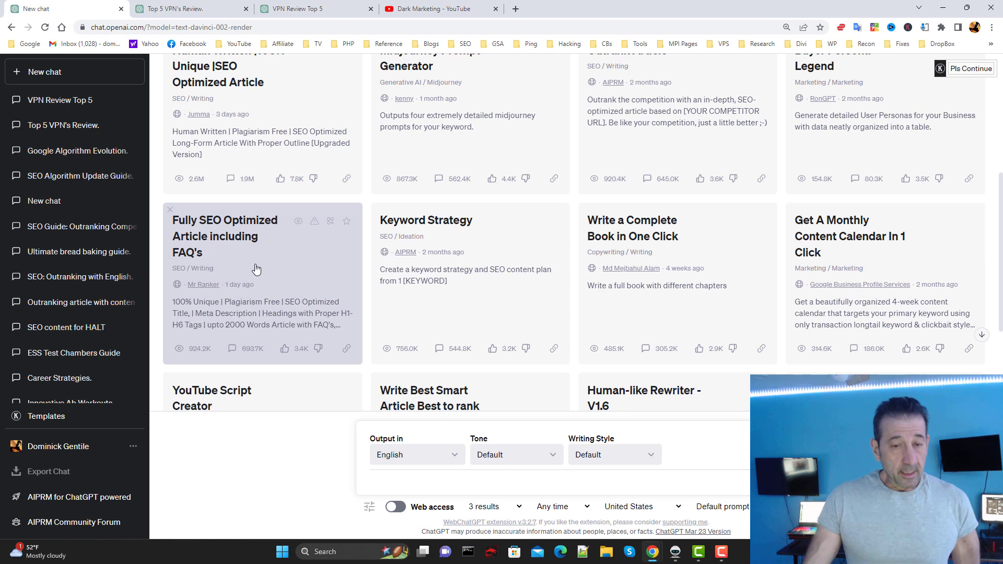
{"action": "scroll", "coordinate": [262, 267], "scroll_direction": "down", "scroll_amount": 1}
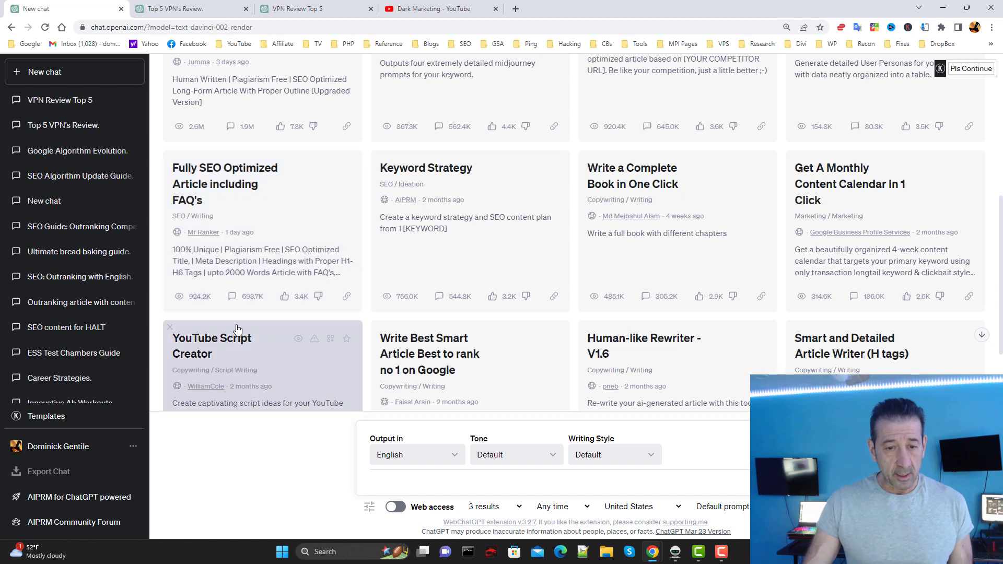
{"action": "scroll", "coordinate": [334, 297], "scroll_direction": "down", "scroll_amount": 2}
{"action": "scroll", "coordinate": [432, 298], "scroll_direction": "down", "scroll_amount": 1}
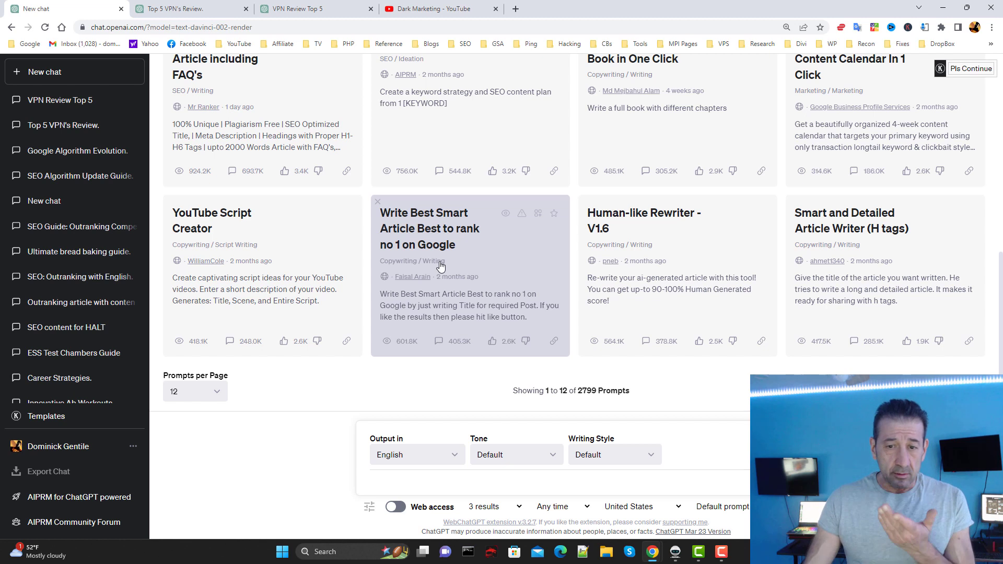
Bring up the Top 5 VPN's Review chat and highlight the title line of its generated article.
{"action": "left_click", "coordinate": [204, 8]}
{"action": "scroll", "coordinate": [414, 96], "scroll_direction": "down", "scroll_amount": 6}
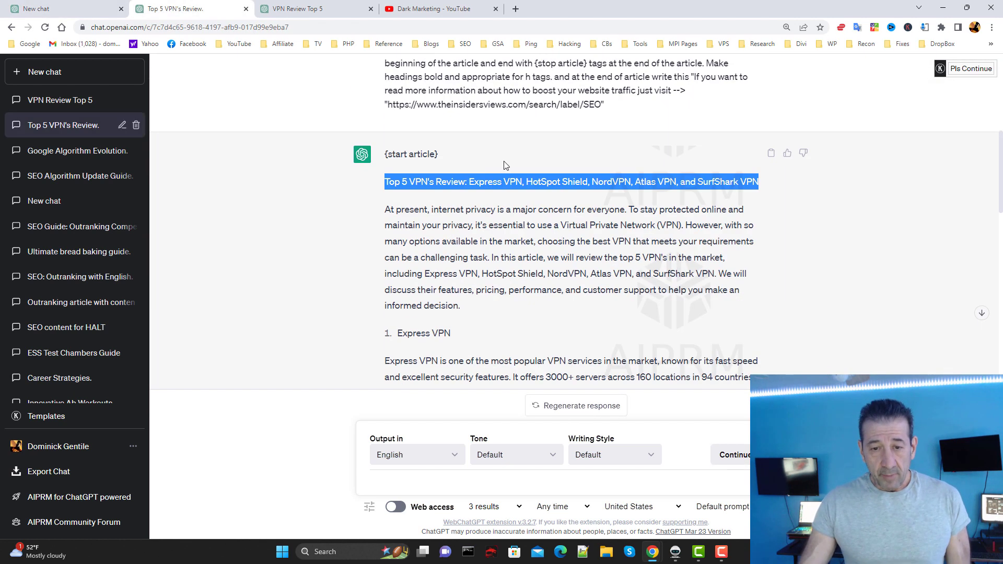
{"action": "left_click", "coordinate": [391, 183]}
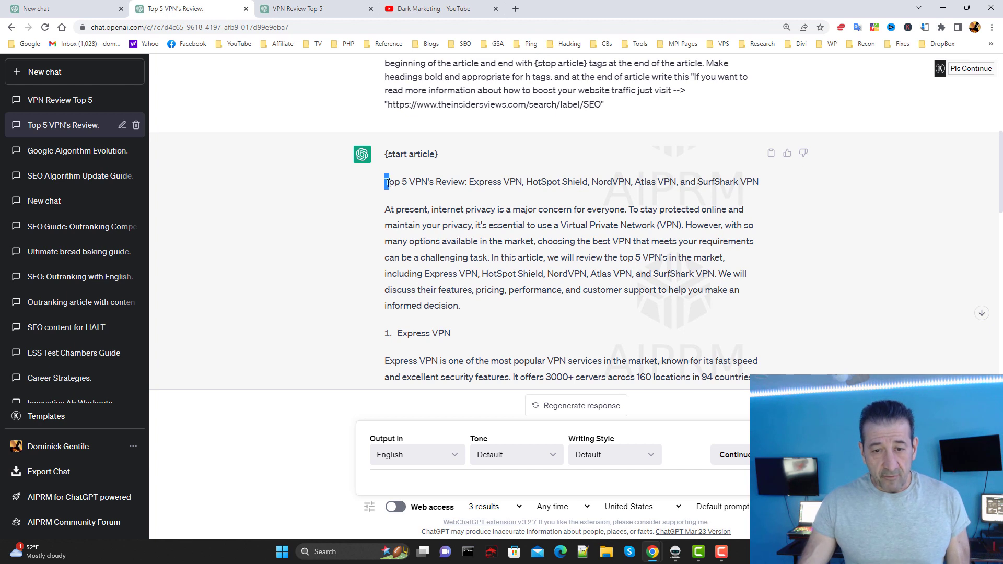
{"action": "left_click_drag", "start_coordinate": [423, 184], "coordinate": [784, 195]}
{"action": "left_click", "coordinate": [489, 183]}
{"action": "left_click", "coordinate": [755, 193]}
Read the article down to its end and select its text from the closing paragraph back to the title.
{"action": "scroll", "coordinate": [752, 191], "scroll_direction": "down", "scroll_amount": 4}
{"action": "scroll", "coordinate": [752, 188], "scroll_direction": "down", "scroll_amount": 6}
{"action": "scroll", "coordinate": [751, 171], "scroll_direction": "down", "scroll_amount": 4}
{"action": "scroll", "coordinate": [625, 175], "scroll_direction": "up", "scroll_amount": 4}
{"action": "scroll", "coordinate": [630, 179], "scroll_direction": "down", "scroll_amount": 4}
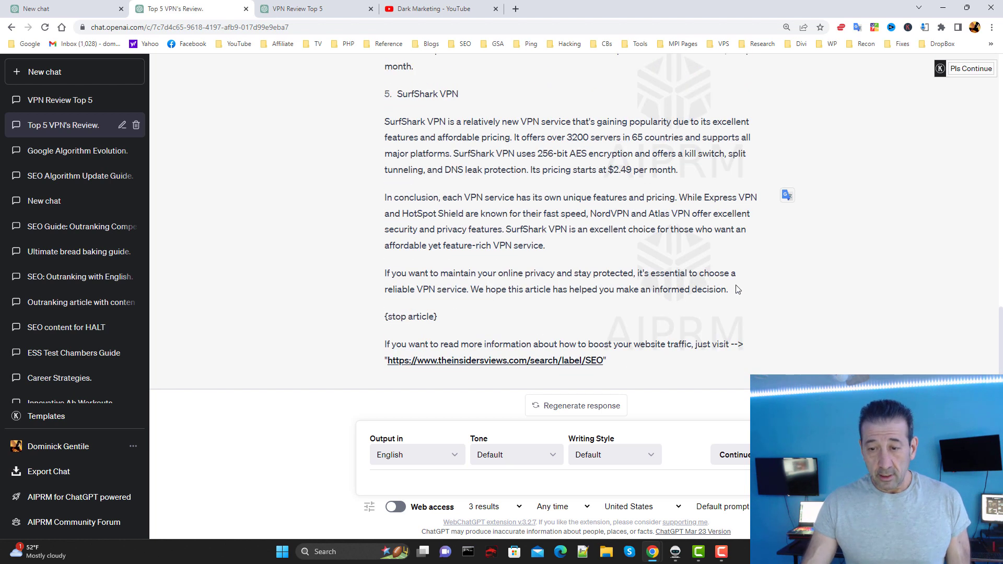
{"action": "left_click_drag", "start_coordinate": [734, 273], "coordinate": [224, 157]}
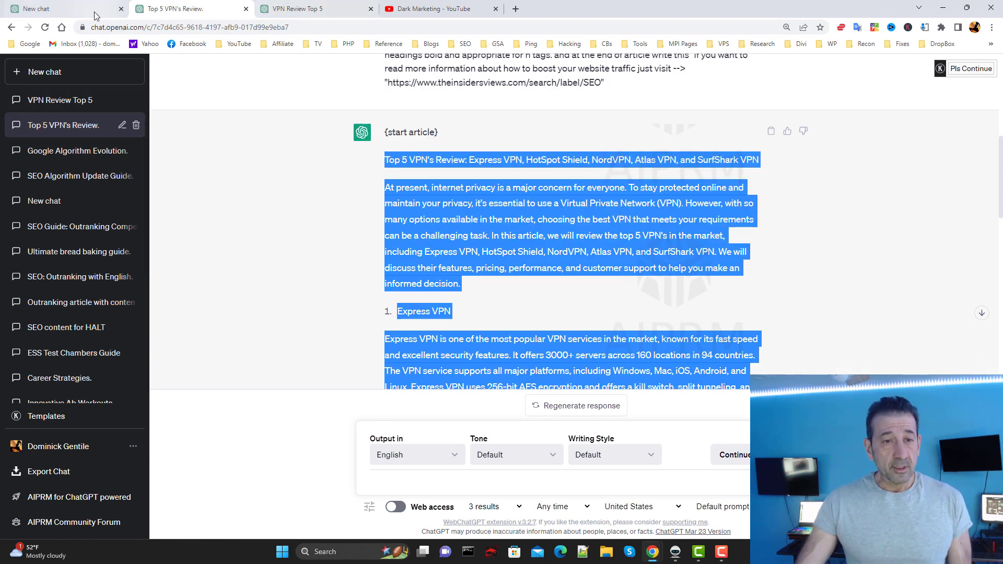
Go back to the New chat tab and look over the public AIPRM article-writing prompts again.
{"action": "key", "text": "ctrl+1"}
{"action": "scroll", "coordinate": [284, 189], "scroll_direction": "up", "scroll_amount": 5}
{"action": "scroll", "coordinate": [284, 190], "scroll_direction": "up", "scroll_amount": 2}
{"action": "scroll", "coordinate": [504, 206], "scroll_direction": "down", "scroll_amount": 7}
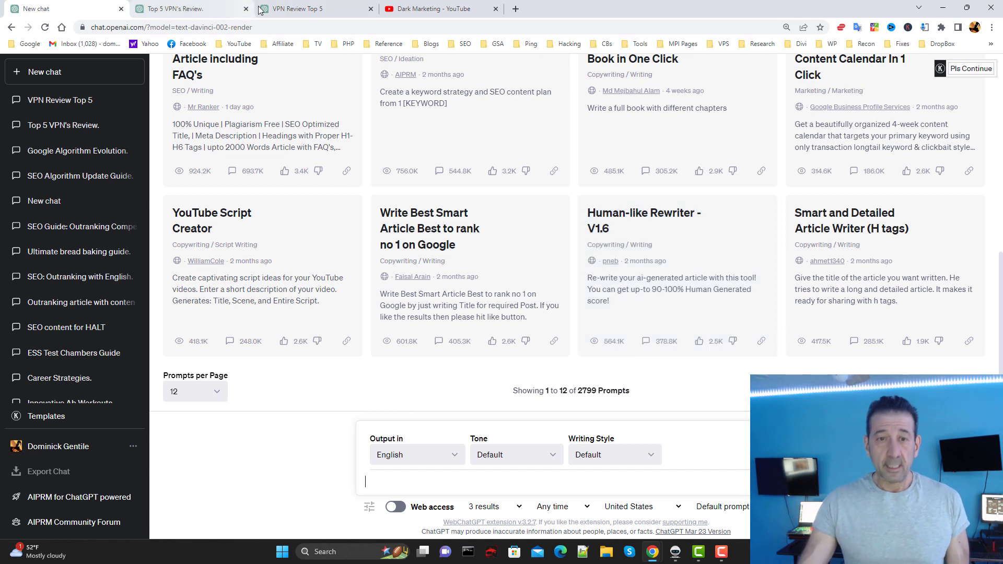
Examine the VPN Review Top 5 chat's article, from its outline headings through the provider reviews, conclusion and FAQs.
{"action": "left_click", "coordinate": [296, 8]}
{"action": "scroll", "coordinate": [534, 115], "scroll_direction": "up", "scroll_amount": 20}
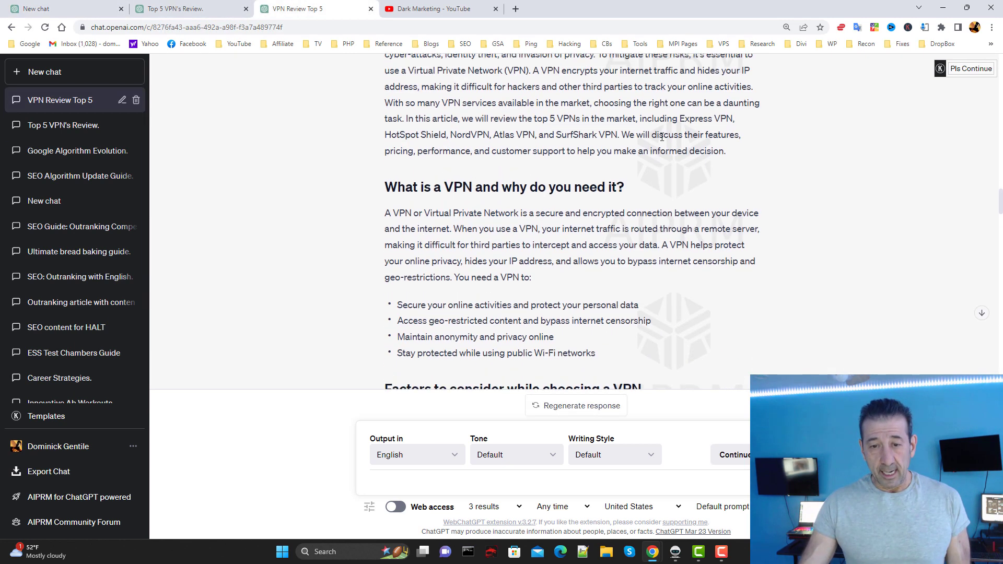
{"action": "scroll", "coordinate": [678, 149], "scroll_direction": "up", "scroll_amount": 5}
{"action": "scroll", "coordinate": [679, 152], "scroll_direction": "down", "scroll_amount": 3}
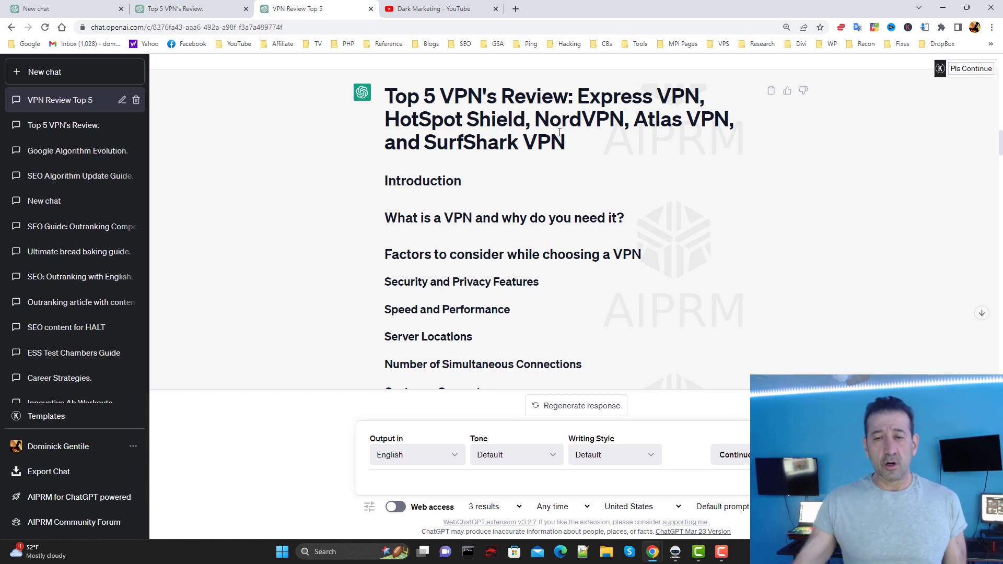
{"action": "scroll", "coordinate": [572, 111], "scroll_direction": "down", "scroll_amount": 6}
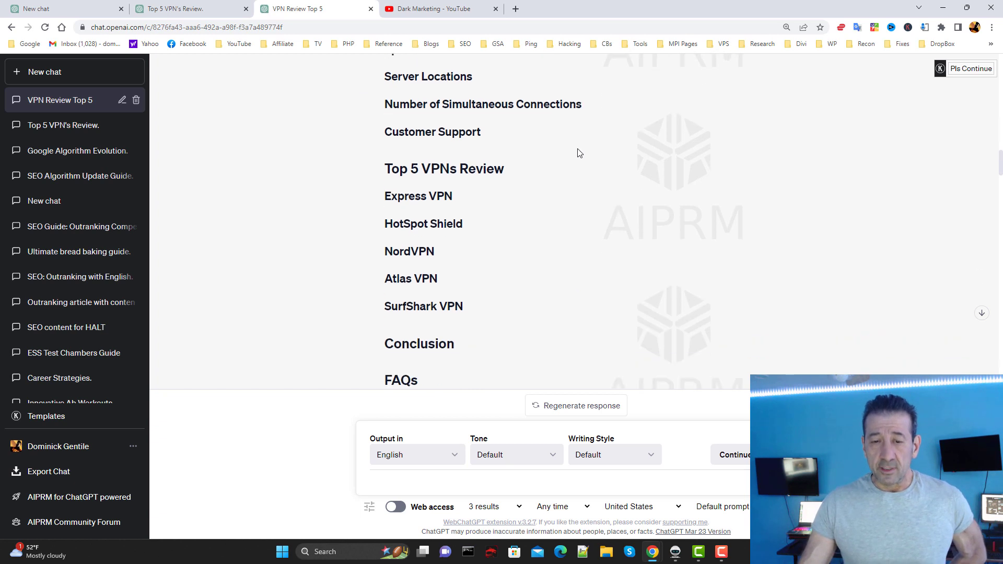
{"action": "scroll", "coordinate": [575, 173], "scroll_direction": "down", "scroll_amount": 8}
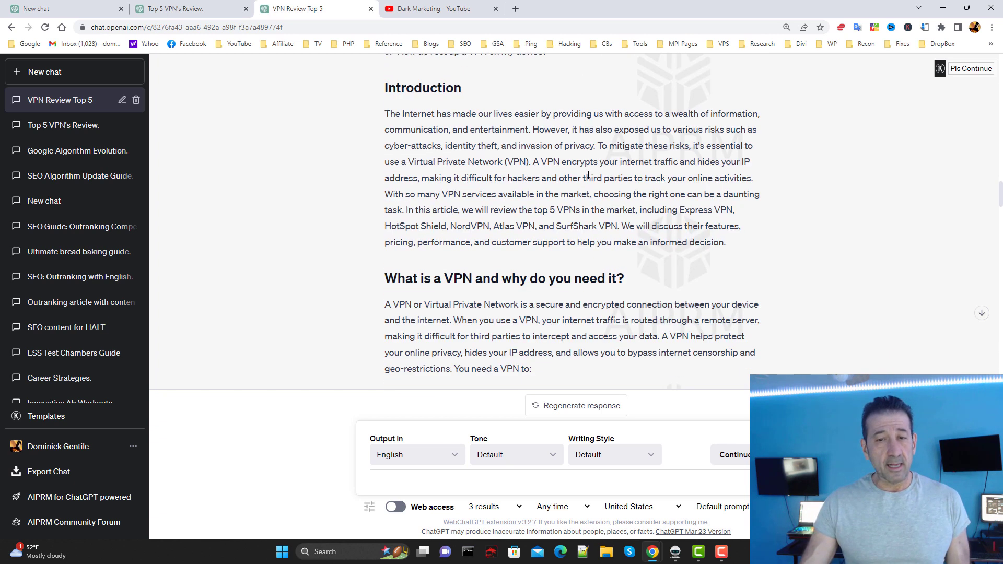
{"action": "scroll", "coordinate": [590, 174], "scroll_direction": "down", "scroll_amount": 11}
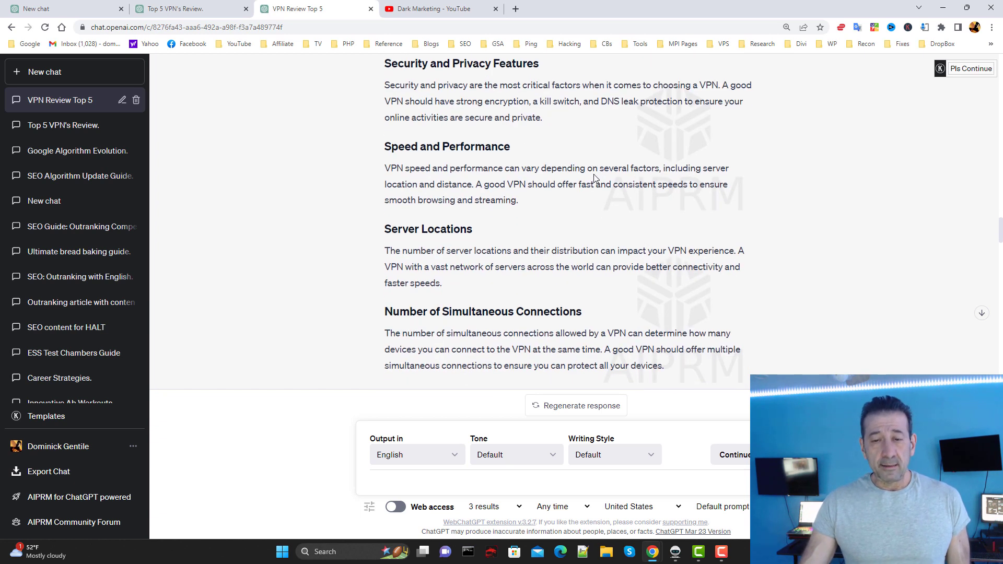
{"action": "scroll", "coordinate": [592, 189], "scroll_direction": "down", "scroll_amount": 8}
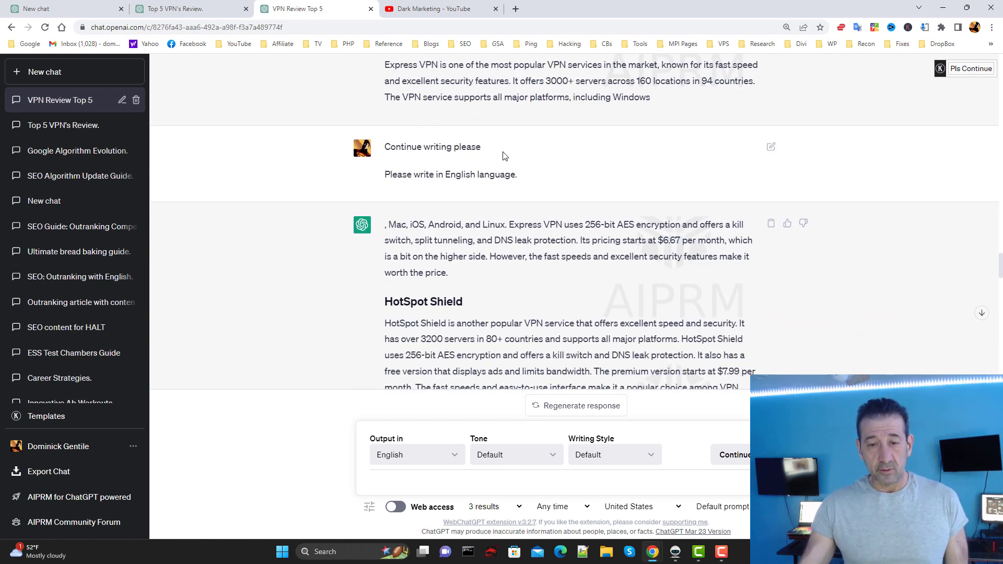
{"action": "scroll", "coordinate": [493, 194], "scroll_direction": "down", "scroll_amount": 3}
{"action": "scroll", "coordinate": [494, 195], "scroll_direction": "down", "scroll_amount": 8}
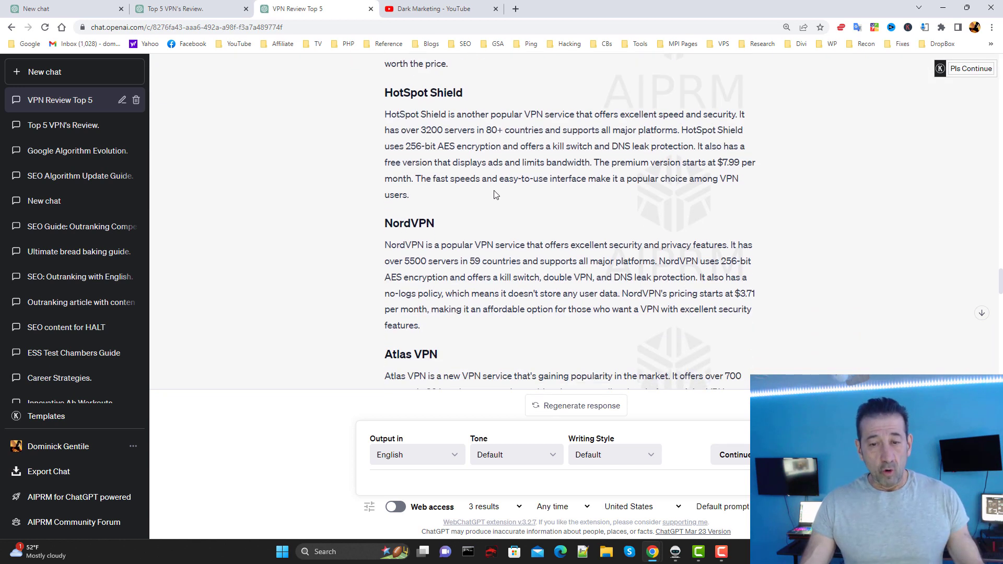
{"action": "scroll", "coordinate": [472, 200], "scroll_direction": "down", "scroll_amount": 6}
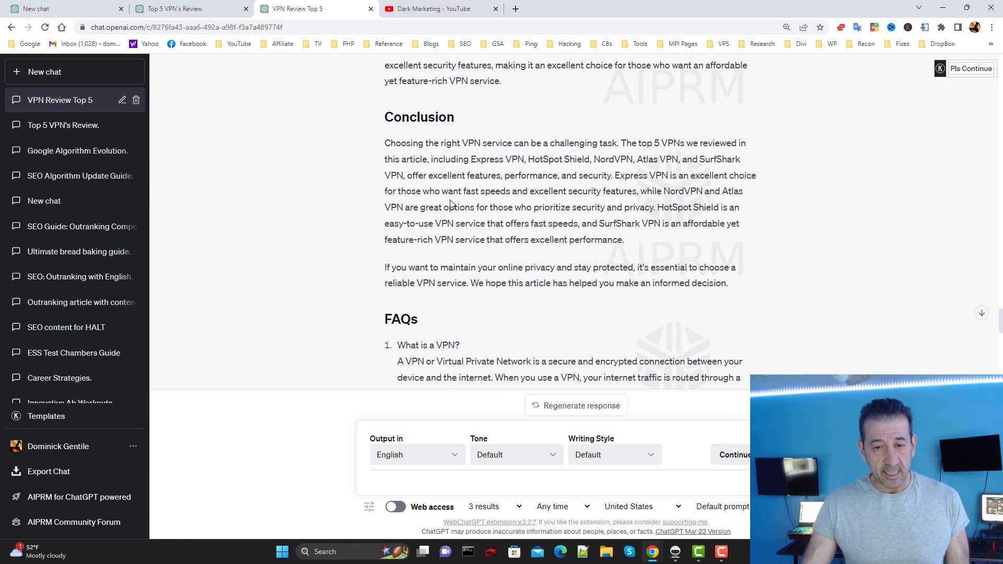
{"action": "scroll", "coordinate": [453, 200], "scroll_direction": "down", "scroll_amount": 6}
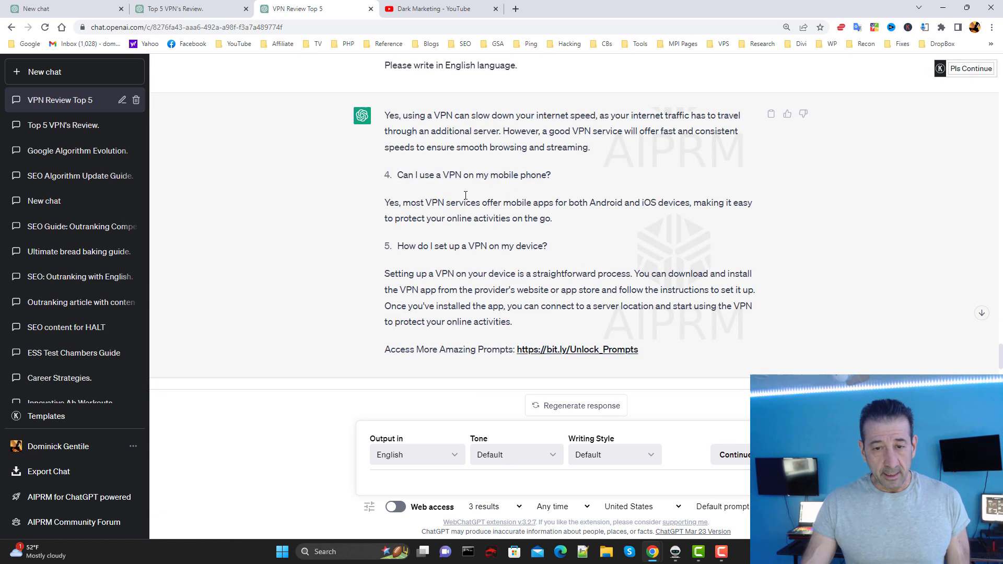
{"action": "scroll", "coordinate": [468, 200], "scroll_direction": "down", "scroll_amount": 6}
{"action": "scroll", "coordinate": [473, 194], "scroll_direction": "up", "scroll_amount": 6}
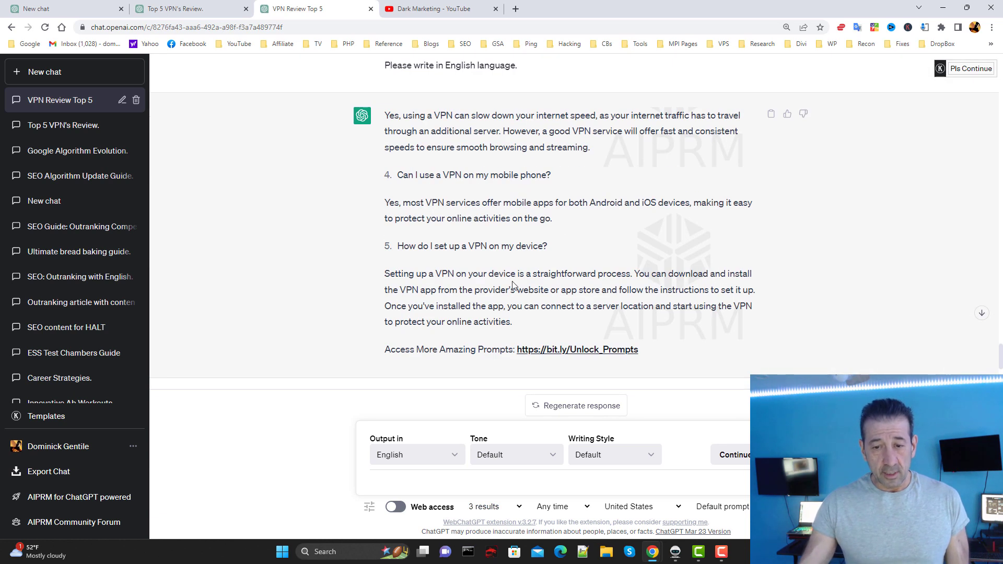
Copy the VPN Review Top 5 article from its title through the last FAQ answer, leaving out the Unlock_Prompts link line.
{"action": "left_click_drag", "start_coordinate": [521, 322], "coordinate": [409, 403]}
{"action": "left_click", "coordinate": [409, 403]}
{"action": "scroll", "coordinate": [409, 366], "scroll_direction": "down", "scroll_amount": 15}
{"action": "scroll", "coordinate": [410, 262], "scroll_direction": "up", "scroll_amount": 16}
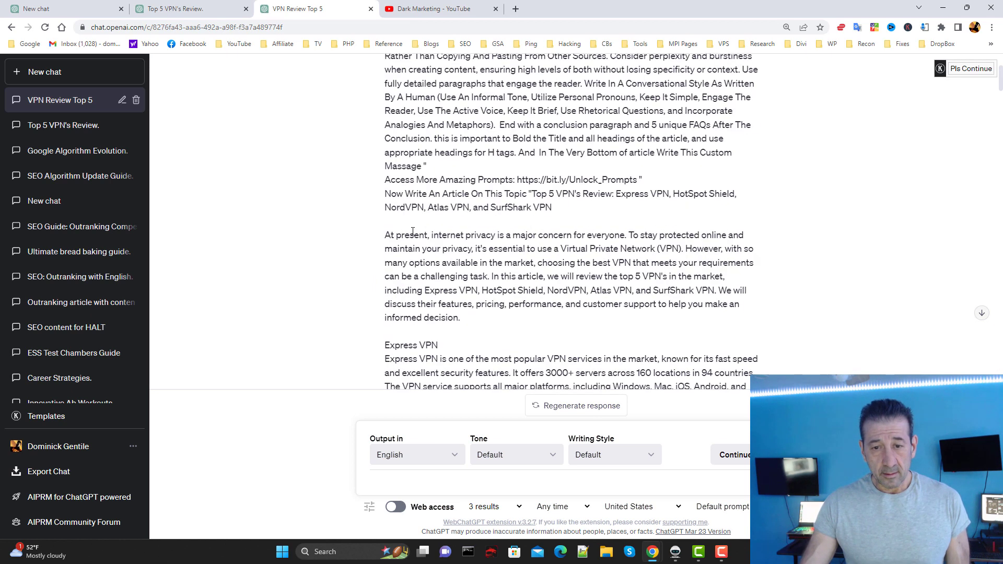
{"action": "scroll", "coordinate": [410, 235], "scroll_direction": "down", "scroll_amount": 15}
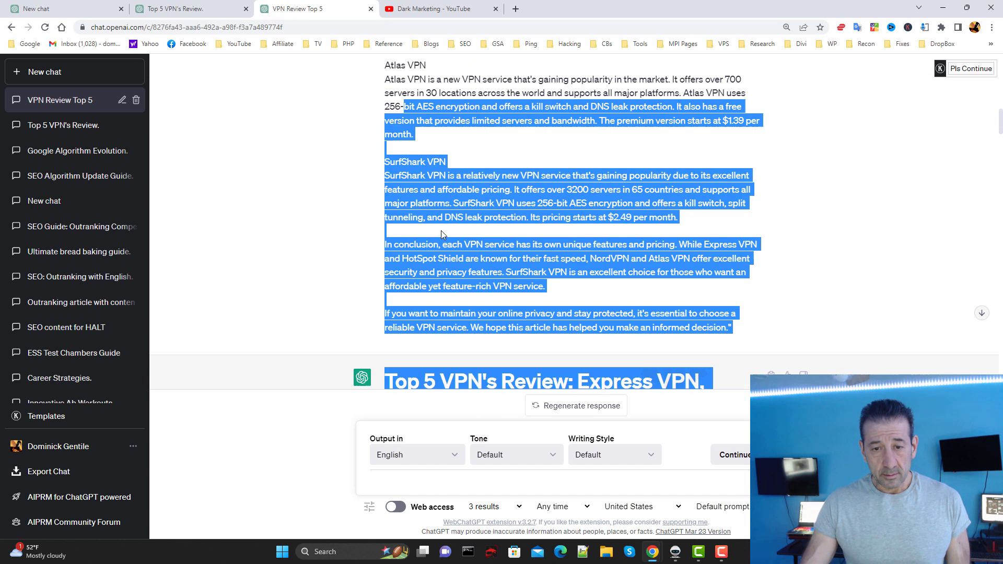
{"action": "left_click", "coordinate": [521, 224]}
{"action": "scroll", "coordinate": [338, 271], "scroll_direction": "down", "scroll_amount": 3}
{"action": "left_click_drag", "start_coordinate": [388, 210], "coordinate": [668, 156]}
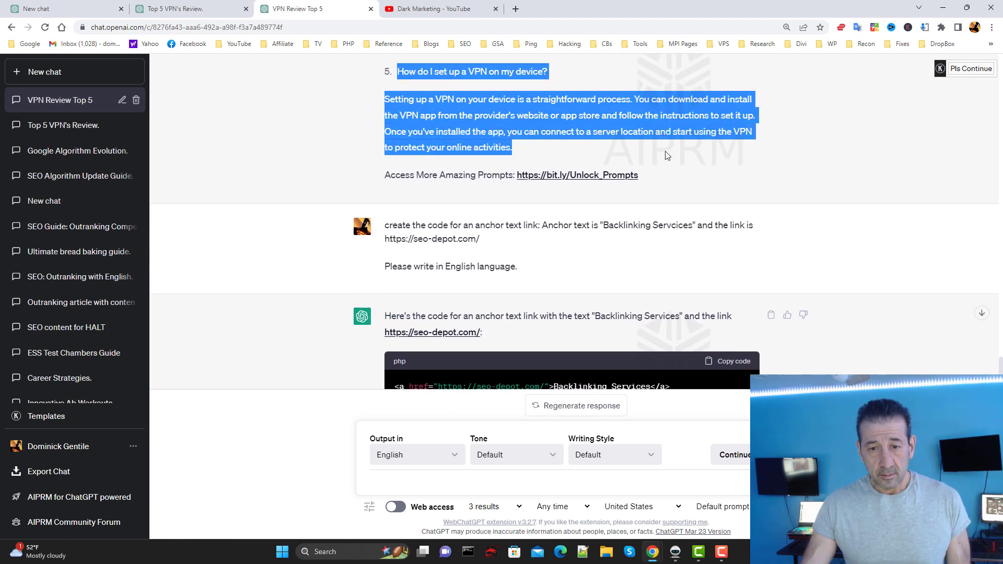
{"action": "right_click", "coordinate": [566, 119]}
{"action": "left_click", "coordinate": [577, 128]}
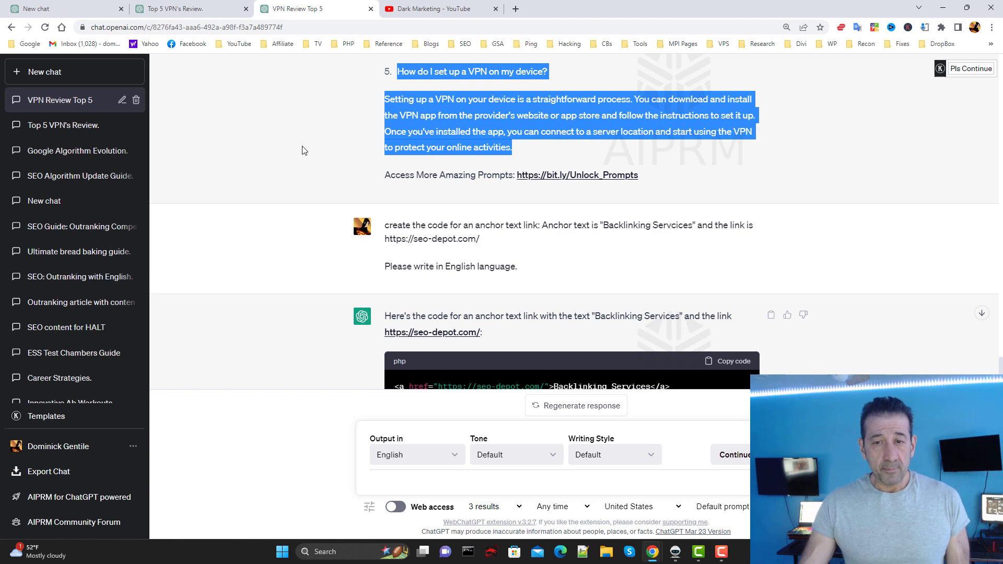
Switch to Money Robot, start a new SEO campaign and reposition its window so the form and tier diagram are accessible.
{"action": "left_click", "coordinate": [944, 9]}
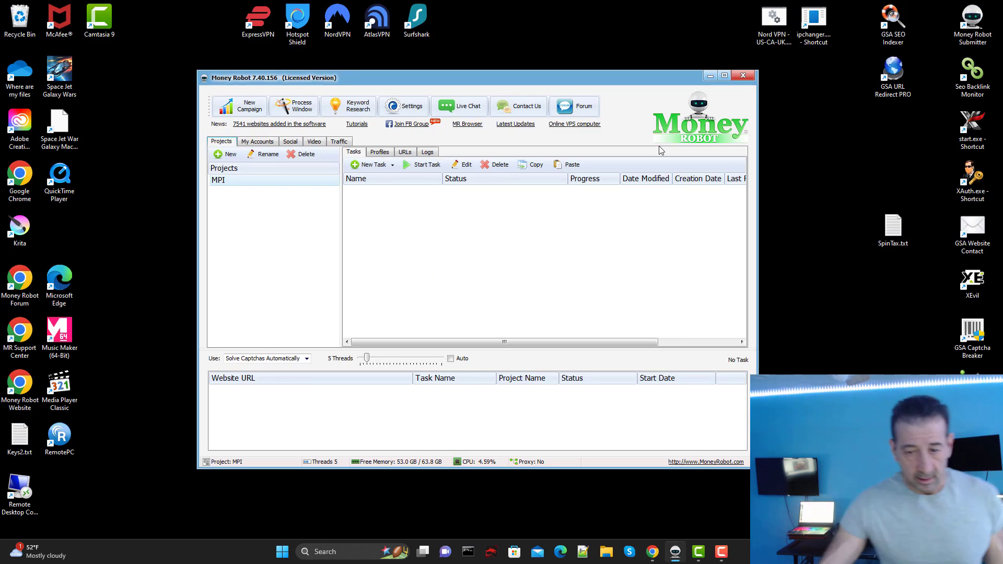
{"action": "left_click", "coordinate": [241, 106]}
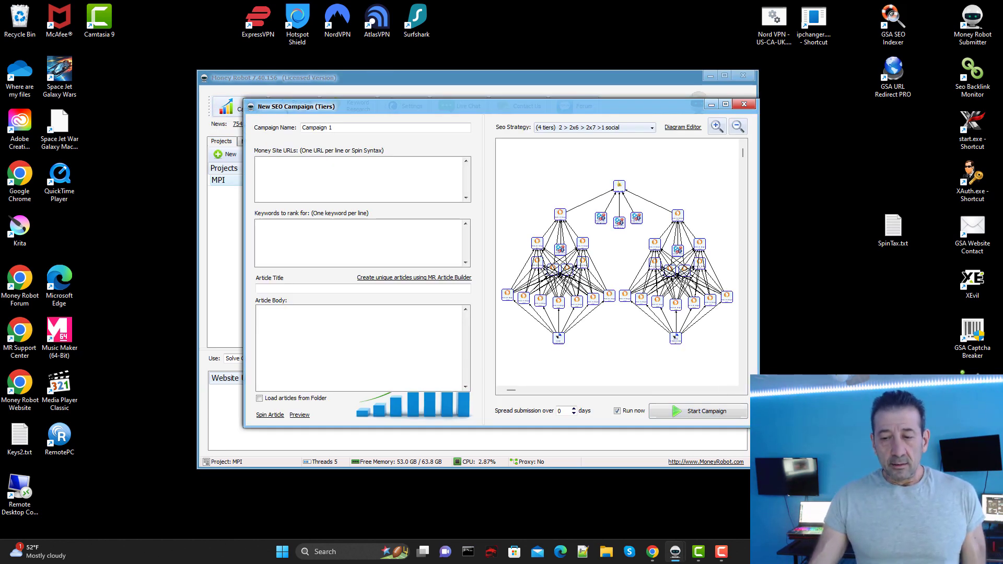
{"action": "left_click_drag", "start_coordinate": [501, 104], "coordinate": [465, 97]}
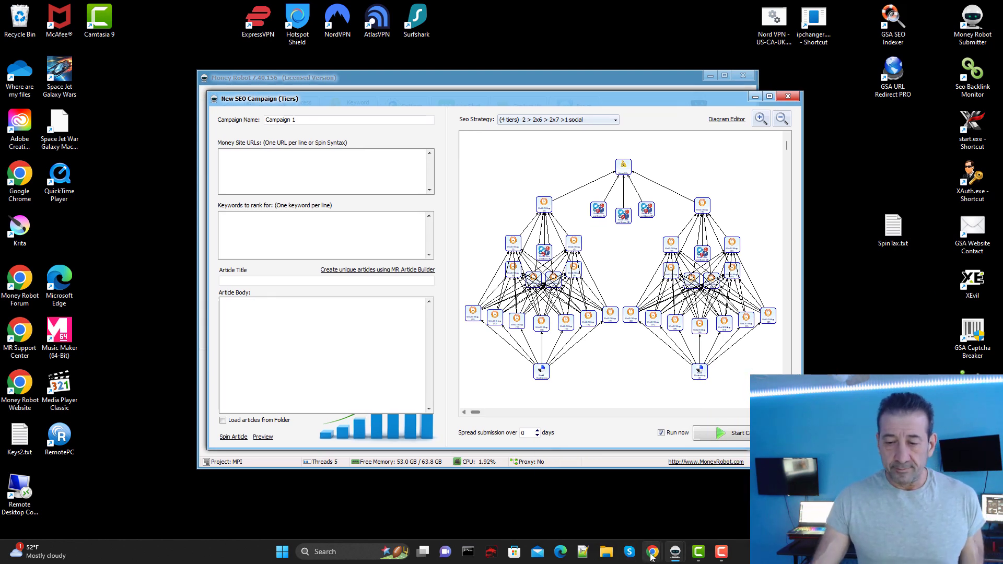
Return to the VPN Review Top 5 chat in Chrome, clear the text selection and review the article's conclusion and FAQs.
{"action": "left_click", "coordinate": [586, 497]}
{"action": "scroll", "coordinate": [522, 207], "scroll_direction": "up", "scroll_amount": 8}
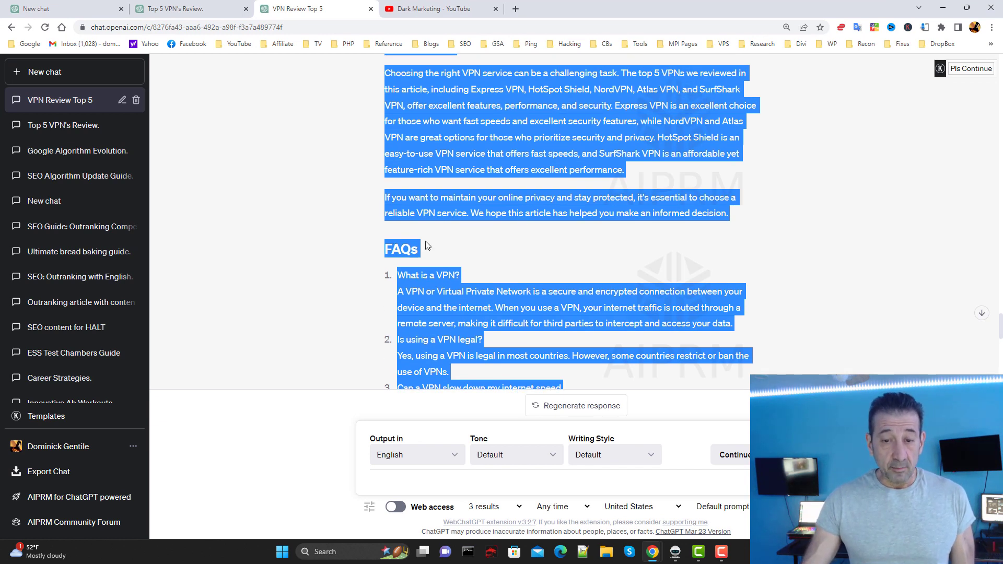
{"action": "left_click", "coordinate": [721, 207]}
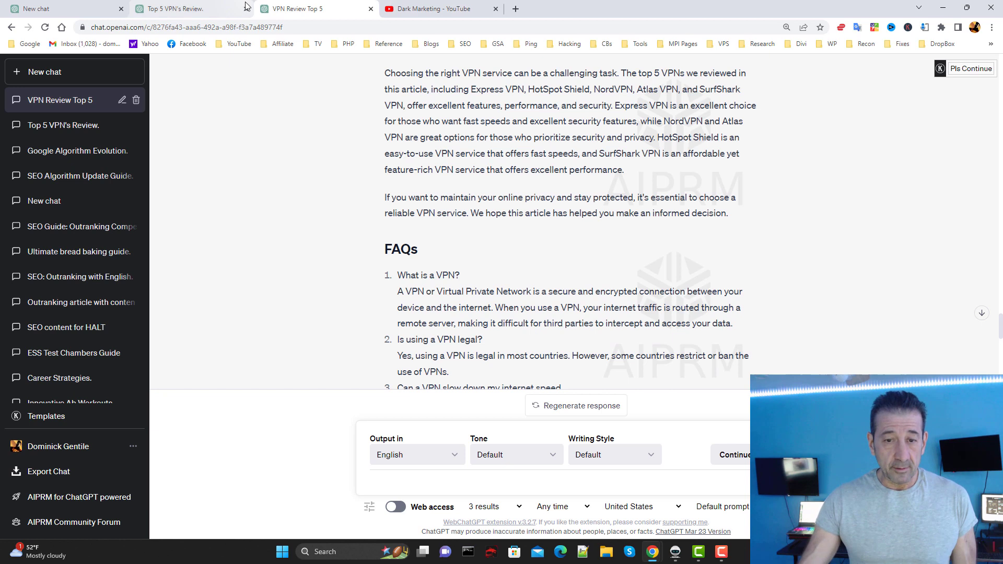
{"action": "scroll", "coordinate": [516, 172], "scroll_direction": "down", "scroll_amount": 3}
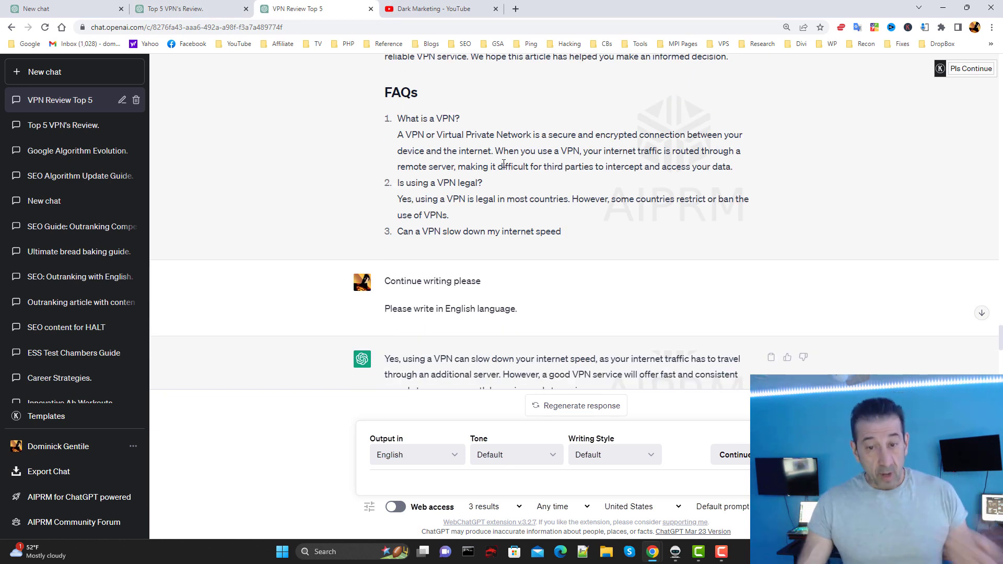
{"action": "scroll", "coordinate": [507, 161], "scroll_direction": "up", "scroll_amount": 5}
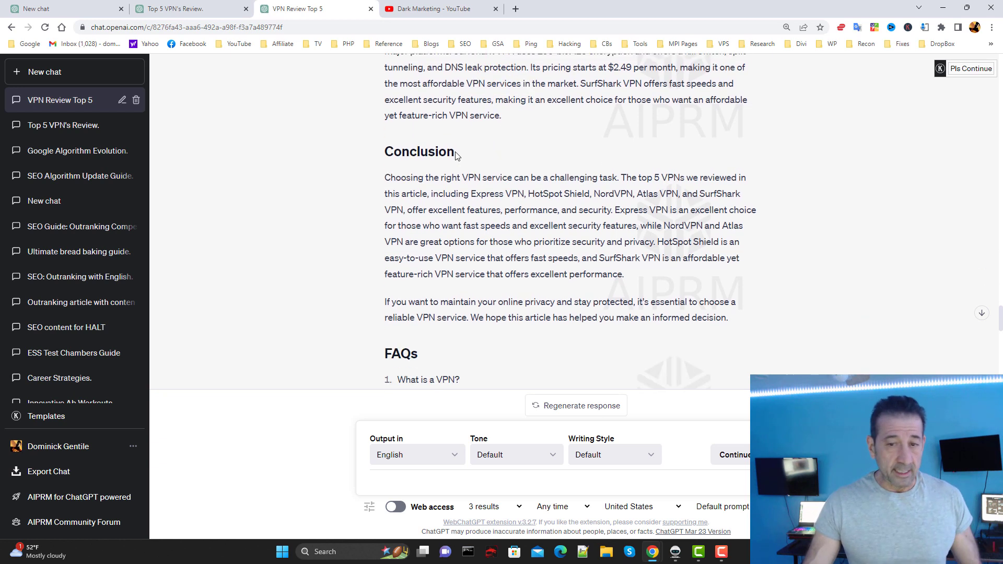
Look back over the article up to its introduction, then return to Money Robot and paste the copied article into the campaign's article body.
{"action": "scroll", "coordinate": [371, 161], "scroll_direction": "up", "scroll_amount": 12}
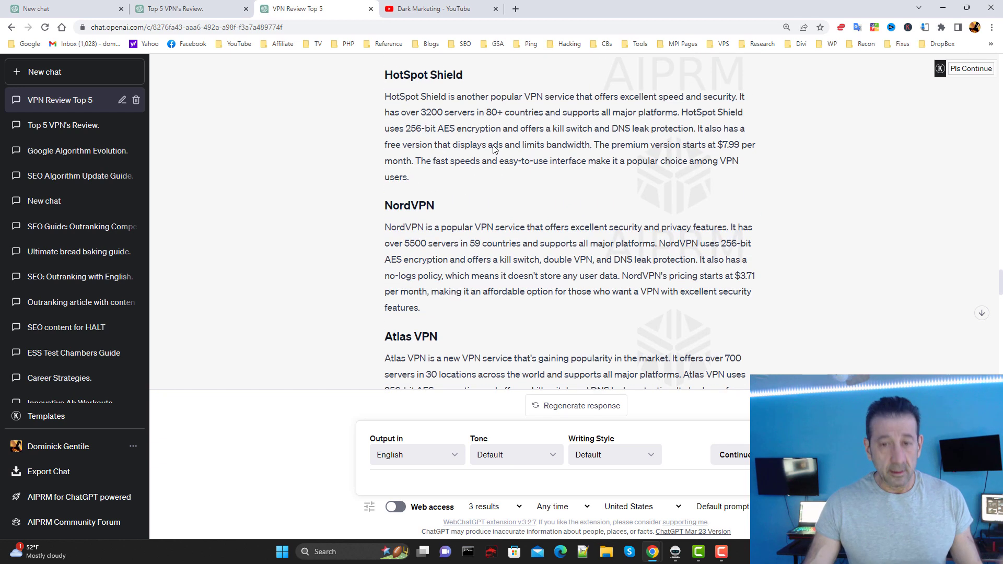
{"action": "scroll", "coordinate": [498, 142], "scroll_direction": "up", "scroll_amount": 20}
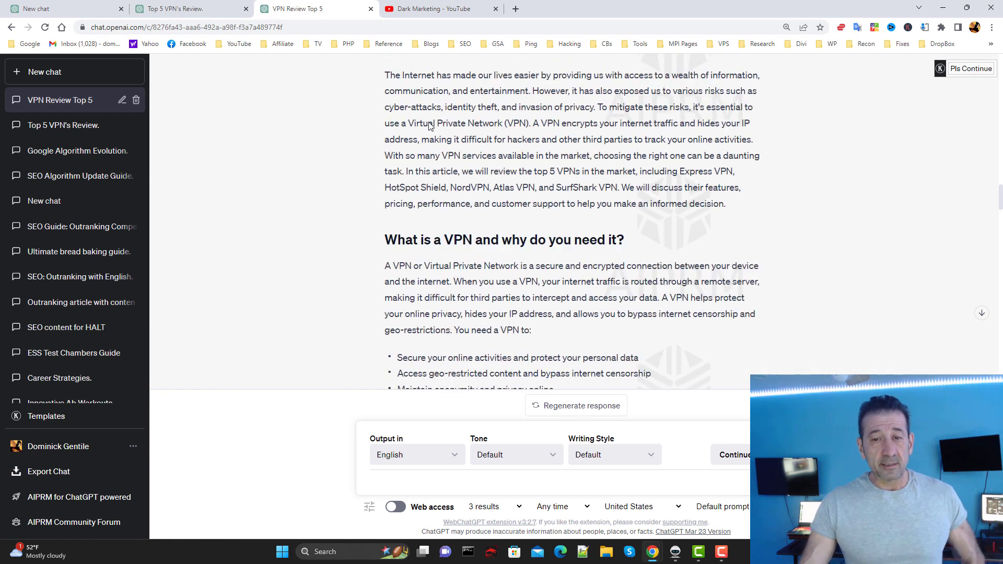
{"action": "scroll", "coordinate": [455, 112], "scroll_direction": "up", "scroll_amount": 2}
{"action": "scroll", "coordinate": [462, 120], "scroll_direction": "down", "scroll_amount": 4}
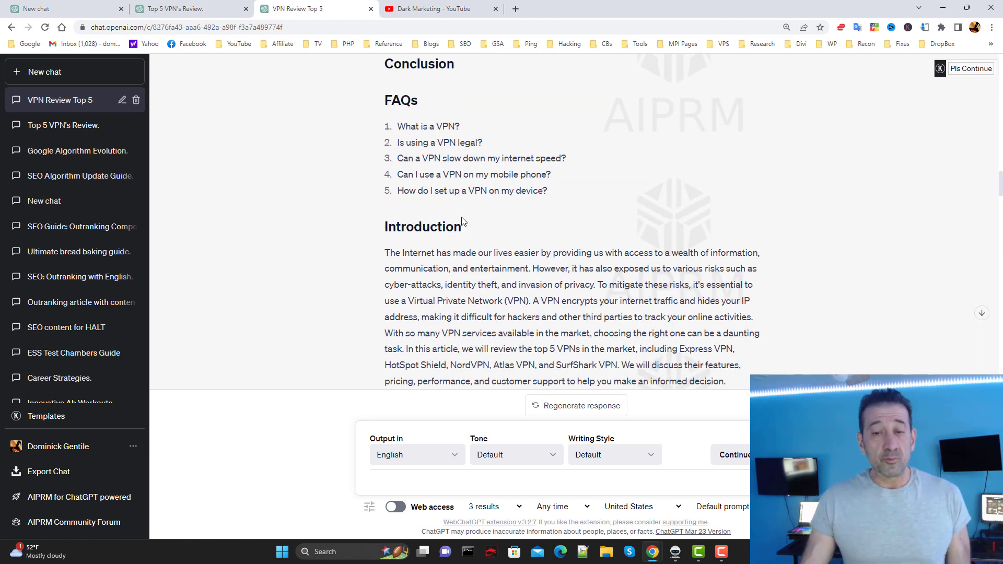
{"action": "left_click", "coordinate": [944, 8]}
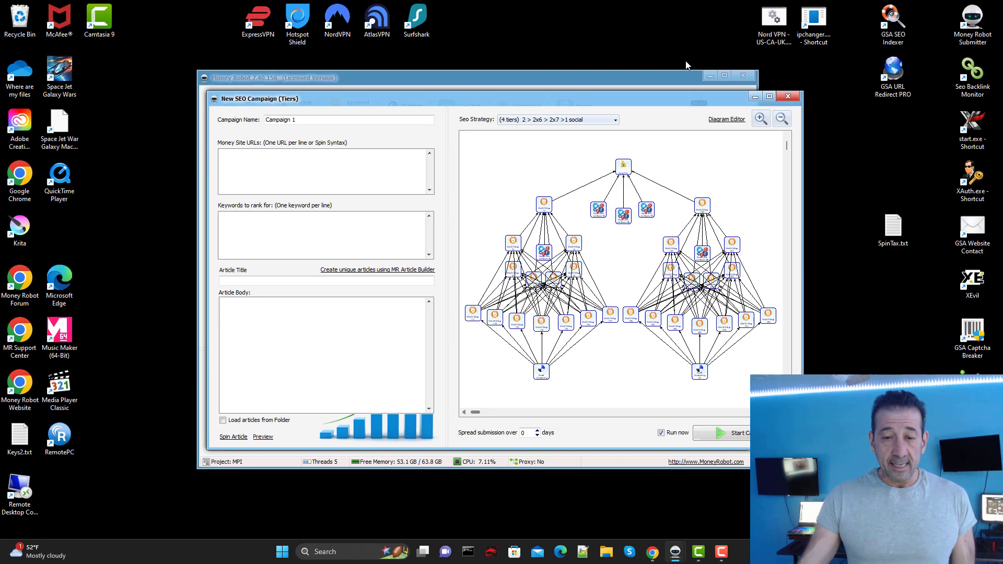
{"action": "right_click", "coordinate": [282, 338]}
{"action": "left_click", "coordinate": [304, 377]}
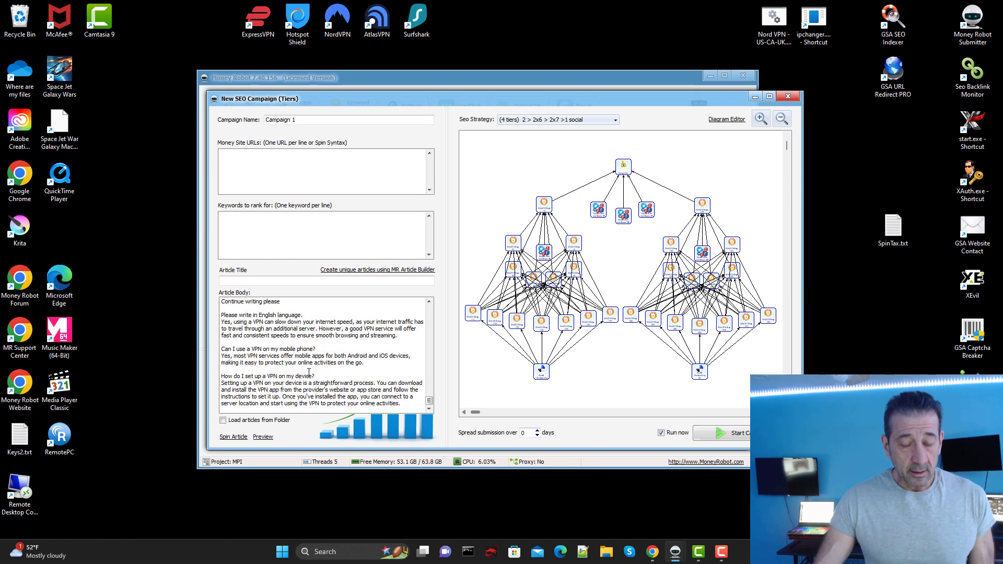
Delete the leftover "Continue writing please" line and surplus blank lines below the internet speed question, and check the start of the article body.
{"action": "scroll", "coordinate": [329, 343], "scroll_direction": "up", "scroll_amount": 2}
{"action": "left_click_drag", "start_coordinate": [282, 328], "coordinate": [222, 315]}
{"action": "key", "text": "Delete"}
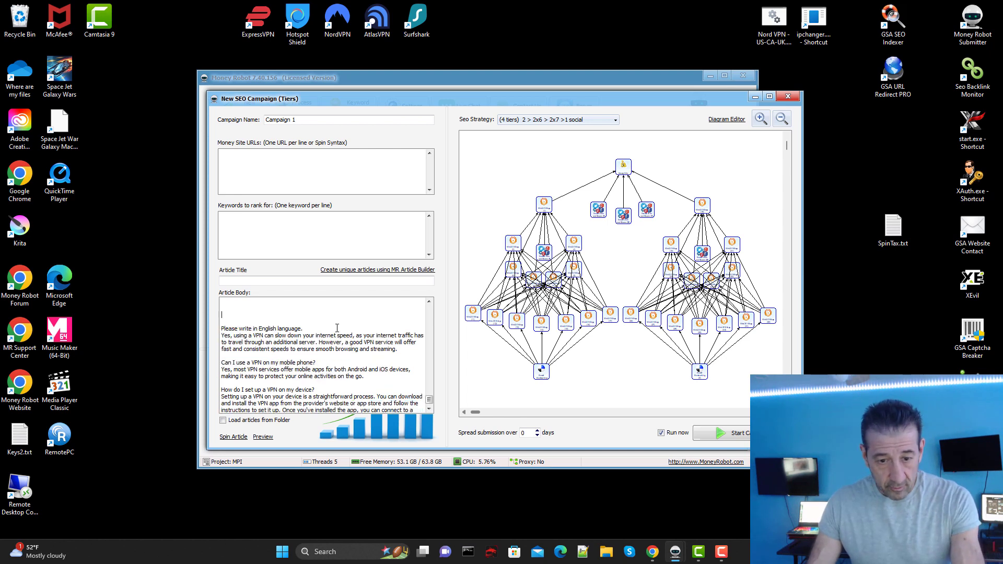
{"action": "scroll", "coordinate": [324, 328], "scroll_direction": "up", "scroll_amount": 2}
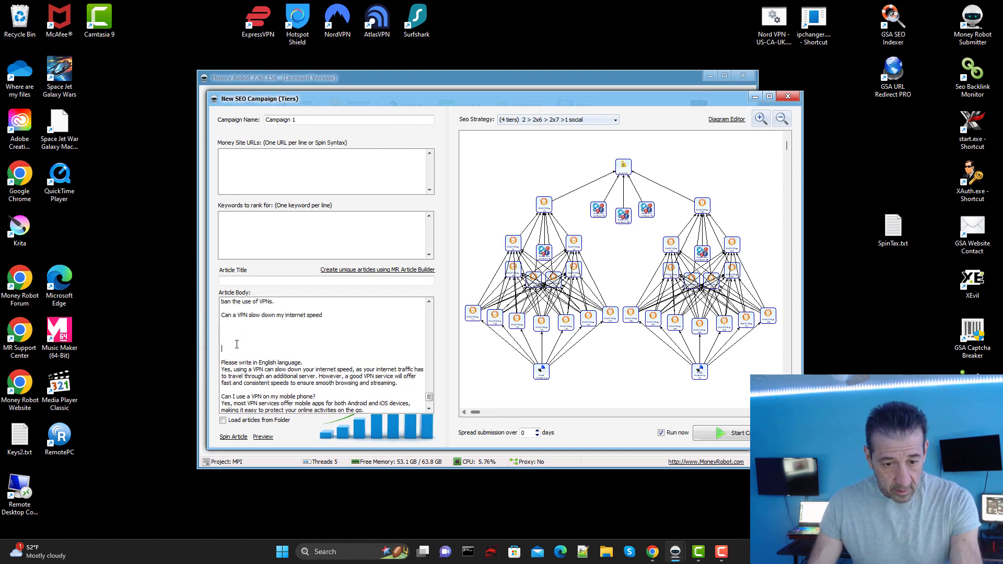
{"action": "left_click", "coordinate": [296, 354]}
{"action": "key", "text": "BackSpace"}
{"action": "key", "text": "BackSpace"}
{"action": "key", "text": "BackSpace"}
{"action": "key", "text": "BackSpace"}
{"action": "key", "text": "BackSpace"}
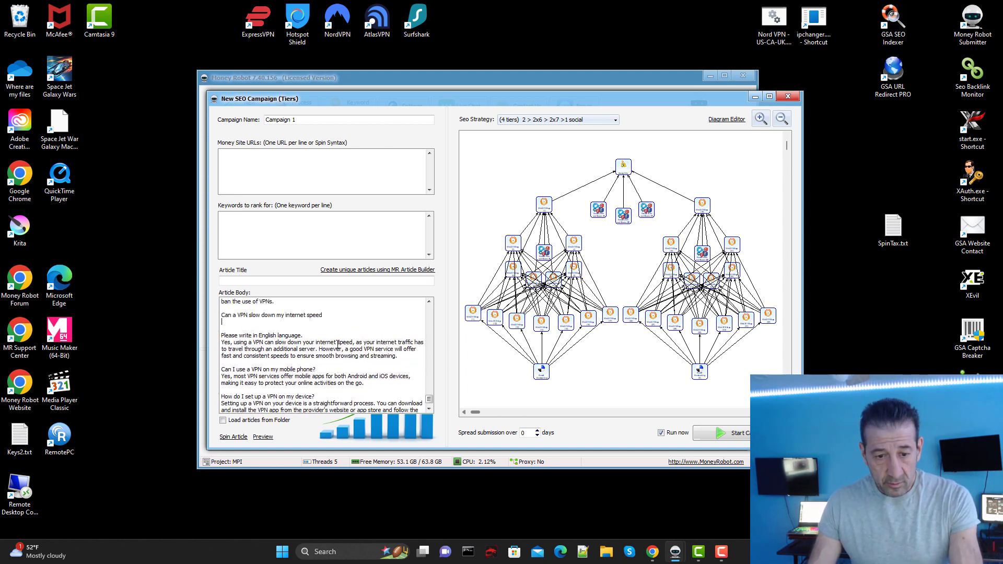
{"action": "left_click_drag", "start_coordinate": [429, 400], "coordinate": [431, 294]}
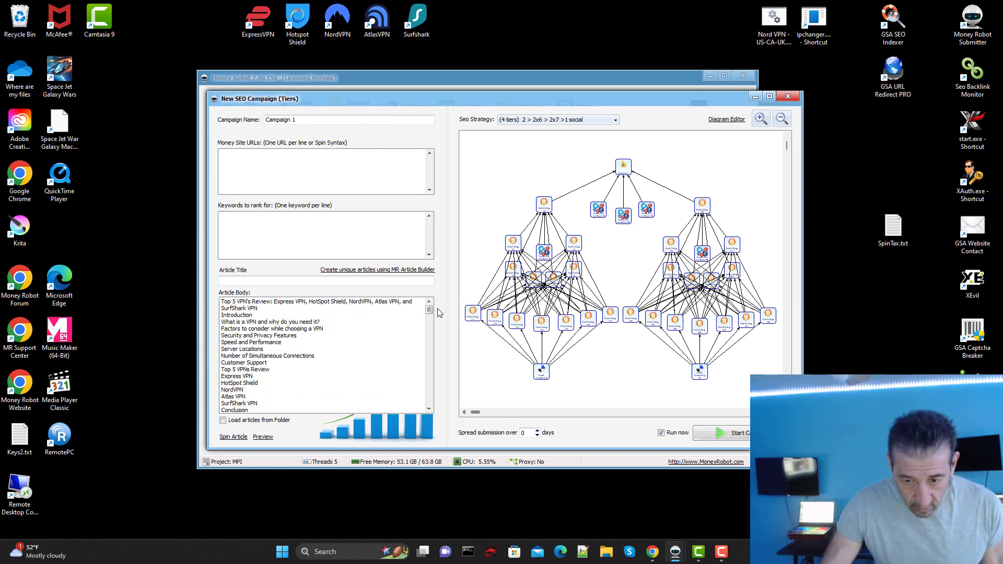
{"action": "mouse_move", "coordinate": [430, 315]}
{"action": "left_mouse_down"}
{"action": "mouse_move", "coordinate": [454, 412]}
{"action": "mouse_move", "coordinate": [437, 325]}
{"action": "left_mouse_up"}
{"action": "scroll", "coordinate": [434, 326], "scroll_direction": "up", "scroll_amount": 5}
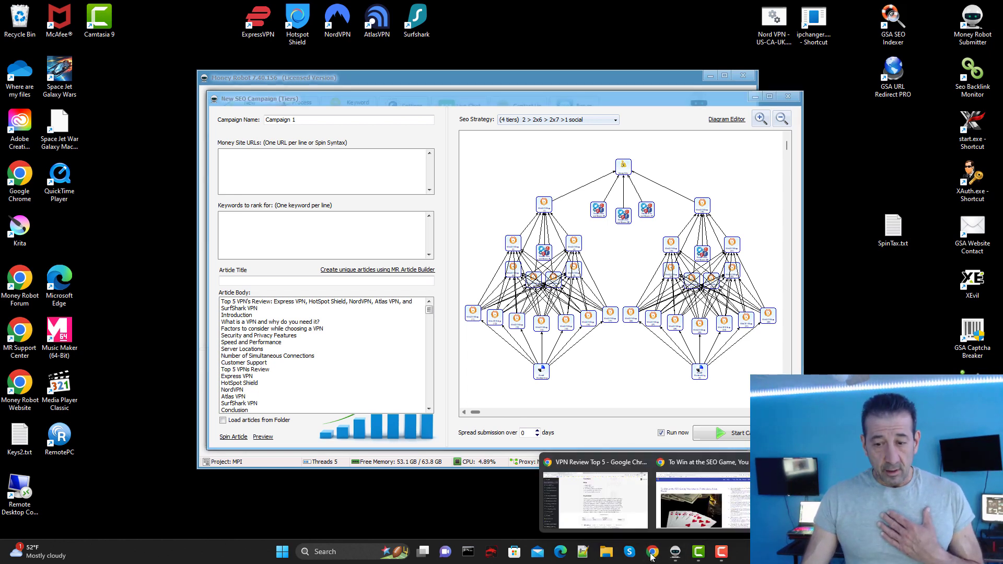
In Chrome, open the Top 5 VPN's review video from the Dark Marketing YouTube channel and bring its tag list into view.
{"action": "left_click", "coordinate": [593, 516]}
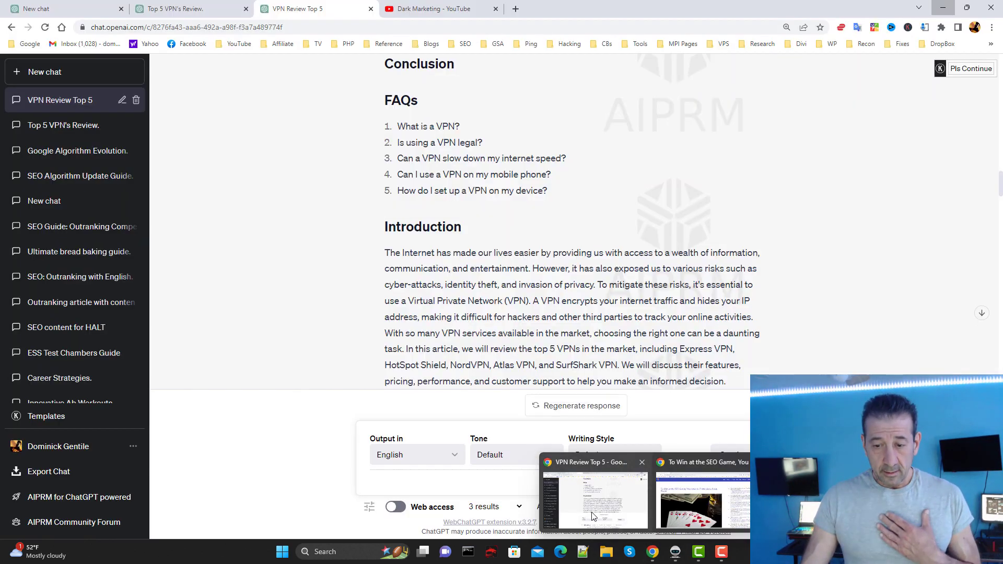
{"action": "left_click", "coordinate": [434, 9]}
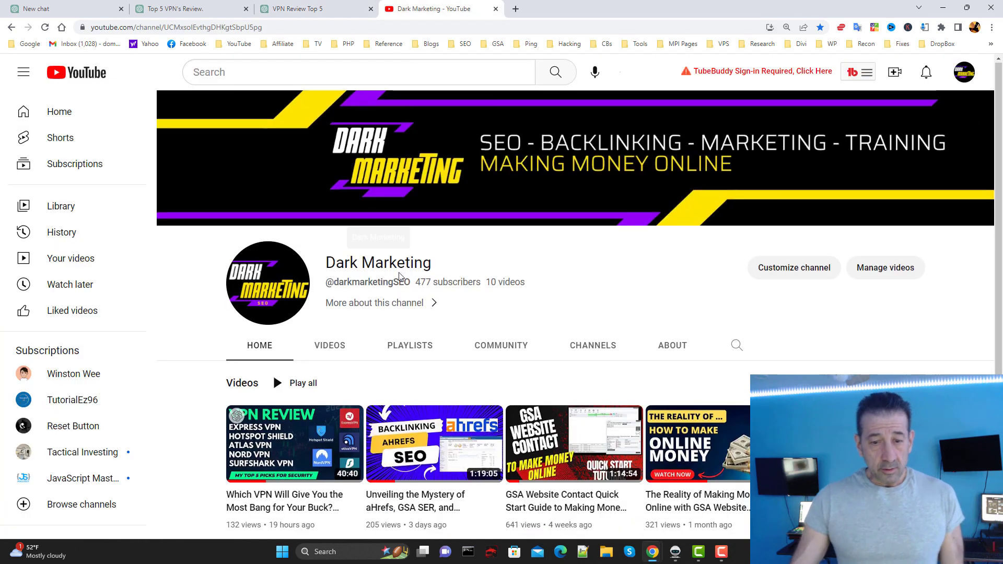
{"action": "scroll", "coordinate": [313, 366], "scroll_direction": "down", "scroll_amount": 4}
{"action": "left_click", "coordinate": [293, 235]}
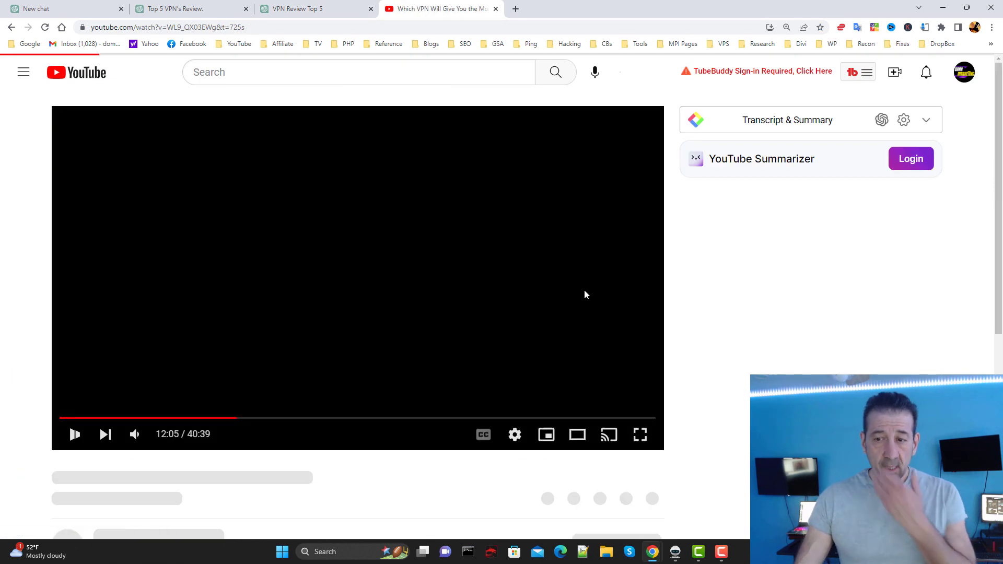
{"action": "scroll", "coordinate": [835, 292], "scroll_direction": "down", "scroll_amount": 3}
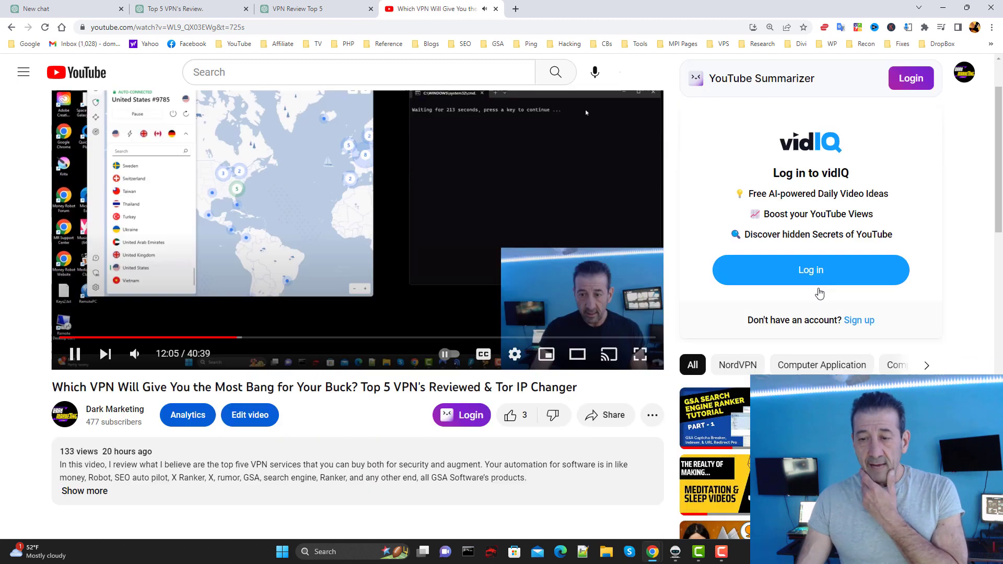
{"action": "scroll", "coordinate": [815, 283], "scroll_direction": "down", "scroll_amount": 2}
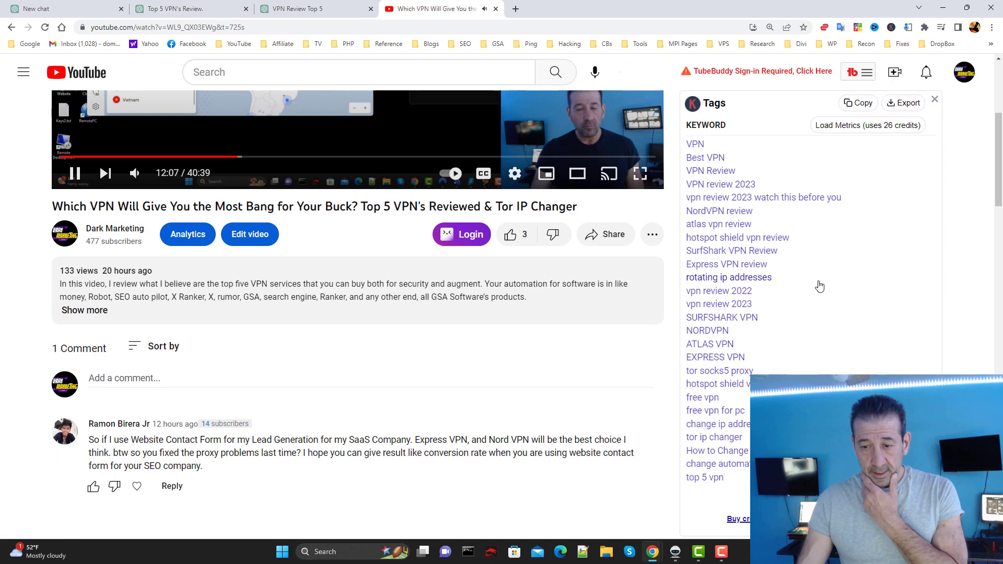
Copy all of the video's tags, from "VPN" through "top 5 vpn", and clear the selection.
{"action": "left_click_drag", "start_coordinate": [732, 478], "coordinate": [686, 146]}
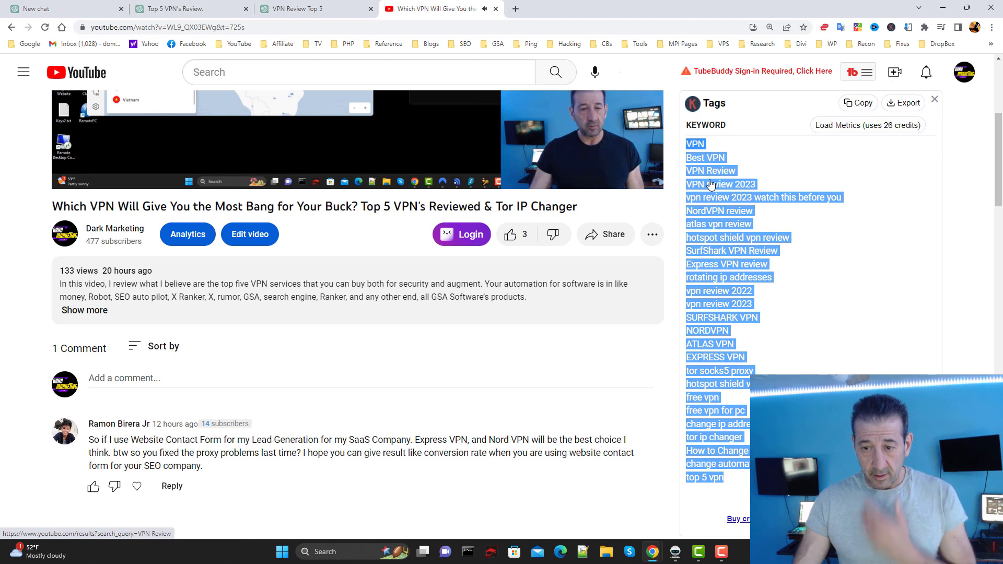
{"action": "right_click", "coordinate": [701, 184]}
{"action": "left_click", "coordinate": [753, 252]}
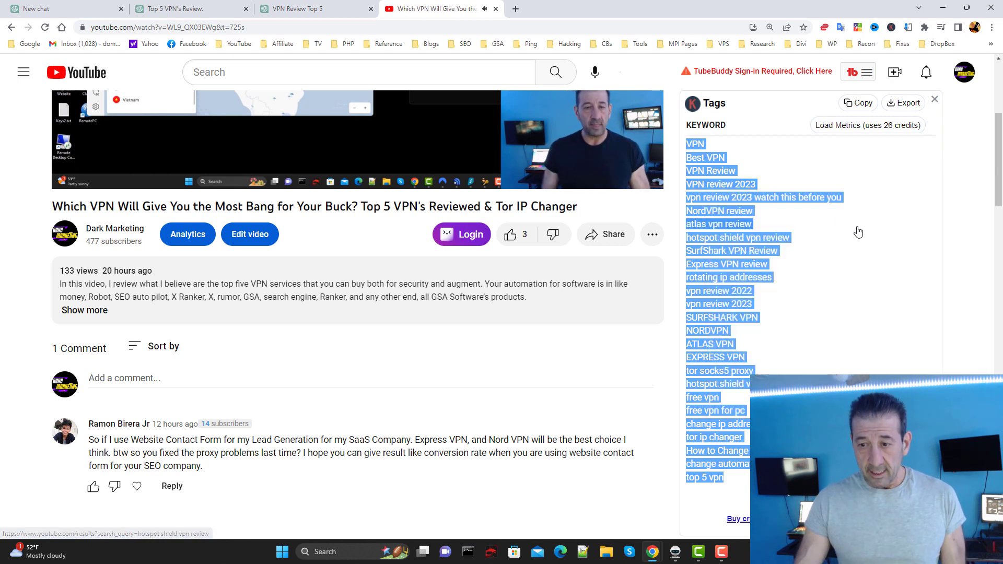
{"action": "left_click", "coordinate": [848, 168]}
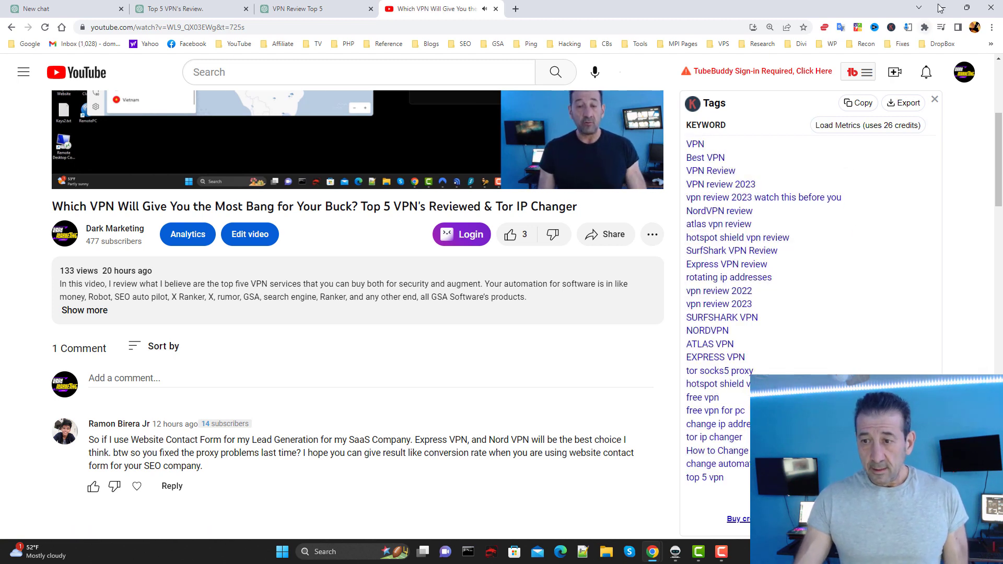
Switch to Notepad++, decline the update and paste the copied tags into a new document.
{"action": "left_click", "coordinate": [943, 8]}
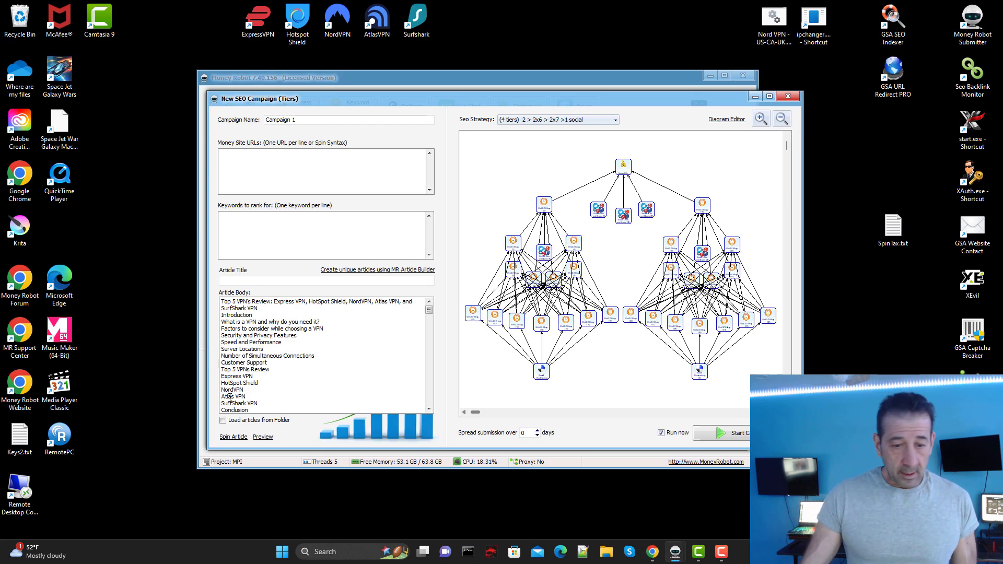
{"action": "left_click", "coordinate": [583, 554]}
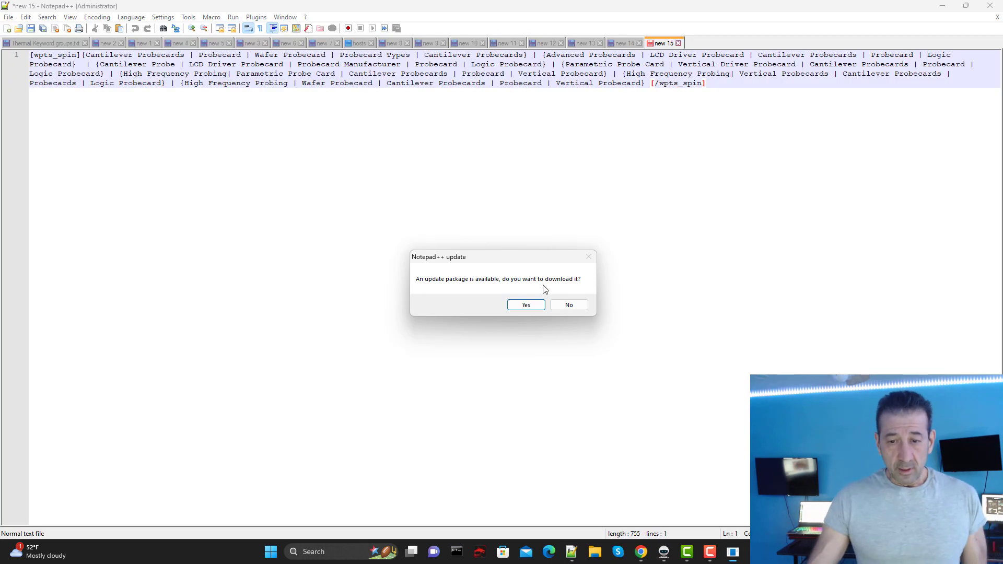
{"action": "left_click", "coordinate": [568, 305]}
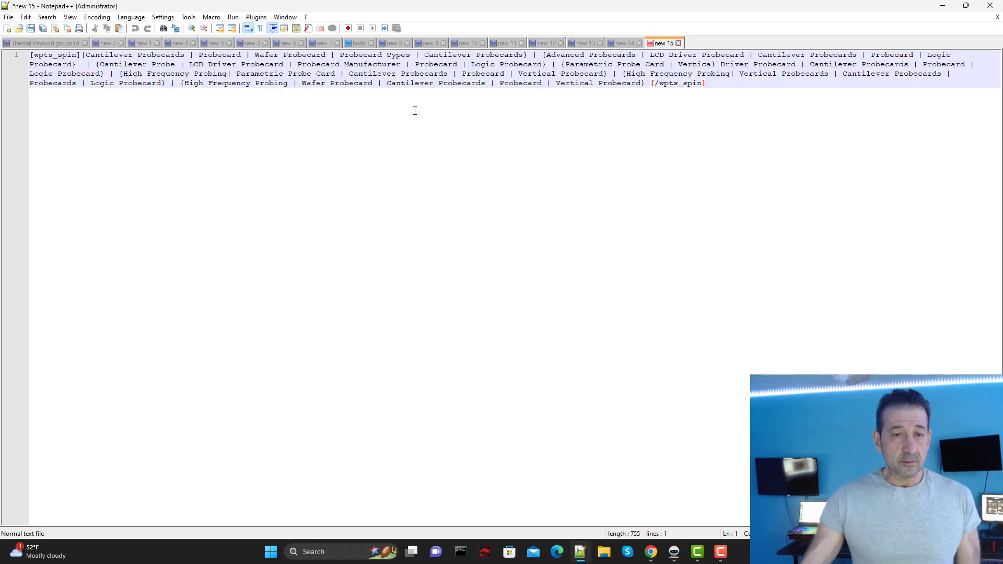
{"action": "left_click", "coordinate": [8, 29]}
{"action": "right_click", "coordinate": [262, 100]}
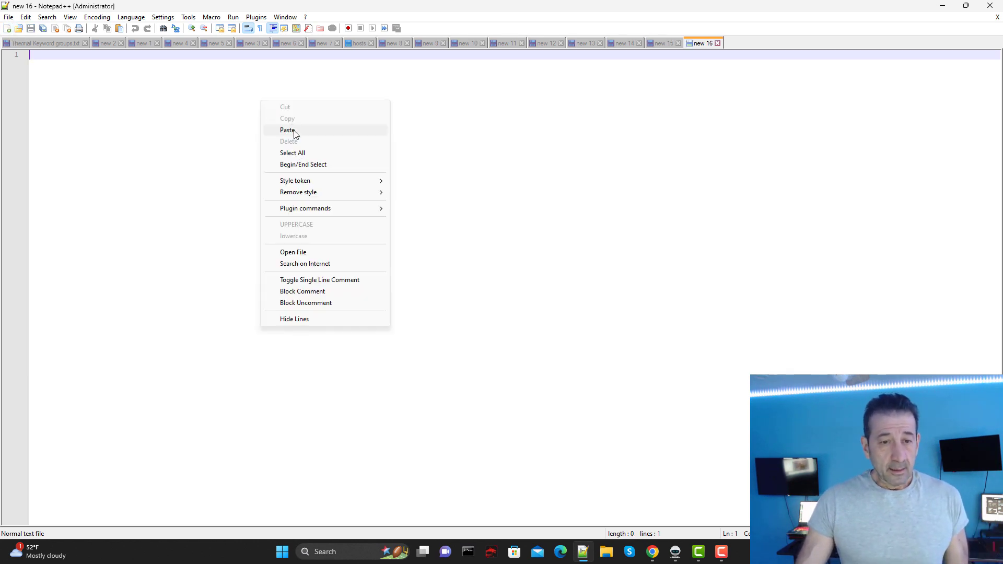
{"action": "left_click", "coordinate": [289, 130]}
Convert all pasted keywords to proper case and copy the converted list.
{"action": "left_click_drag", "start_coordinate": [91, 292], "coordinate": [29, 54]}
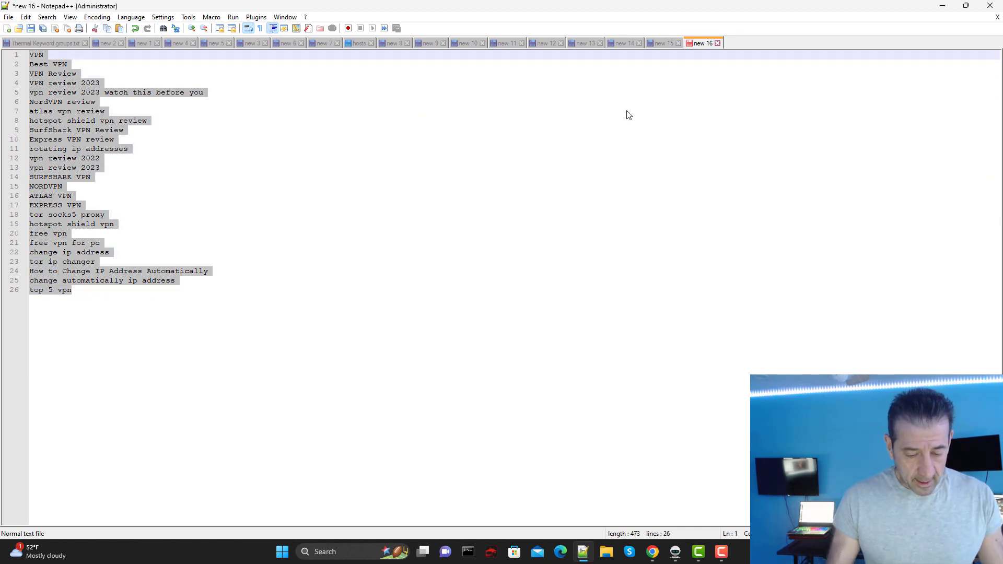
{"action": "key", "text": "alt+u"}
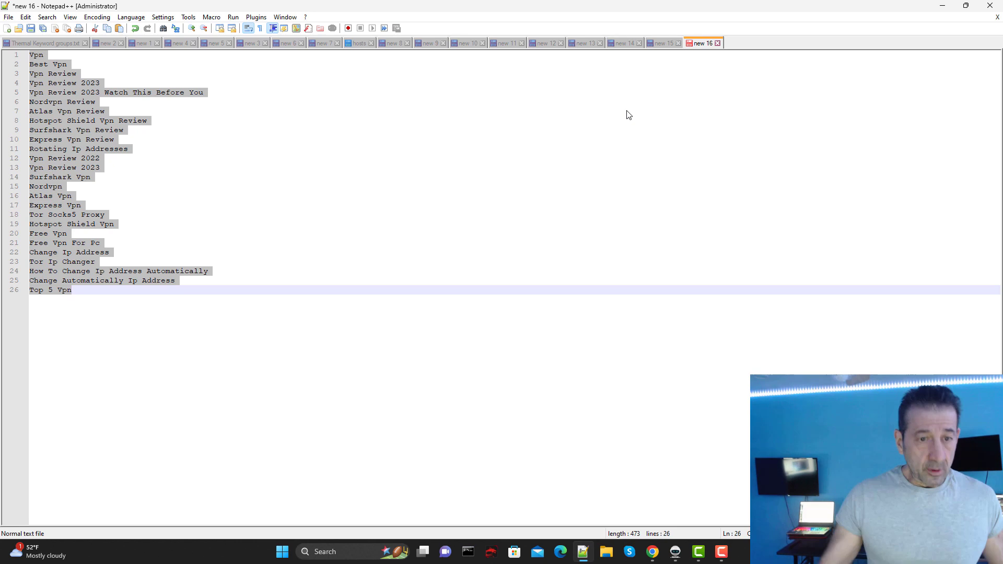
{"action": "right_click", "coordinate": [57, 166]}
{"action": "left_click", "coordinate": [85, 179]}
{"action": "left_click", "coordinate": [336, 159]}
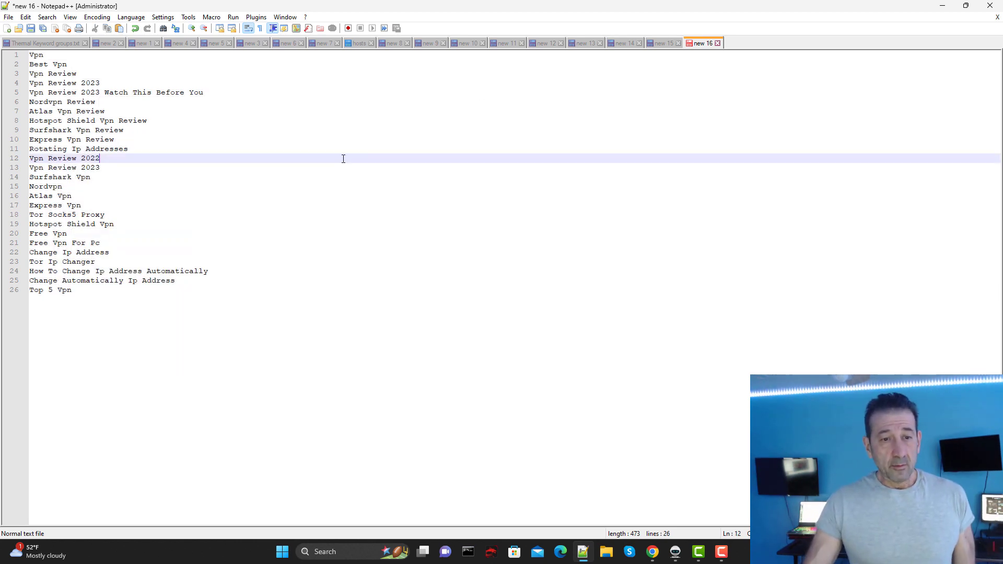
Return to Money Robot and paste the proper-case keywords into the campaign's keywords to rank for.
{"action": "left_click", "coordinate": [943, 5]}
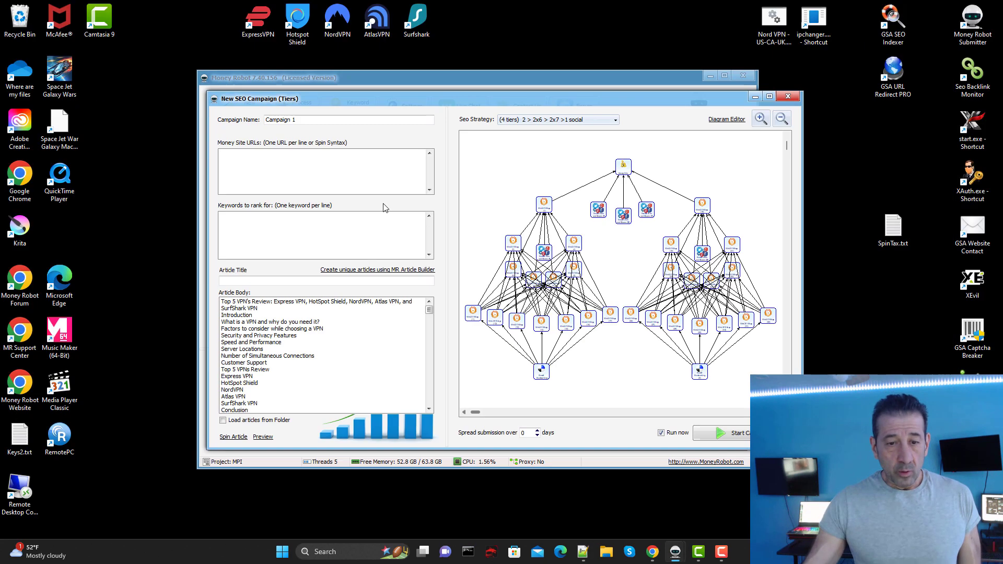
{"action": "right_click", "coordinate": [239, 224]}
{"action": "left_click", "coordinate": [269, 265]}
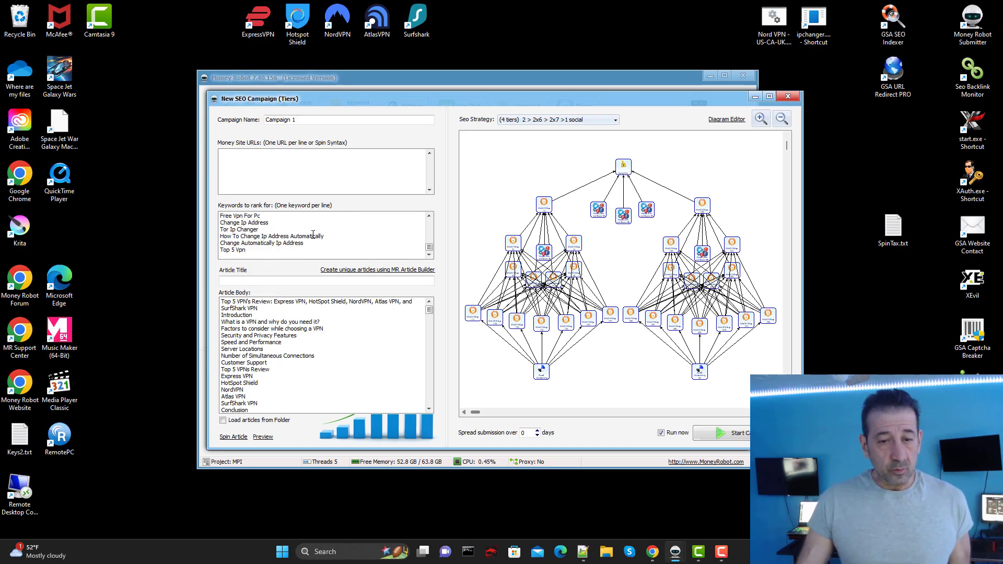
{"action": "scroll", "coordinate": [301, 236], "scroll_direction": "up", "scroll_amount": 10}
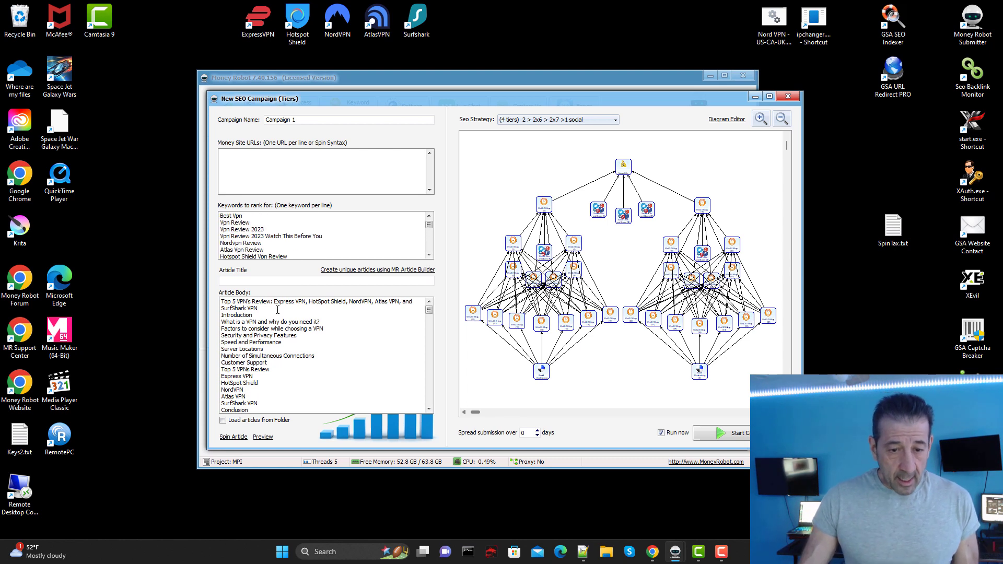
Cut the whole ChatGPT article out of the article body and generate a unique article title and body with MR Article Builder.
{"action": "mouse_move", "coordinate": [429, 310]}
{"action": "left_mouse_down"}
{"action": "mouse_move", "coordinate": [431, 319]}
{"action": "mouse_move", "coordinate": [437, 309]}
{"action": "left_mouse_up"}
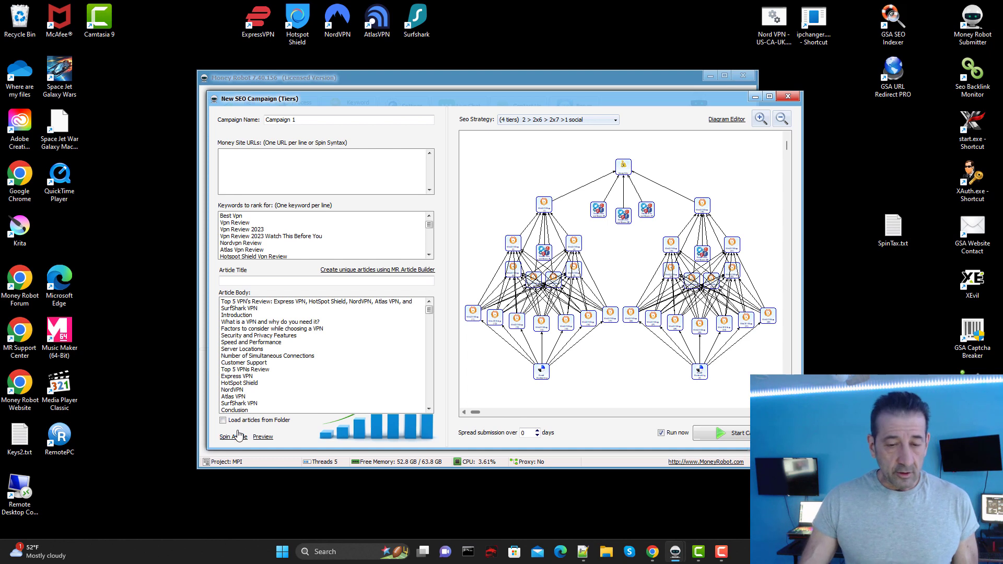
{"action": "right_click", "coordinate": [279, 347]}
{"action": "left_click", "coordinate": [305, 408]}
{"action": "right_click", "coordinate": [263, 341]}
{"action": "left_click", "coordinate": [287, 359]}
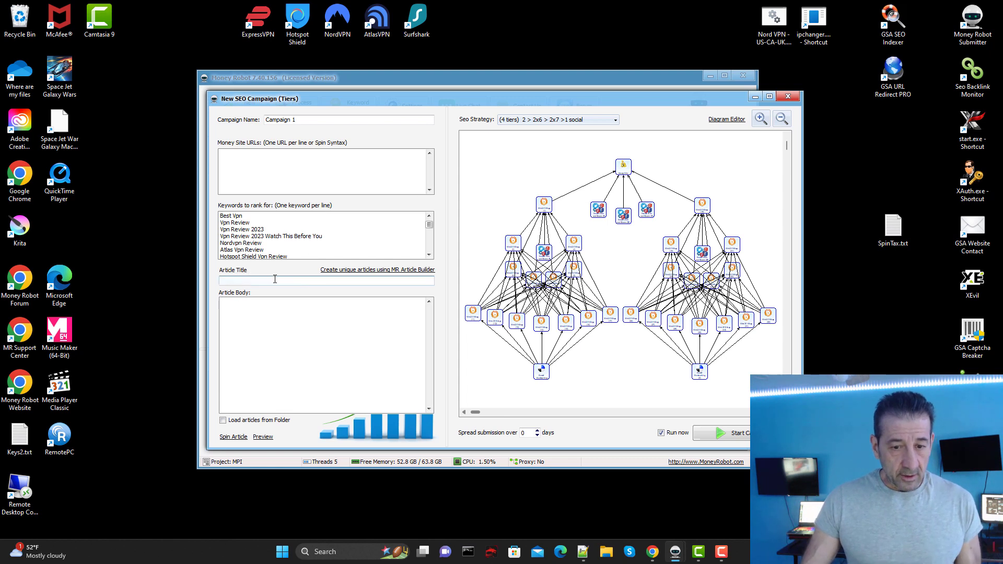
{"action": "left_click", "coordinate": [372, 277]}
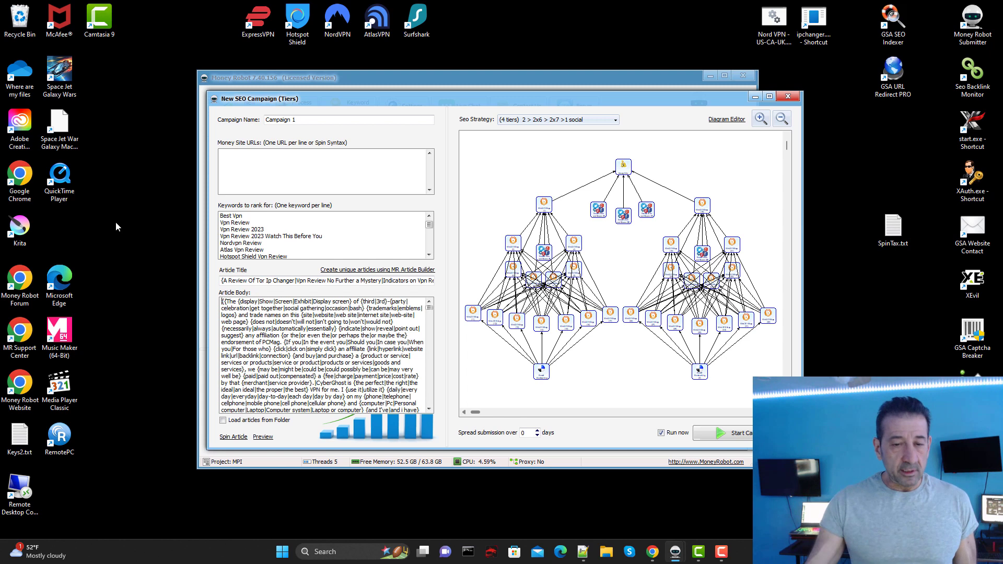
{"action": "scroll", "coordinate": [325, 240], "scroll_direction": "up", "scroll_amount": 1}
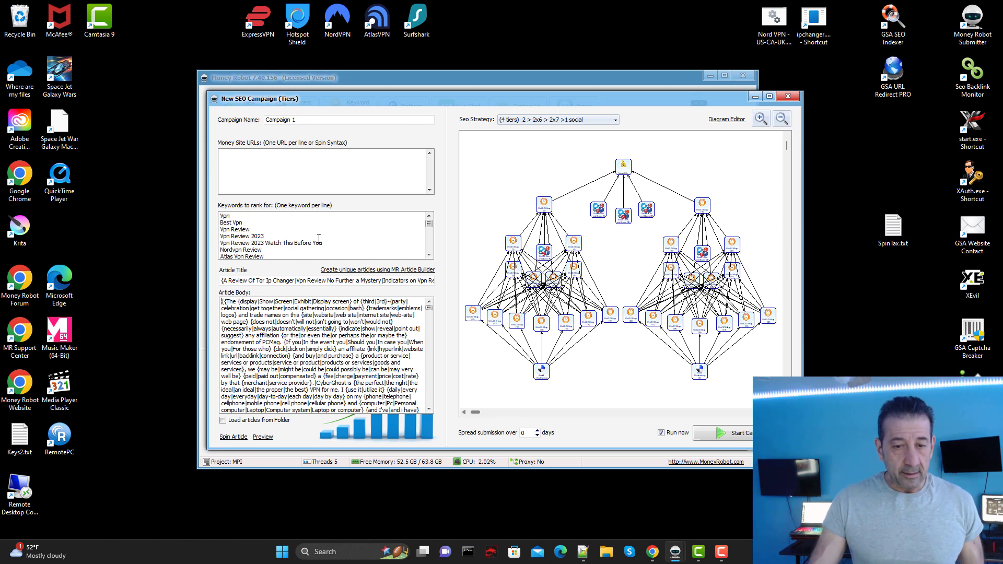
{"action": "left_click_drag", "start_coordinate": [430, 224], "coordinate": [431, 256]}
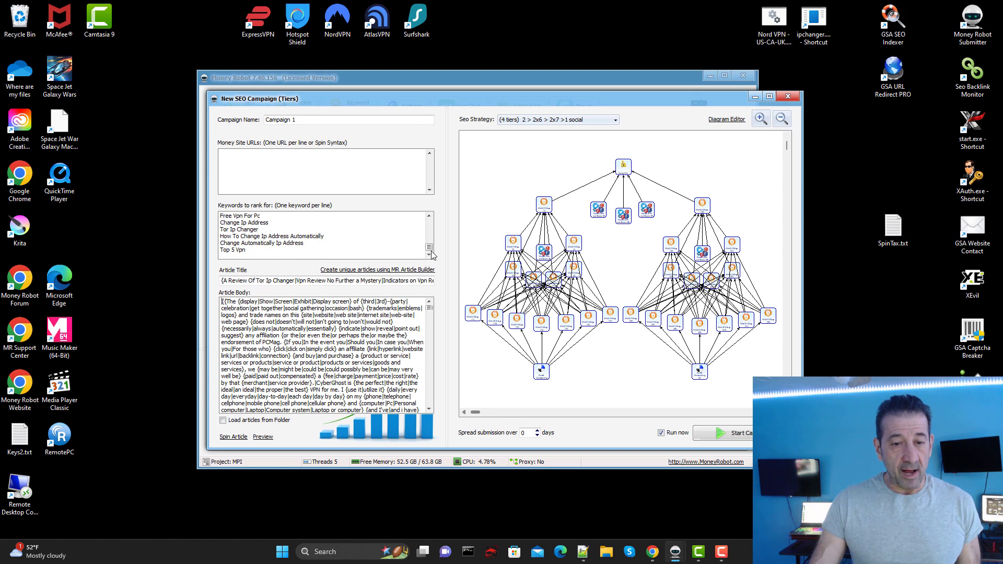
{"action": "scroll", "coordinate": [294, 246], "scroll_direction": "up", "scroll_amount": 3}
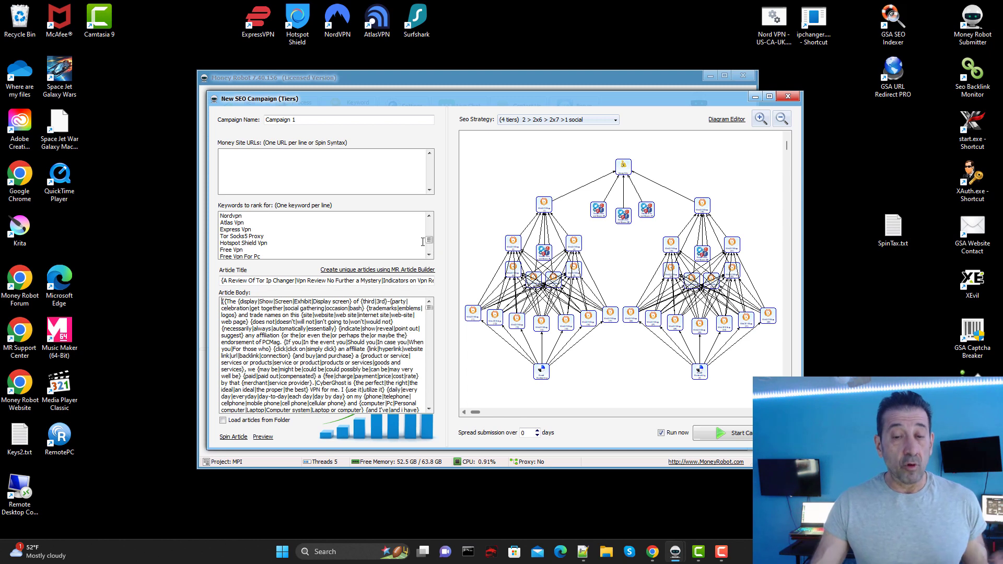
Delete the whole generated article from the article body and paste the cut ChatGPT article in its place.
{"action": "double_click", "coordinate": [335, 330]}
{"action": "right_click", "coordinate": [290, 332]}
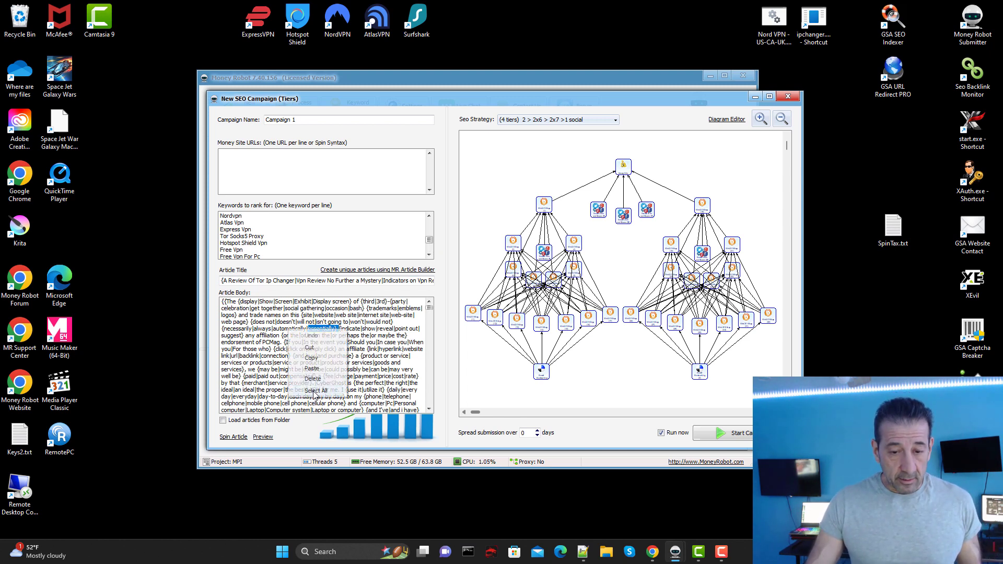
{"action": "left_click", "coordinate": [314, 391]}
{"action": "key", "text": "Delete"}
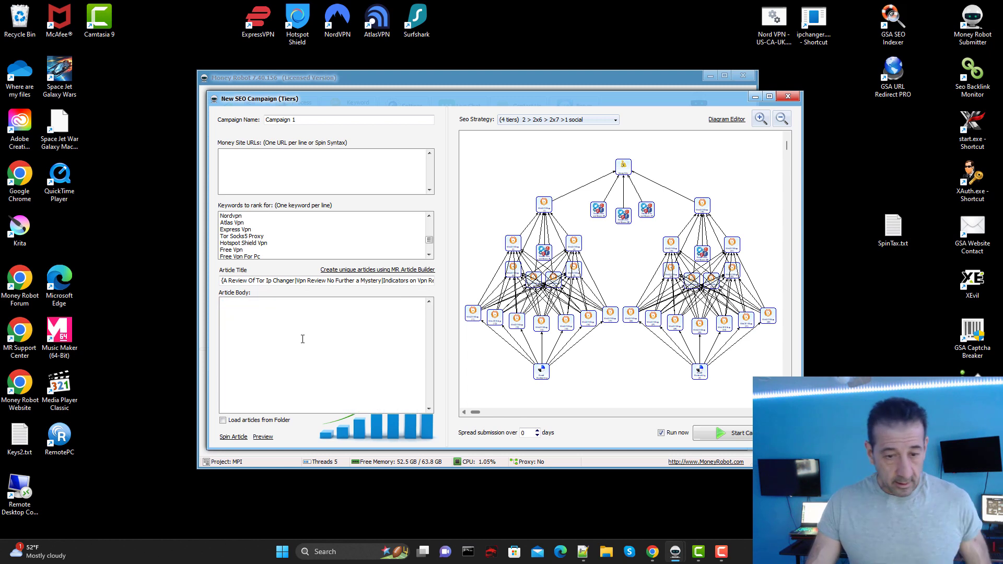
{"action": "right_click", "coordinate": [303, 339]}
{"action": "left_click", "coordinate": [325, 378]}
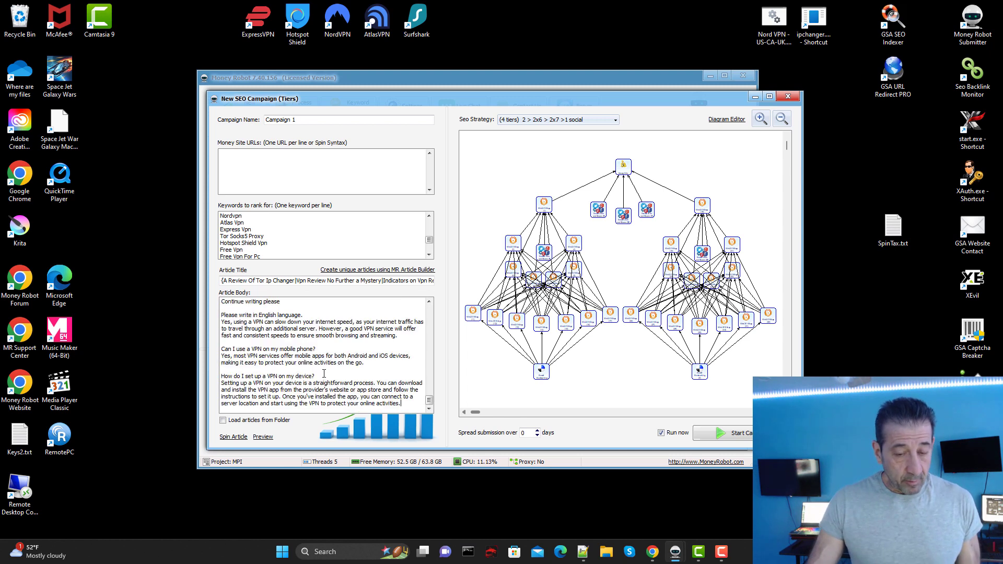
Delete the leftover "Continue writing please" text under the internet speed question in the article body.
{"action": "left_click_drag", "start_coordinate": [296, 358], "coordinate": [222, 339]}
{"action": "key", "text": "BackSpace"}
{"action": "key", "text": "BackSpace"}
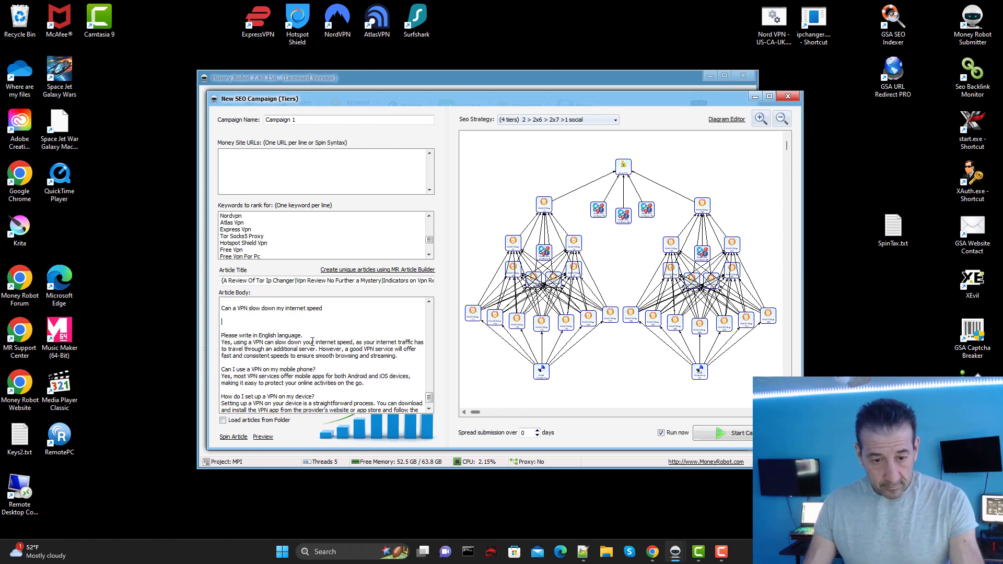
Insert blank lines above the Introduction heading and spin the article body.
{"action": "scroll", "coordinate": [366, 324], "scroll_direction": "up", "scroll_amount": 10}
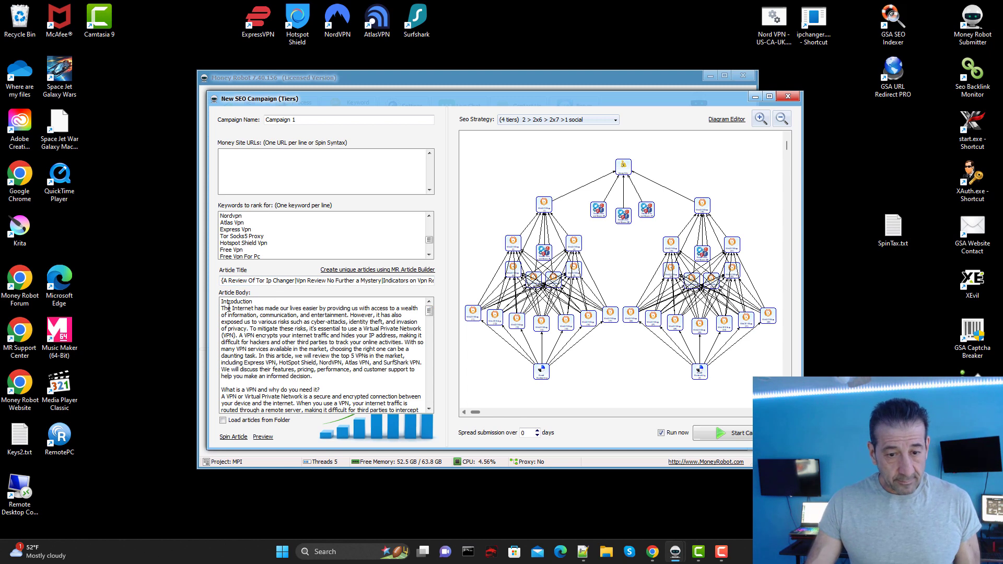
{"action": "key", "text": "Return"}
{"action": "key", "text": "Return"}
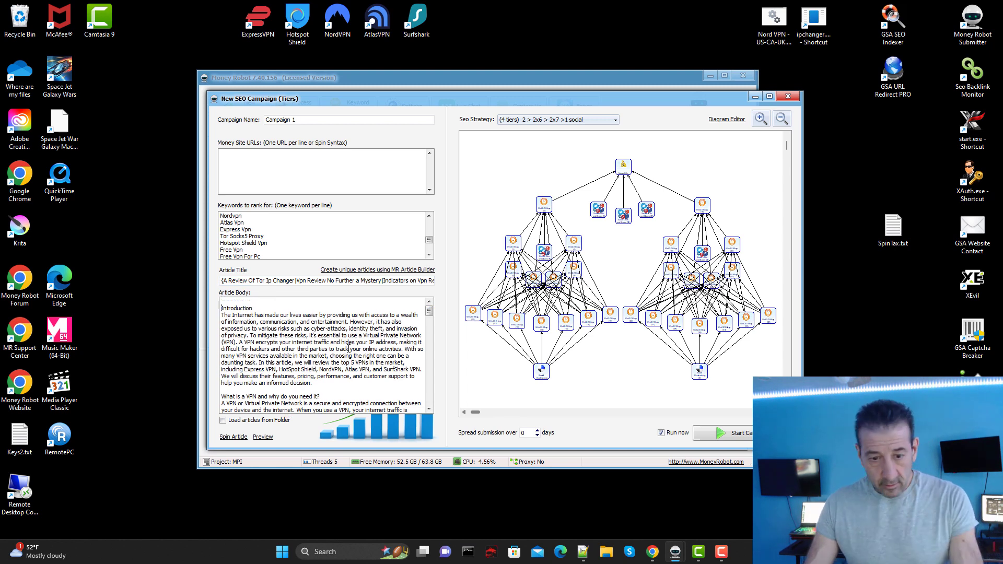
{"action": "left_click", "coordinate": [233, 438]}
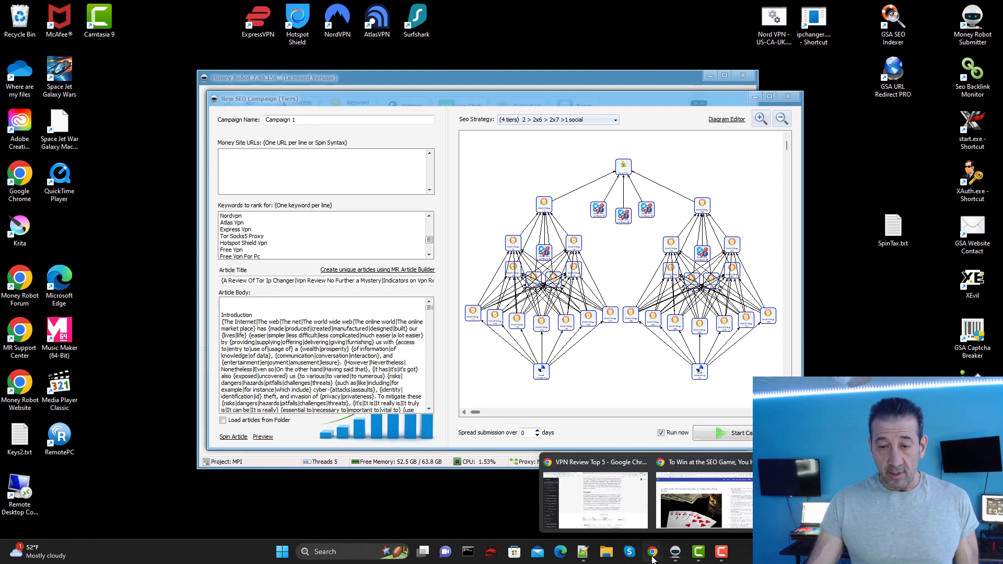
Switch to Chrome and copy the URL of the YouTube video reviewing the top 5 VPNs.
{"action": "left_click", "coordinate": [596, 493]}
{"action": "left_click", "coordinate": [453, 7]}
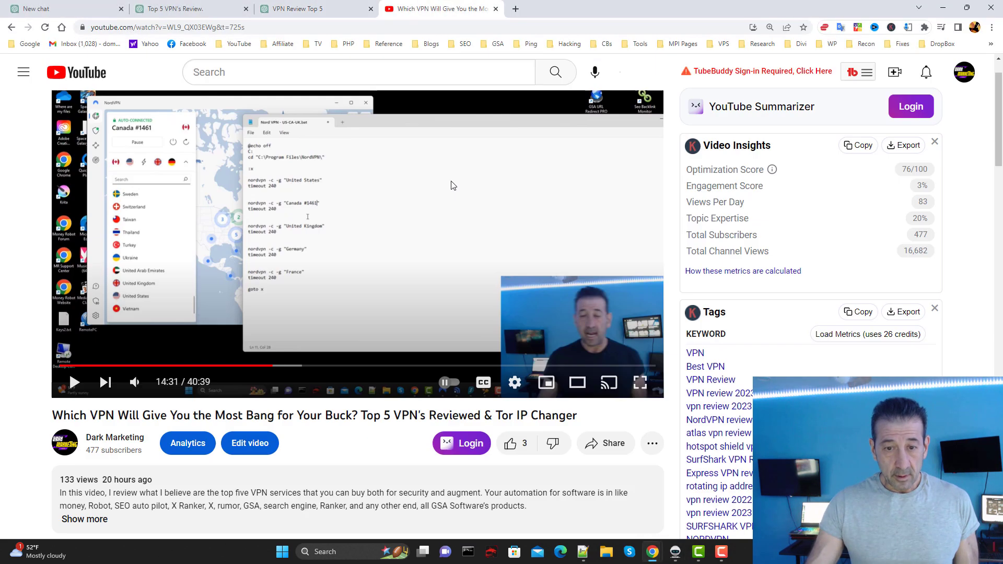
{"action": "scroll", "coordinate": [355, 290], "scroll_direction": "down", "scroll_amount": 1}
{"action": "scroll", "coordinate": [354, 314], "scroll_direction": "up", "scroll_amount": 2}
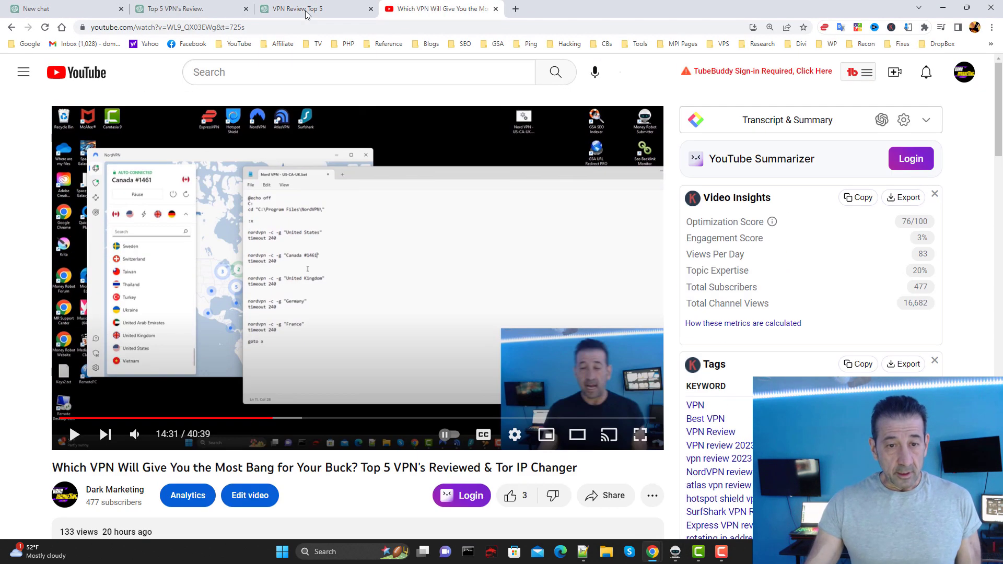
{"action": "left_click", "coordinate": [283, 27]}
{"action": "right_click", "coordinate": [284, 27]}
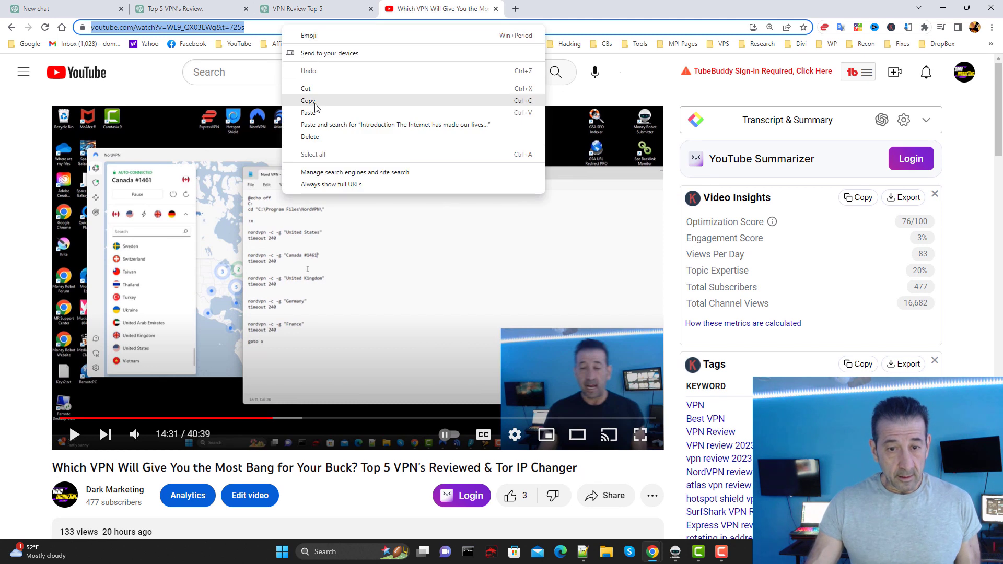
{"action": "left_click", "coordinate": [314, 103]}
Return to Money Robot and paste the YouTube video URL into the campaign's money site URLs.
{"action": "left_click", "coordinate": [945, 8]}
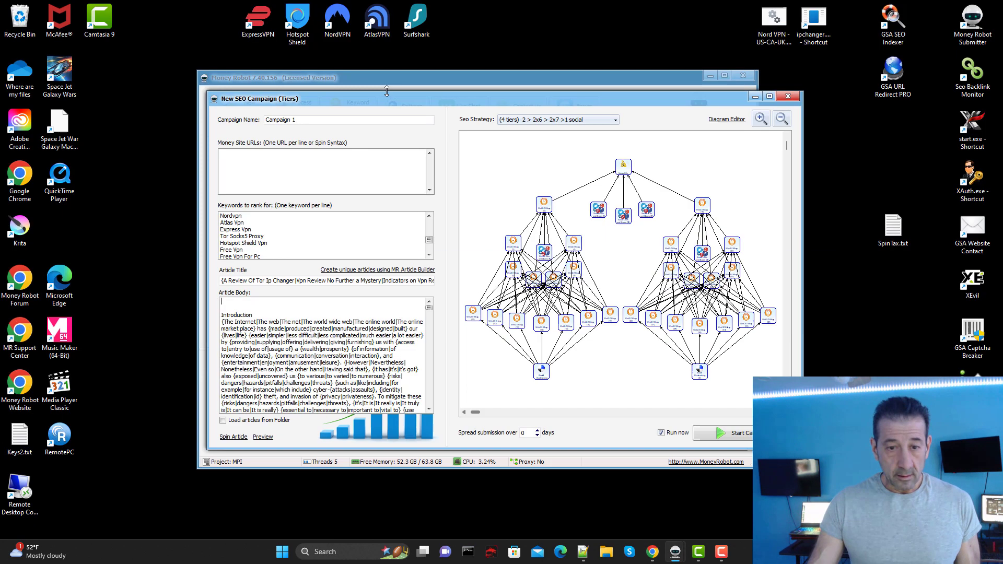
{"action": "right_click", "coordinate": [284, 162]}
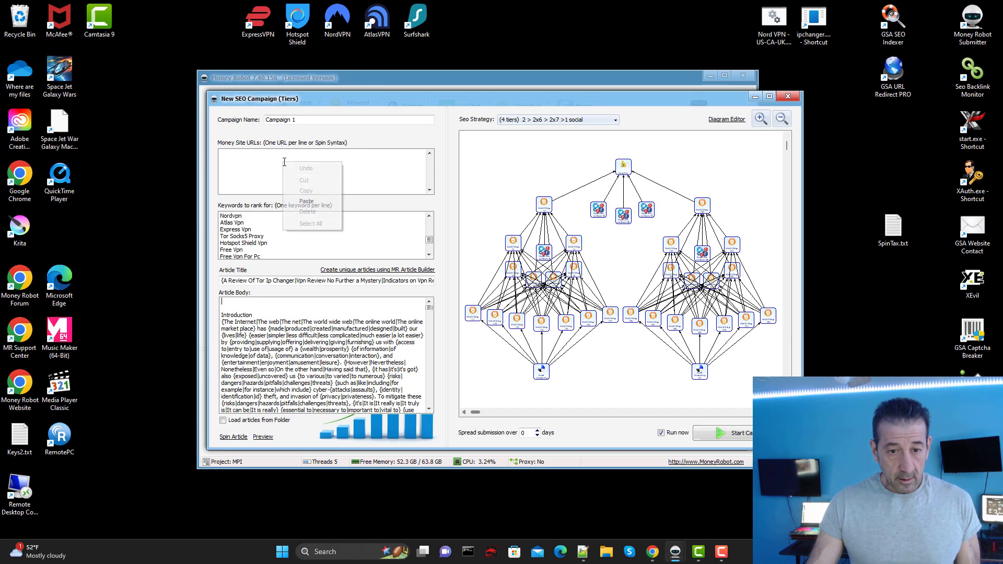
{"action": "left_click", "coordinate": [307, 201]}
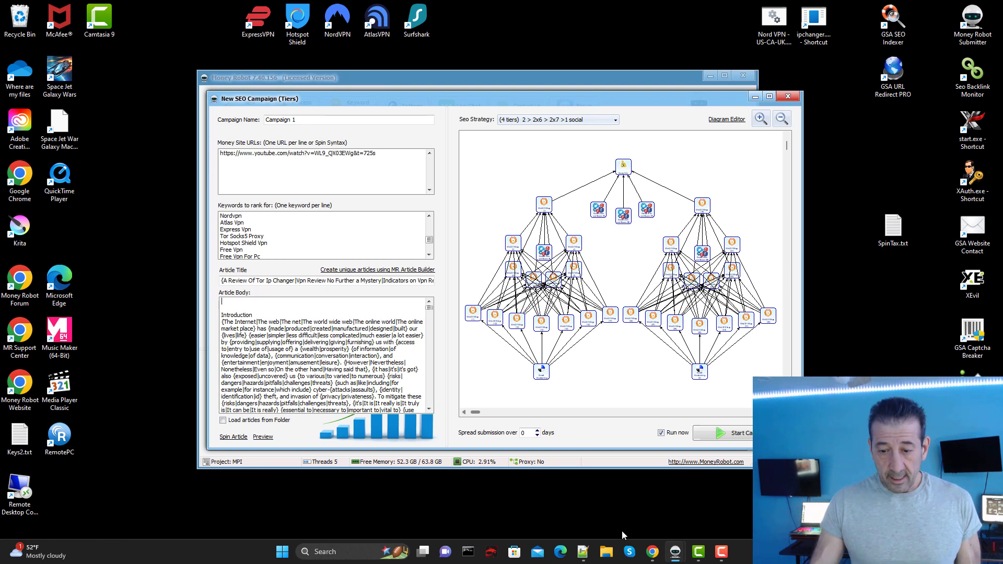
Switch to the YouTube video in Chrome, copy its iframe embed code from the share options and close the embed dialog.
{"action": "mouse_move", "coordinate": [653, 552]}
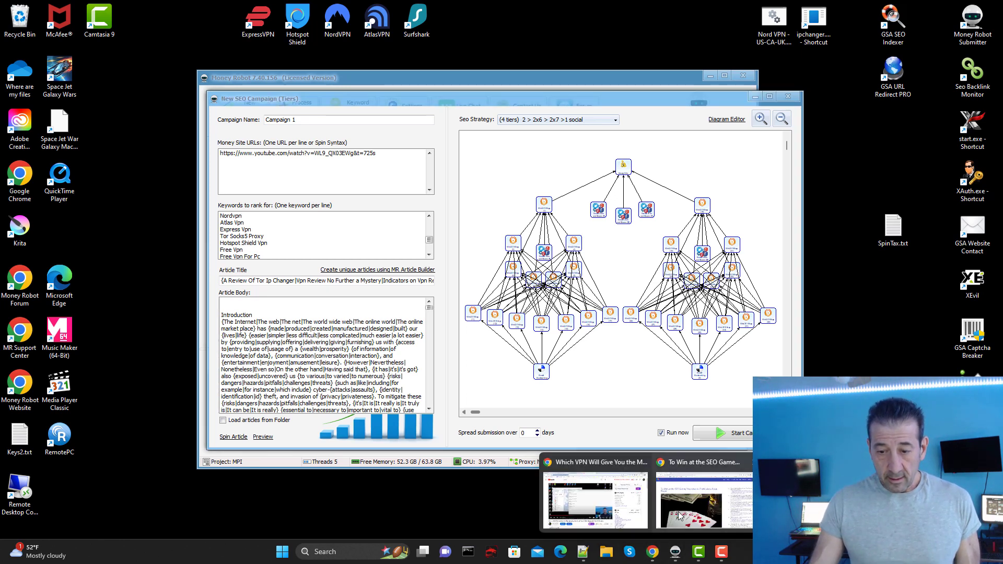
{"action": "left_click", "coordinate": [596, 506]}
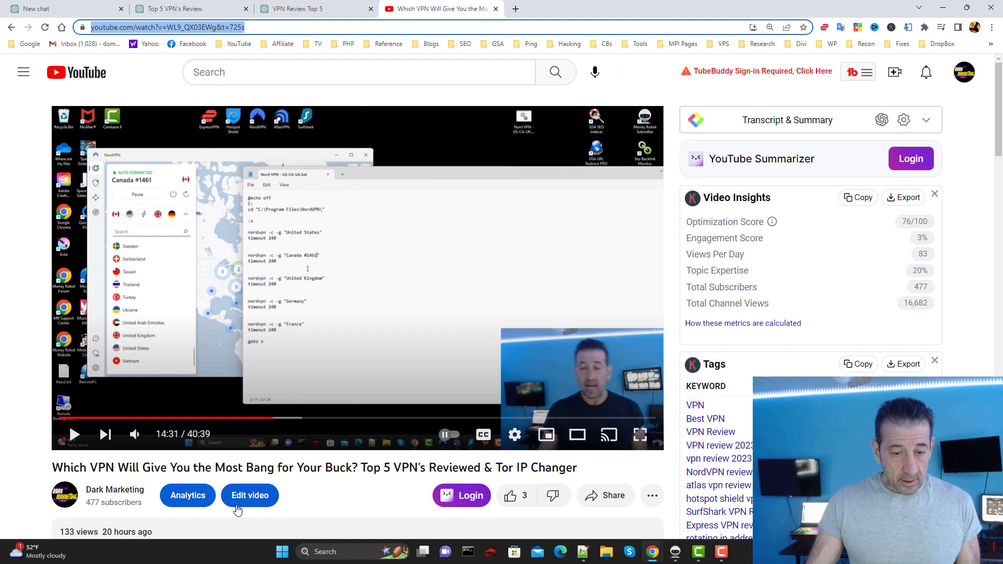
{"action": "left_click", "coordinate": [606, 496]}
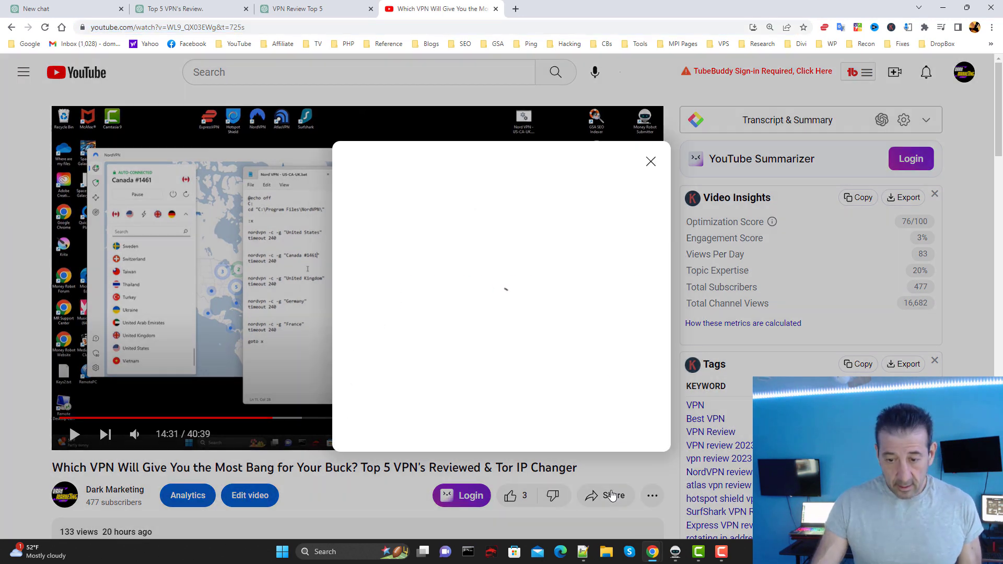
{"action": "left_click", "coordinate": [371, 297]}
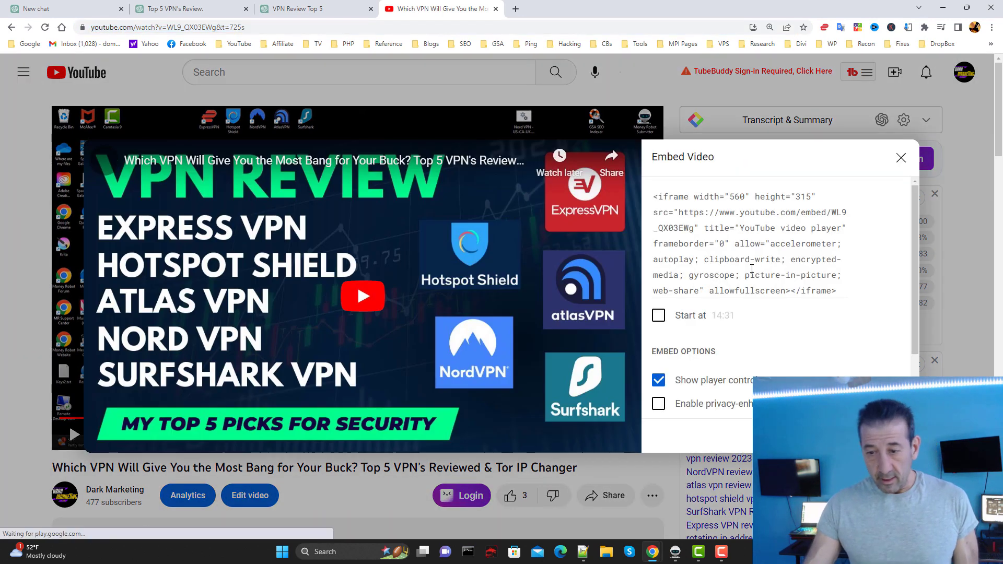
{"action": "left_click", "coordinate": [752, 268]}
{"action": "right_click", "coordinate": [752, 268]}
{"action": "left_click", "coordinate": [606, 304]}
{"action": "left_click", "coordinate": [901, 158]}
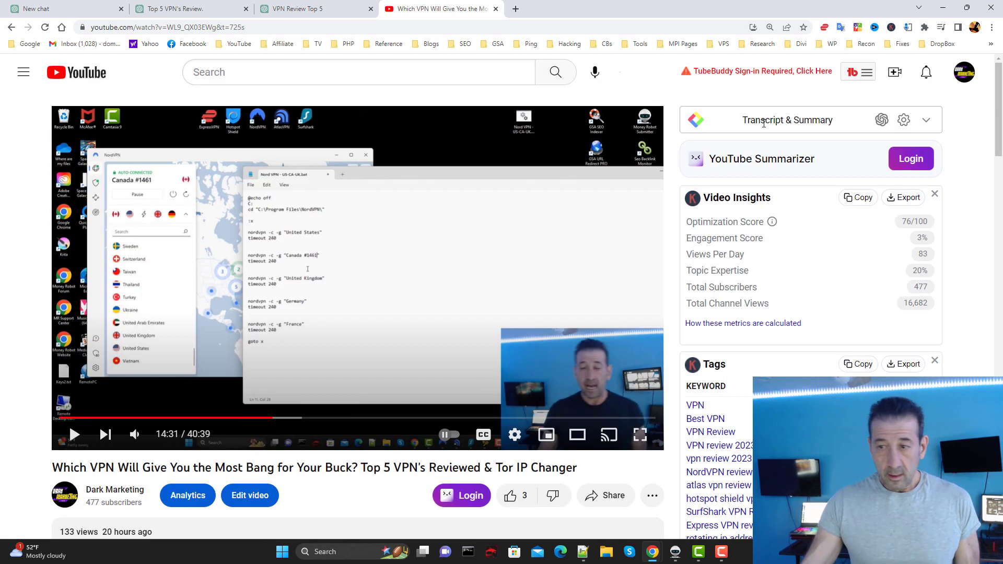
Return to Money Robot and insert a <center> tag followed by the video's embed code above the Introduction in the article body.
{"action": "left_click", "coordinate": [940, 6]}
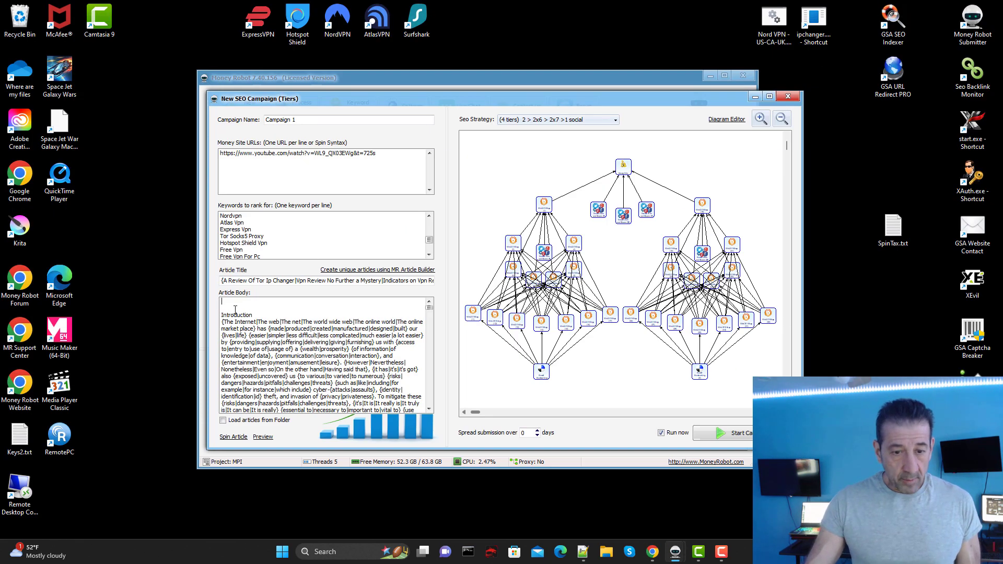
{"action": "left_click", "coordinate": [267, 302]}
{"action": "key", "text": "Return"}
{"action": "key", "text": "Return"}
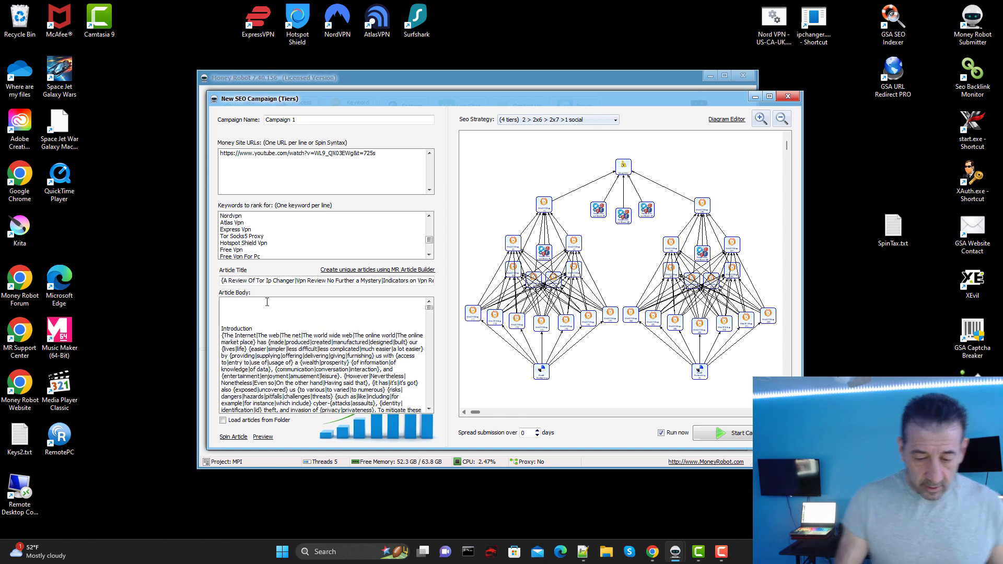
{"action": "key", "text": "ctrl+v"}
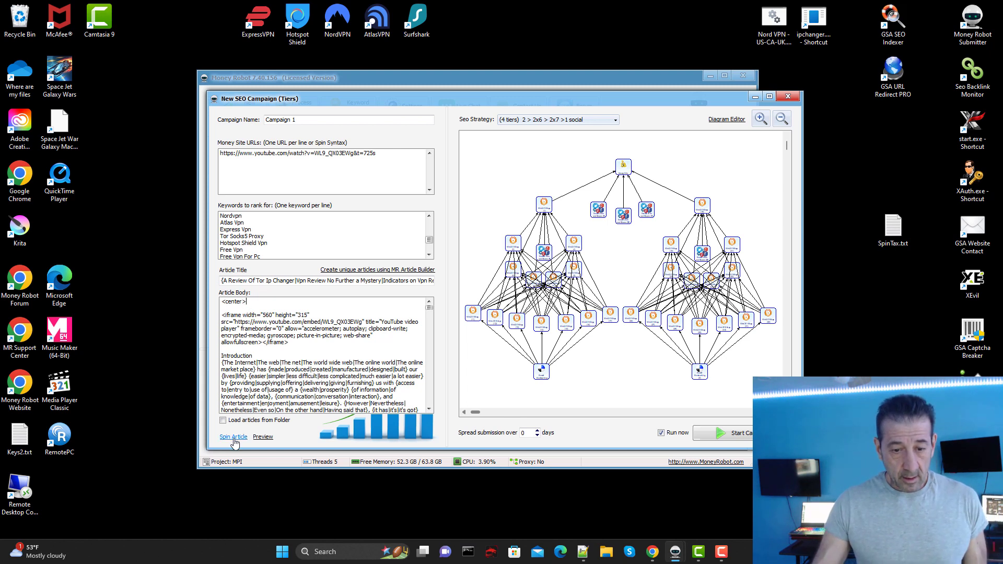
Preview the spun article, examine the embedded video, the text and the keyword links, and close the preview.
{"action": "left_click", "coordinate": [264, 438]}
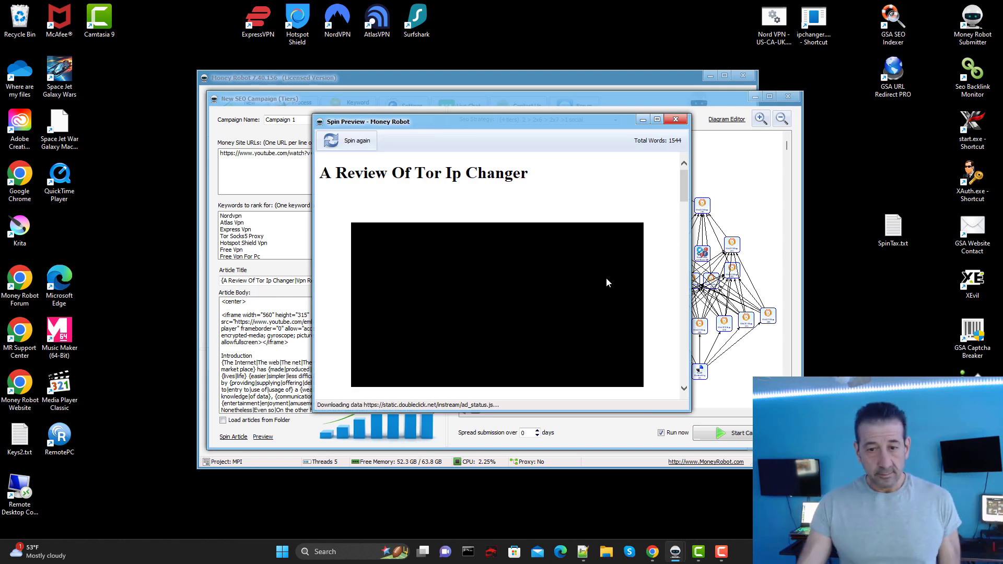
{"action": "left_click_drag", "start_coordinate": [685, 179], "coordinate": [706, 285]}
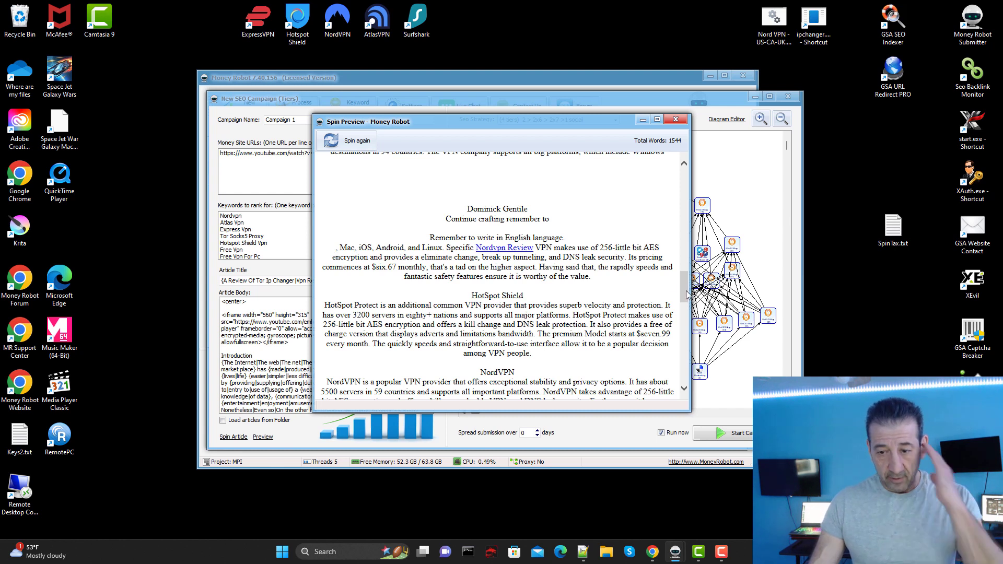
{"action": "left_click_drag", "start_coordinate": [685, 291], "coordinate": [679, 195]}
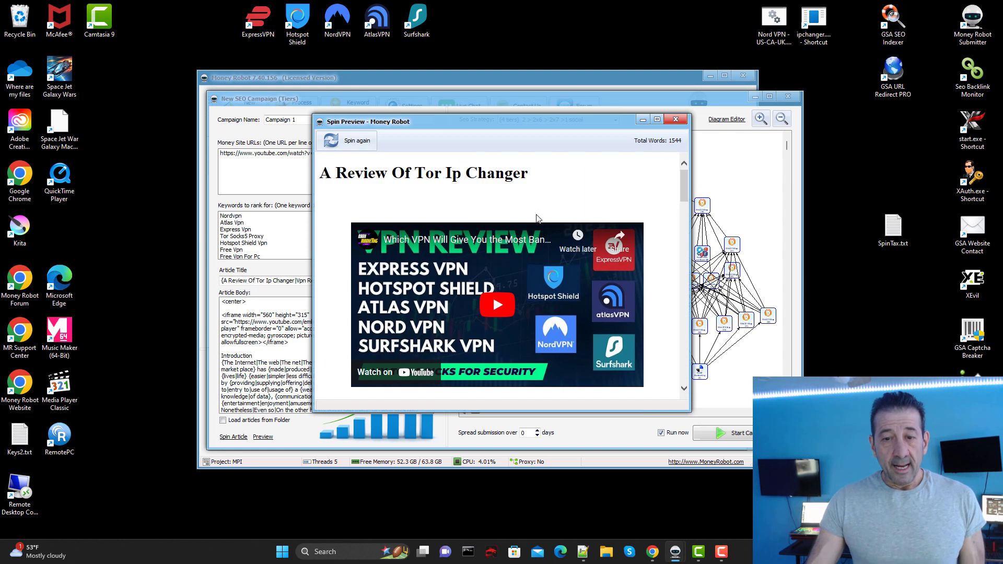
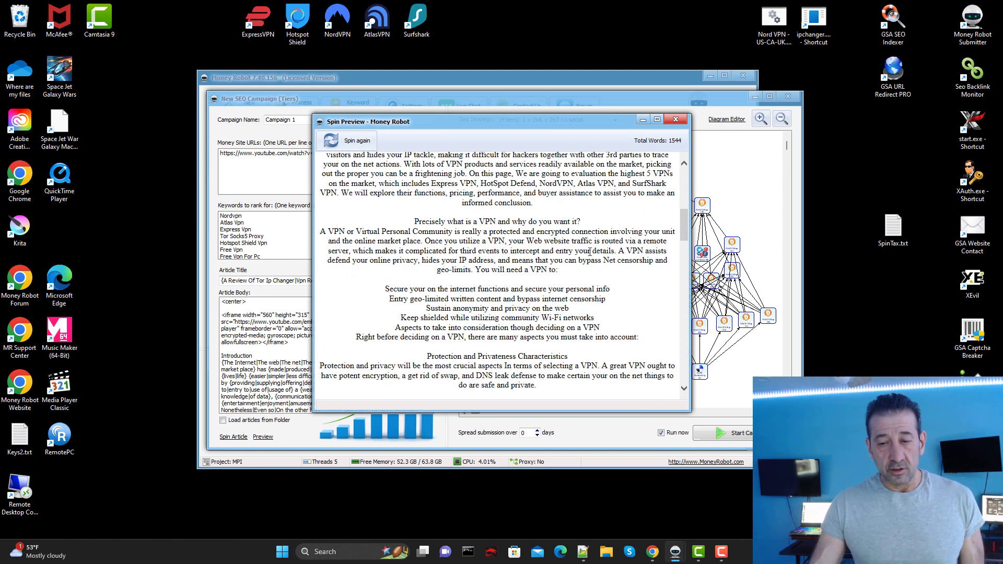
{"action": "scroll", "coordinate": [660, 296], "scroll_direction": "down", "scroll_amount": 4}
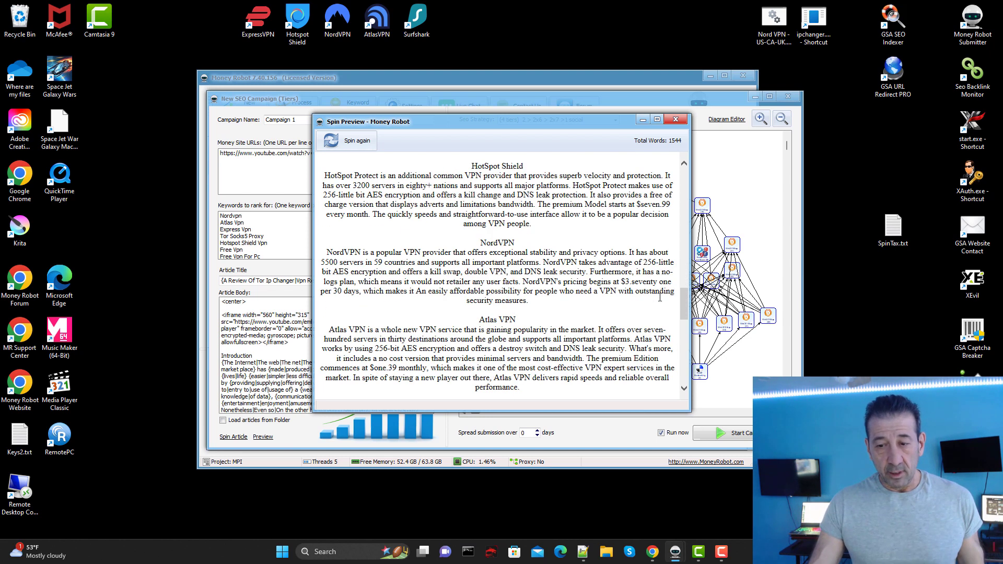
{"action": "left_click_drag", "start_coordinate": [686, 306], "coordinate": [670, 144]}
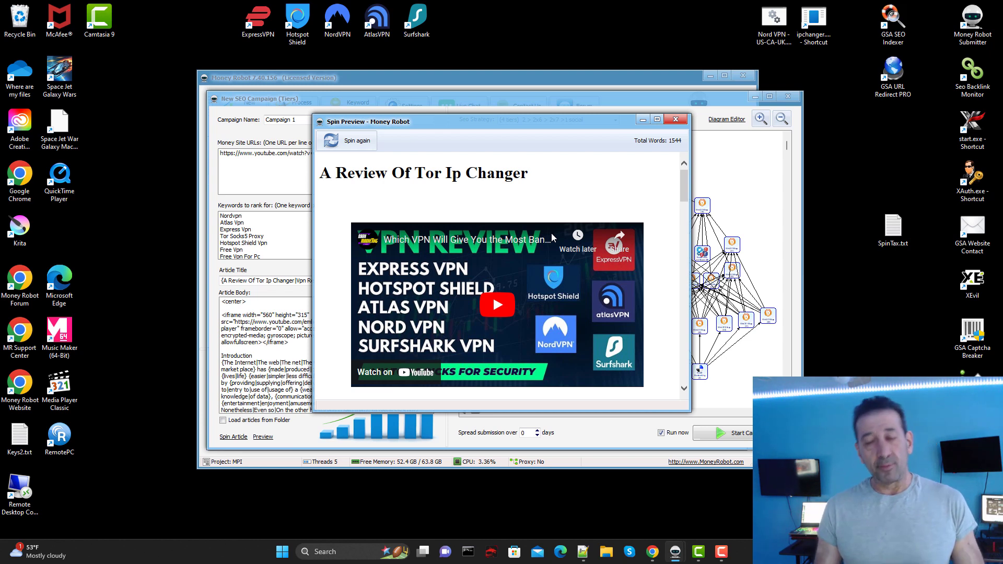
{"action": "left_click_drag", "start_coordinate": [683, 195], "coordinate": [688, 168]}
{"action": "left_click", "coordinate": [676, 119]}
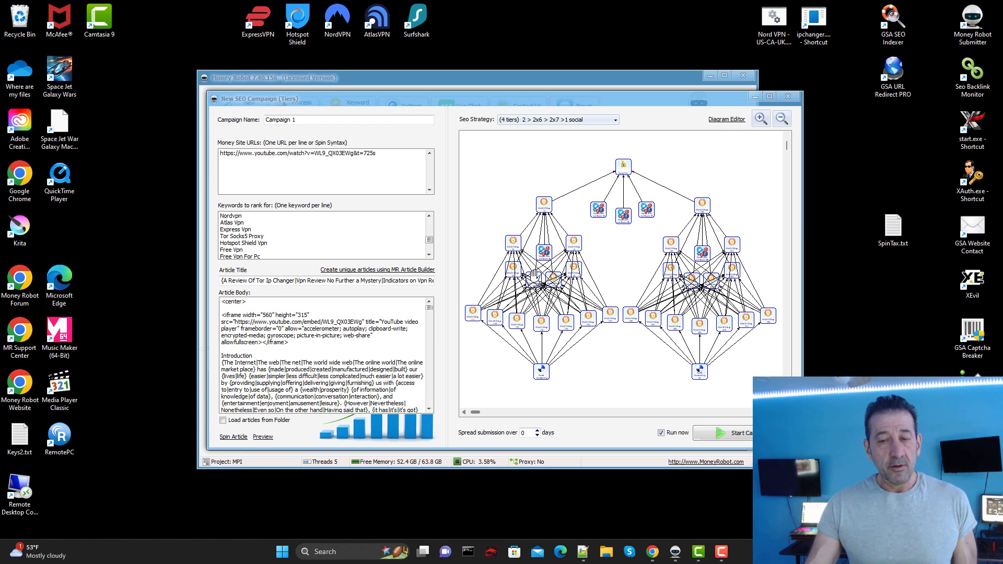
Set the campaign's submission to spread over 2 days.
{"action": "left_click", "coordinate": [537, 430]}
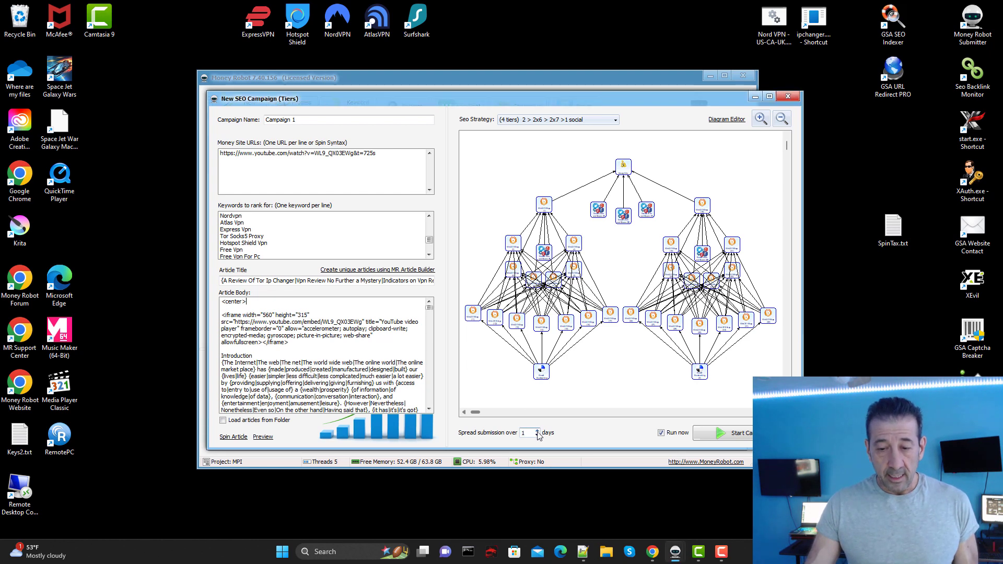
{"action": "left_click", "coordinate": [538, 431]}
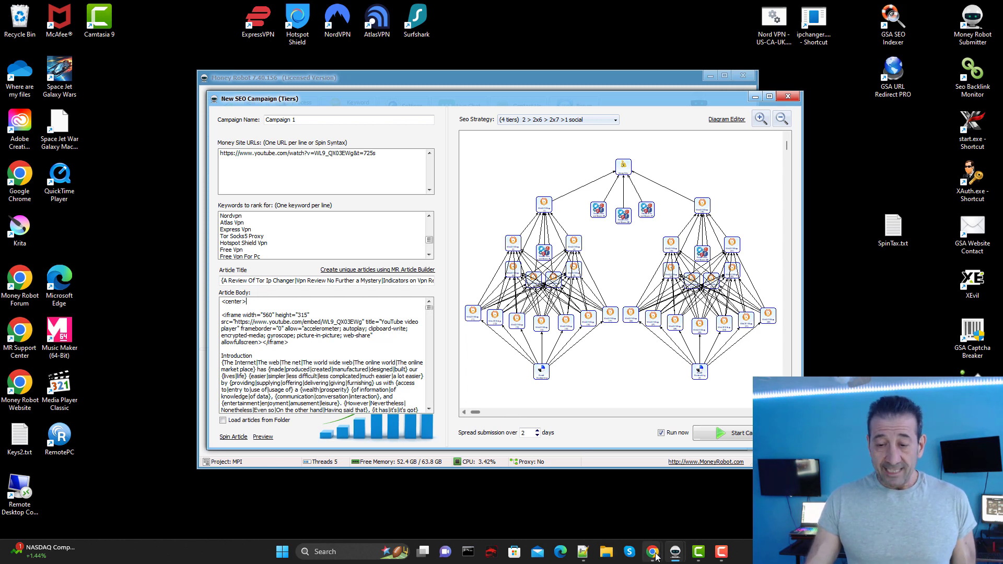
Switch to Chrome and open the "Top 5 VPN's Review" ChatGPT conversation to examine the article prompt.
{"action": "mouse_move", "coordinate": [653, 552]}
{"action": "left_click", "coordinate": [634, 486]}
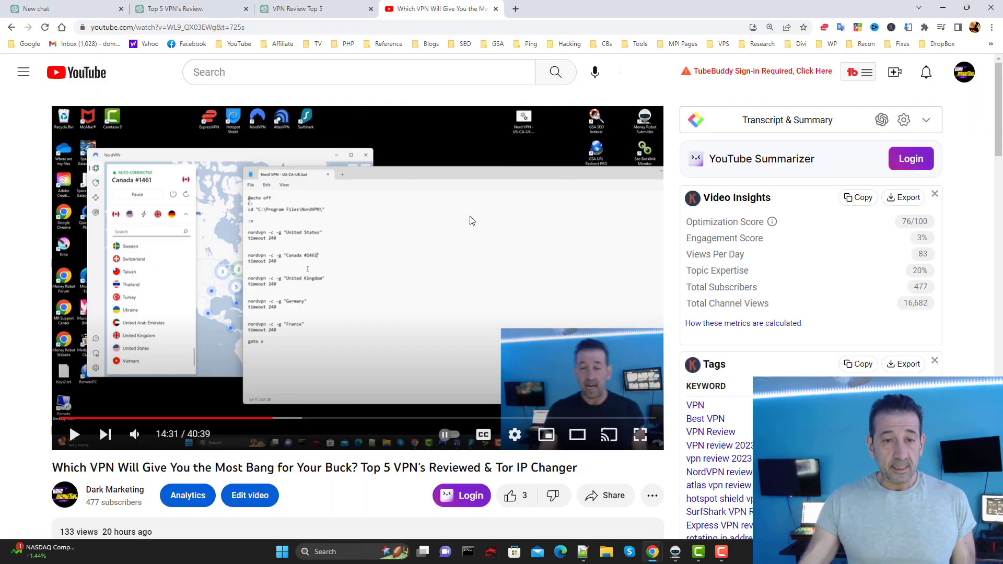
{"action": "left_click", "coordinate": [176, 9]}
{"action": "scroll", "coordinate": [307, 105], "scroll_direction": "up", "scroll_amount": 10}
{"action": "scroll", "coordinate": [296, 137], "scroll_direction": "down", "scroll_amount": 10}
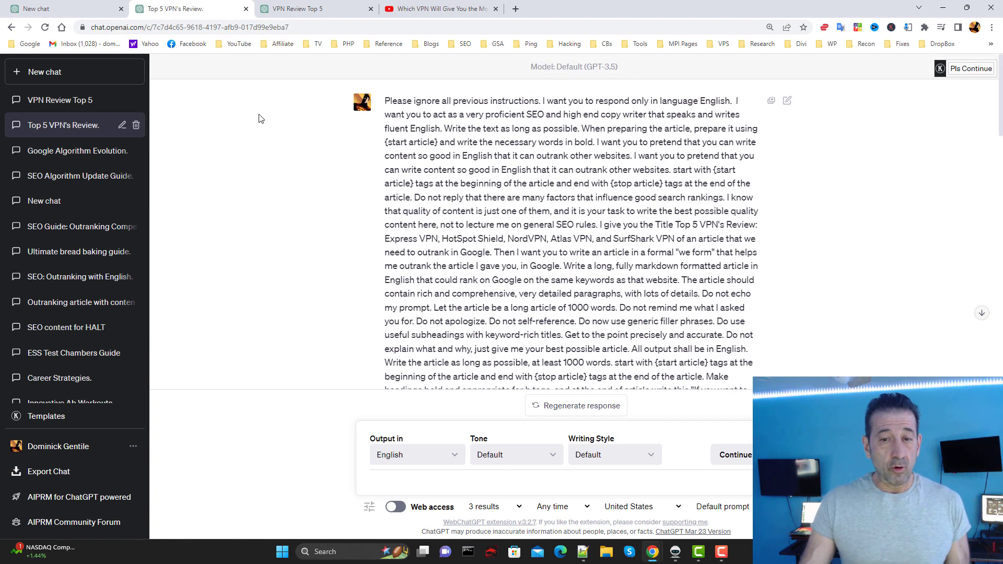
Check the other ChatGPT conversations and examine the public AIPRM prompt templates in the new chat.
{"action": "left_click", "coordinate": [67, 9]}
{"action": "left_click", "coordinate": [280, 11]}
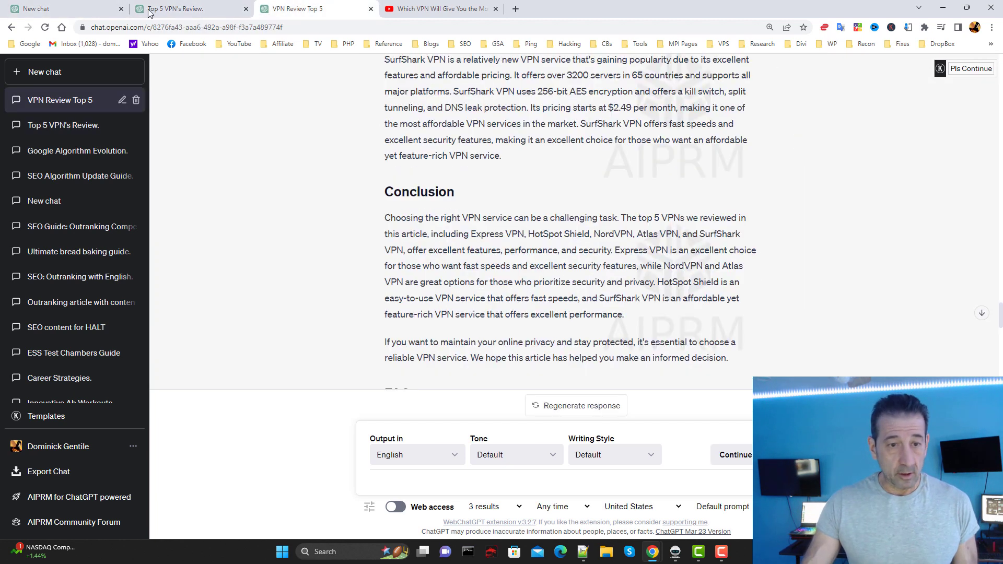
{"action": "left_click", "coordinate": [78, 8]}
{"action": "scroll", "coordinate": [349, 116], "scroll_direction": "up", "scroll_amount": 3}
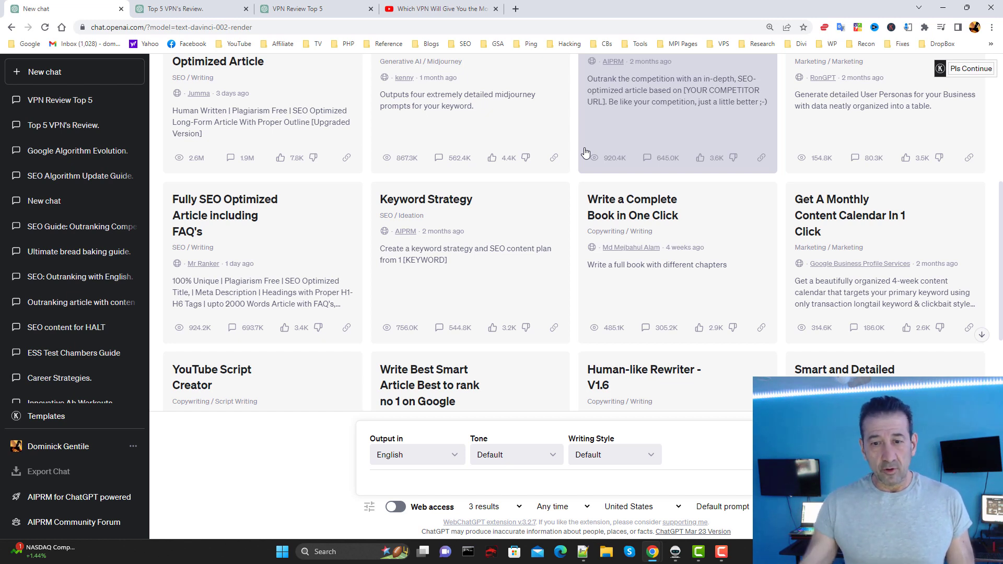
{"action": "scroll", "coordinate": [585, 151], "scroll_direction": "up", "scroll_amount": 3}
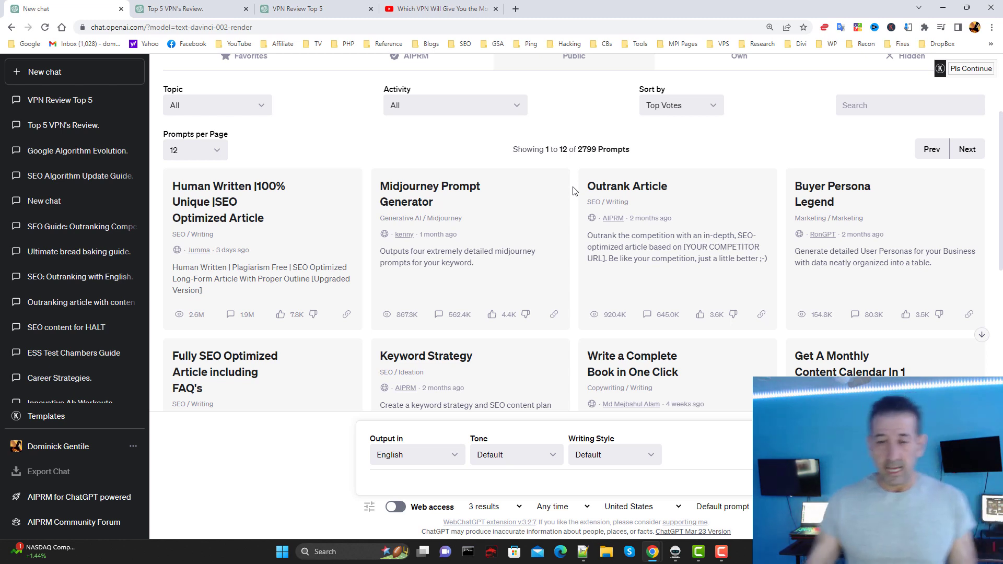
{"action": "scroll", "coordinate": [643, 162], "scroll_direction": "up", "scroll_amount": 3}
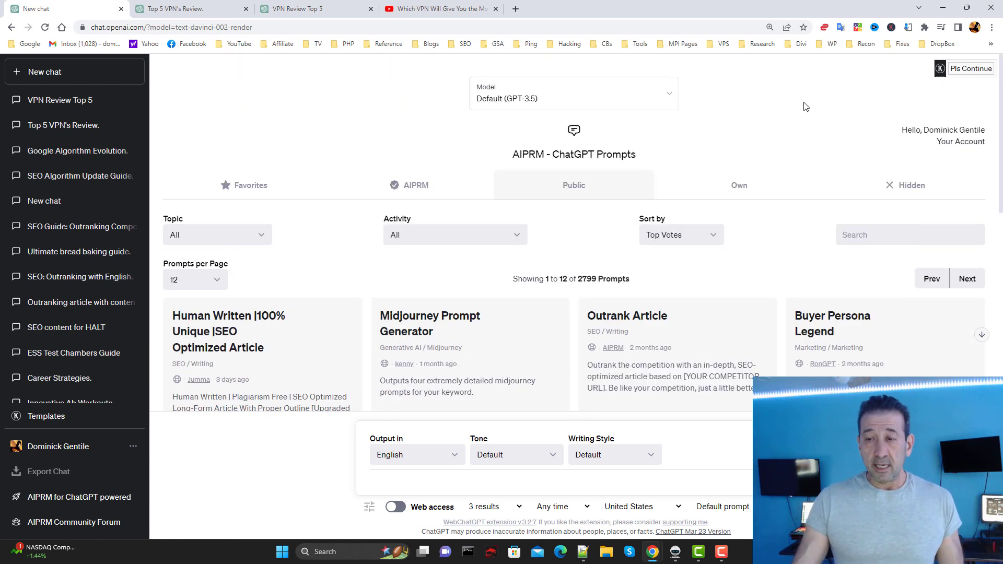
Reopen the "Top 5 VPN's Review" conversation to examine the end of its prompt and the generated article, and return to Money Robot.
{"action": "left_click", "coordinate": [941, 8]}
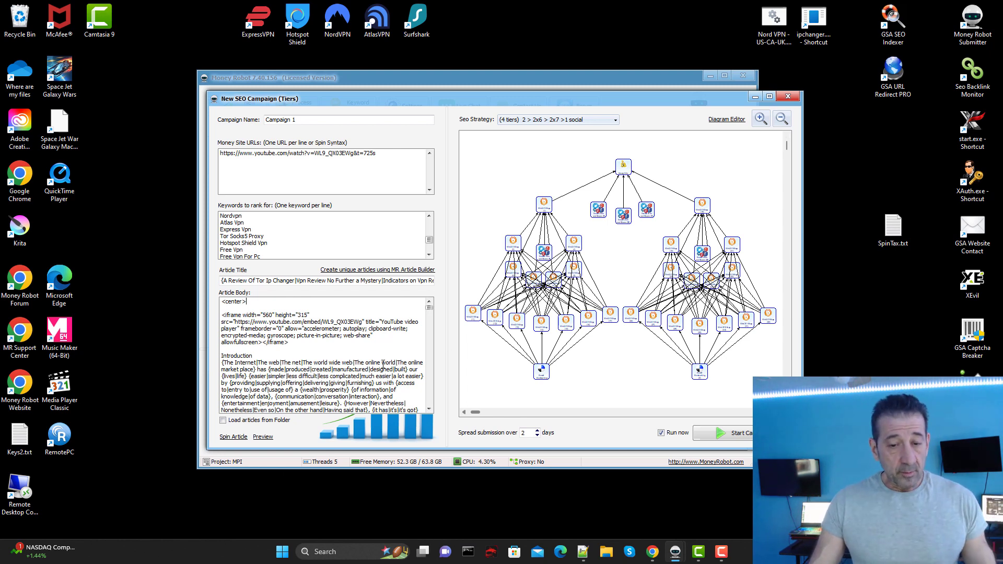
{"action": "left_click", "coordinate": [648, 556]}
{"action": "left_click", "coordinate": [703, 491]}
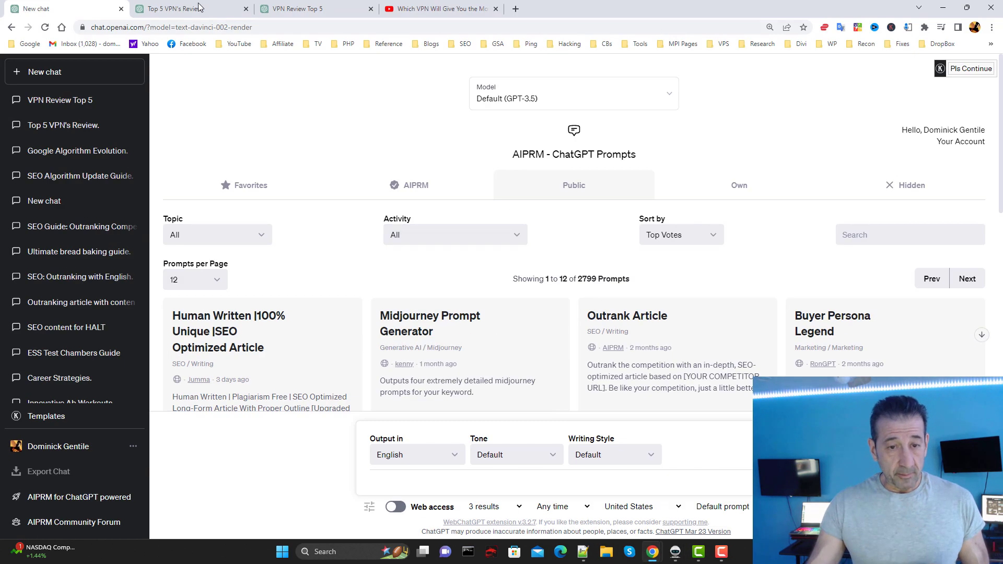
{"action": "left_click", "coordinate": [230, 9]}
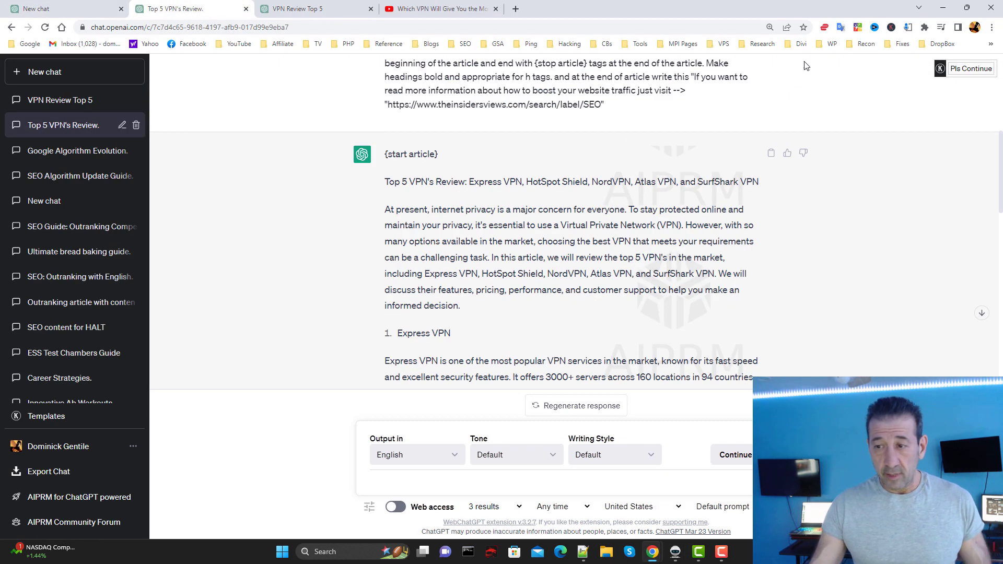
{"action": "left_click", "coordinate": [944, 8]}
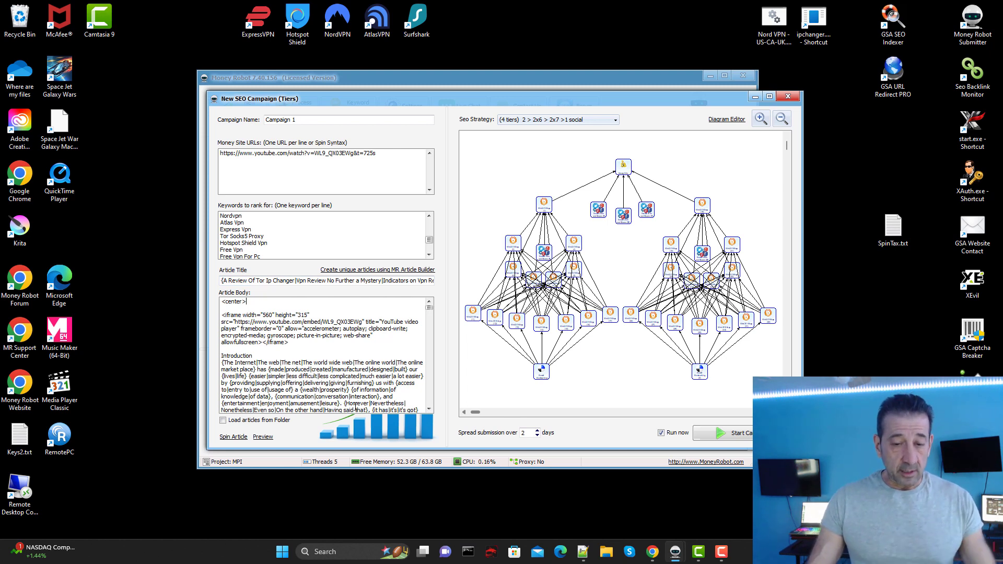
Highlight the <center> tag in the article body and look through the available SEO strategies without choosing another.
{"action": "left_click_drag", "start_coordinate": [221, 302], "coordinate": [248, 302]}
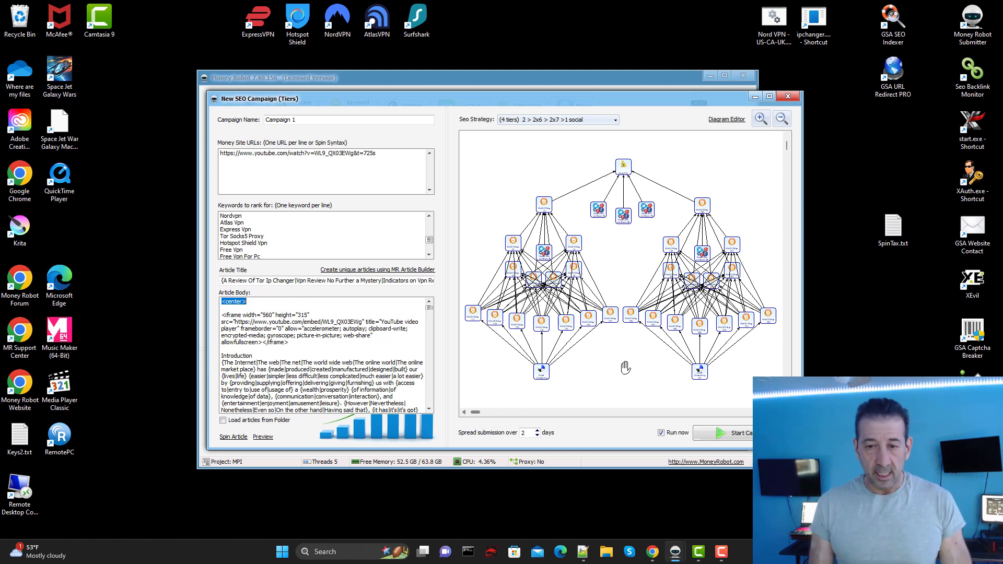
{"action": "left_click", "coordinate": [590, 120]}
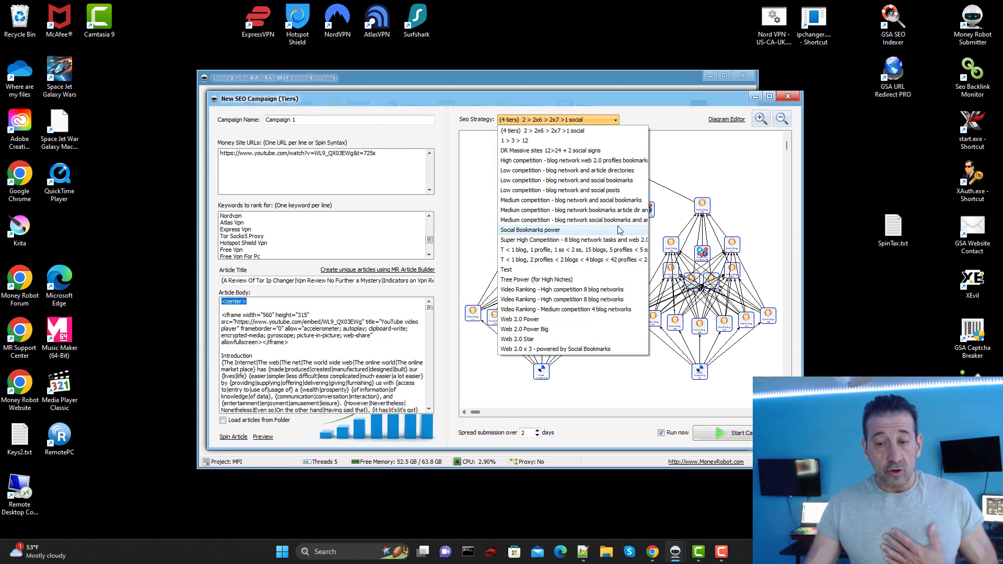
{"action": "left_click", "coordinate": [681, 126]}
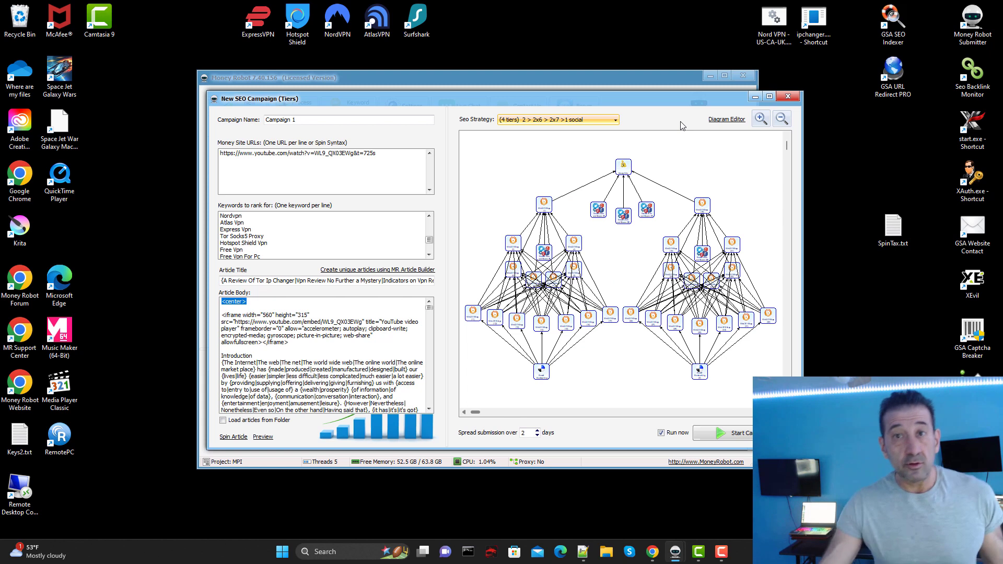
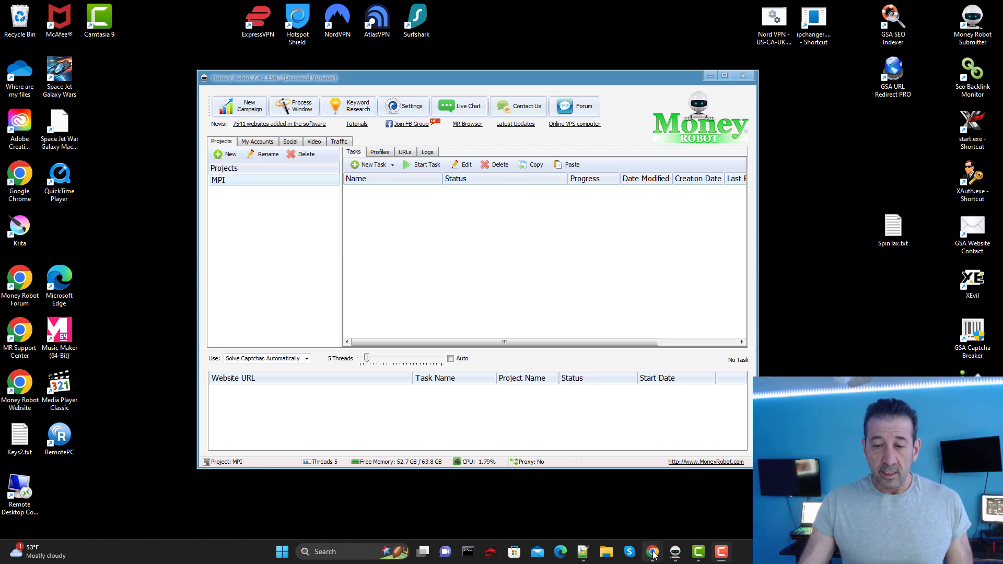
Switch to Chrome, browse the AIPRM article-writing prompt templates in the new ChatGPT chat, and return to Money Robot.
{"action": "mouse_move", "coordinate": [653, 552]}
{"action": "left_click", "coordinate": [636, 524]}
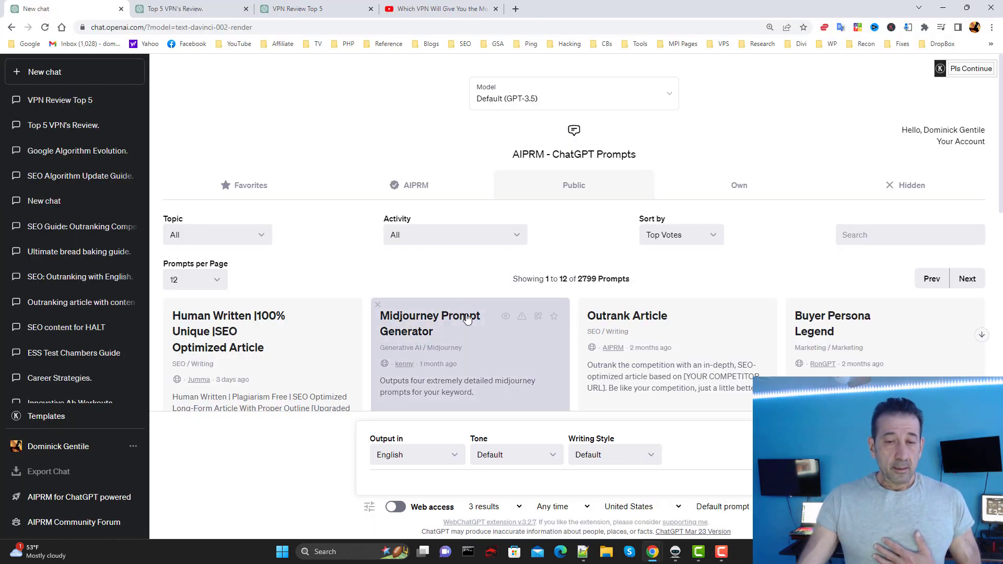
{"action": "scroll", "coordinate": [460, 292], "scroll_direction": "down", "scroll_amount": 3}
{"action": "scroll", "coordinate": [540, 273], "scroll_direction": "down", "scroll_amount": 1}
{"action": "scroll", "coordinate": [708, 253], "scroll_direction": "down", "scroll_amount": 1}
{"action": "scroll", "coordinate": [708, 258], "scroll_direction": "up", "scroll_amount": 2}
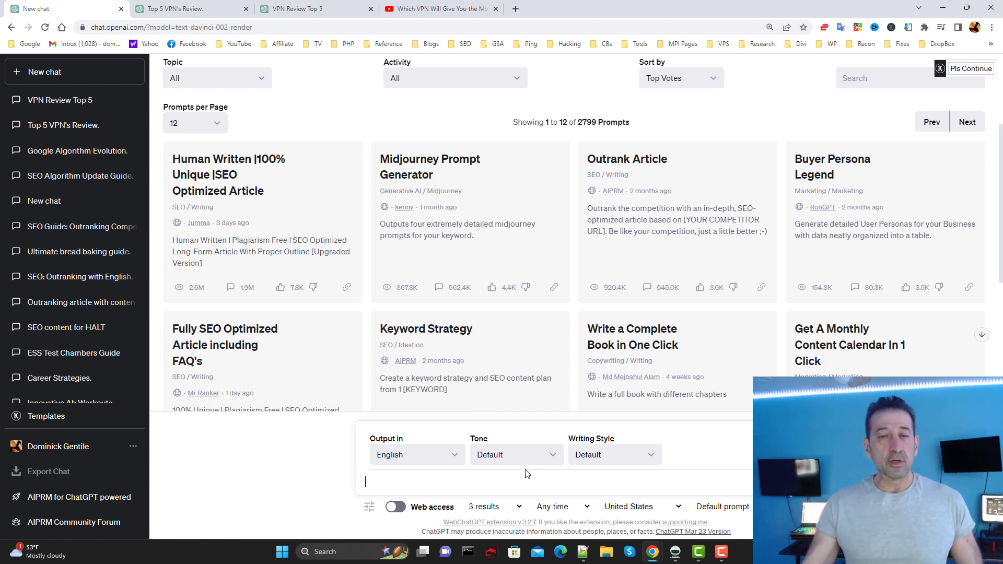
{"action": "left_click", "coordinate": [943, 7]}
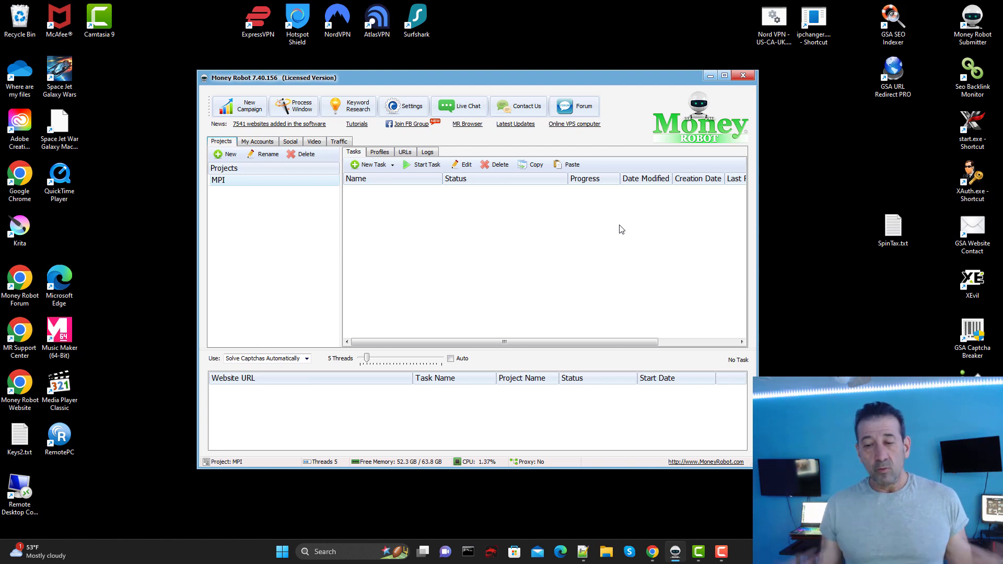
Open the seo-depot.com article "To Win at the SEO Game, You Have to Think Like a Poker Player" and skim its text.
{"action": "left_click", "coordinate": [653, 551]}
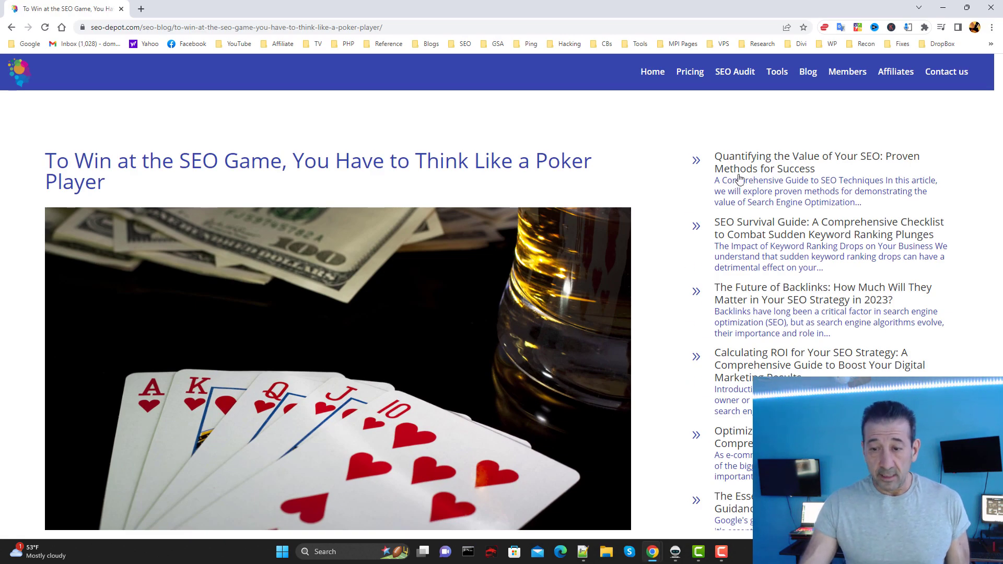
{"action": "scroll", "coordinate": [507, 198], "scroll_direction": "down", "scroll_amount": 2}
{"action": "scroll", "coordinate": [507, 198], "scroll_direction": "down", "scroll_amount": 15}
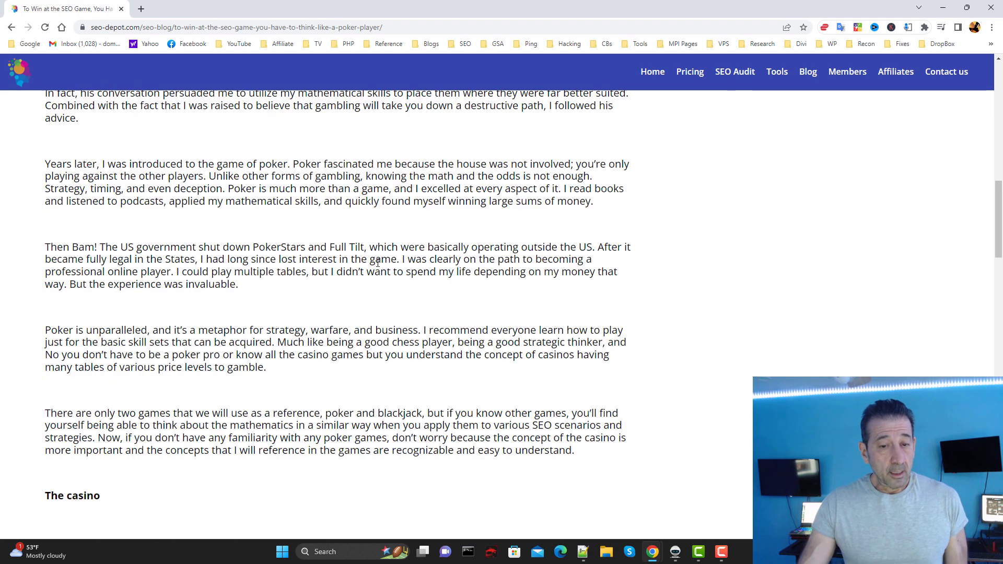
{"action": "scroll", "coordinate": [377, 267], "scroll_direction": "down", "scroll_amount": 15}
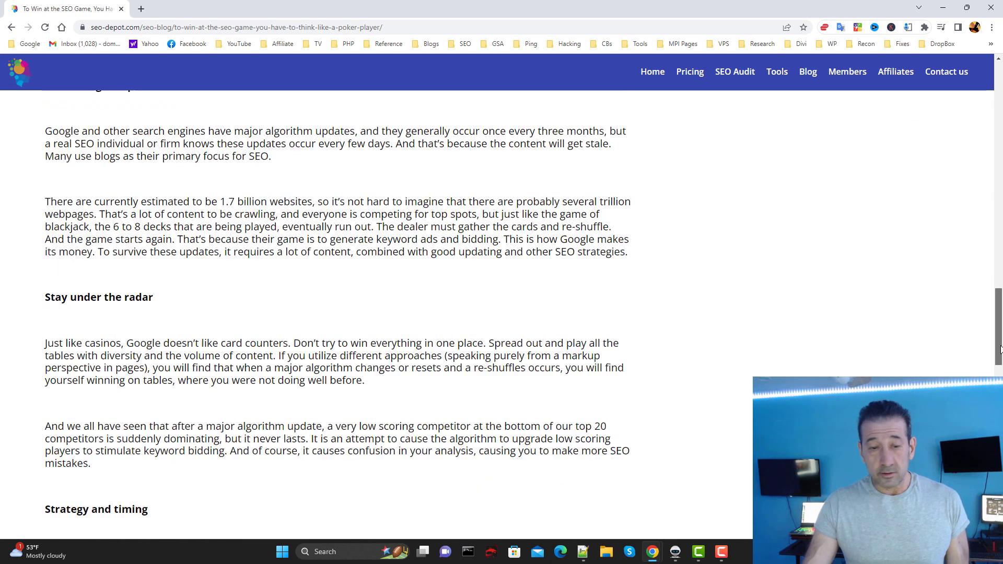
{"action": "key", "text": "Home"}
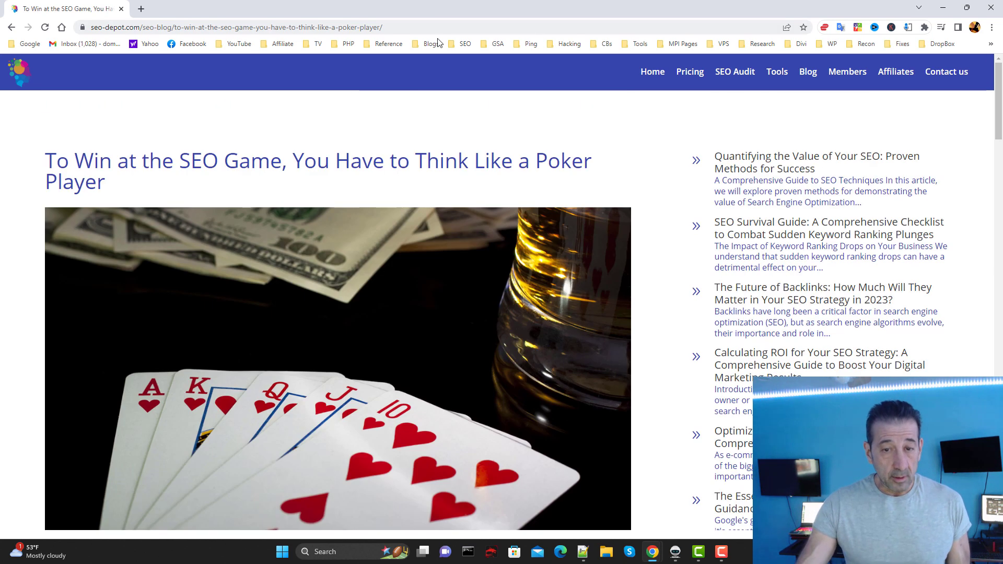
Copy the poker-player article's full URL and put its browser window away.
{"action": "left_click", "coordinate": [423, 27]}
{"action": "key", "text": "ctrl+a"}
{"action": "right_click", "coordinate": [424, 26]}
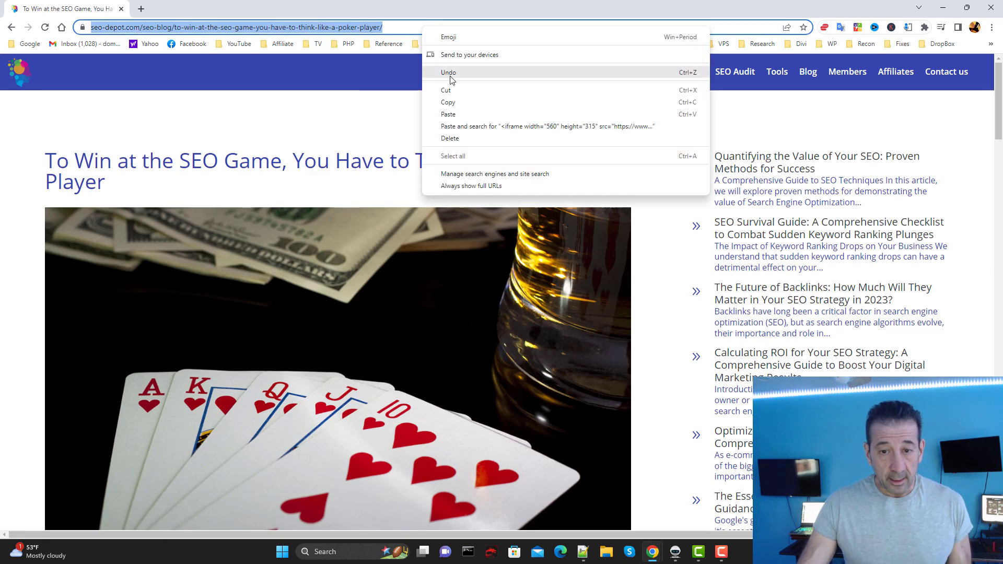
{"action": "left_click", "coordinate": [460, 102]}
{"action": "left_click", "coordinate": [940, 7]}
Try to generate an article in ChatGPT with the Outrank Article prompt and the copied URL on the default GPT-3.5 model, and reload the page.
{"action": "mouse_move", "coordinate": [682, 561]}
{"action": "mouse_move", "coordinate": [652, 551]}
{"action": "left_click", "coordinate": [595, 494]}
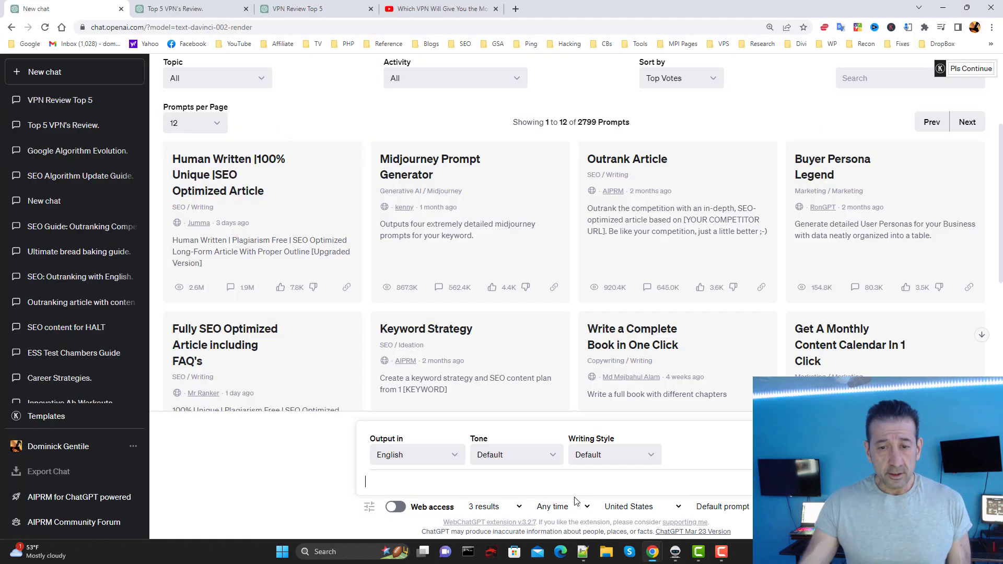
{"action": "left_click", "coordinate": [648, 225]}
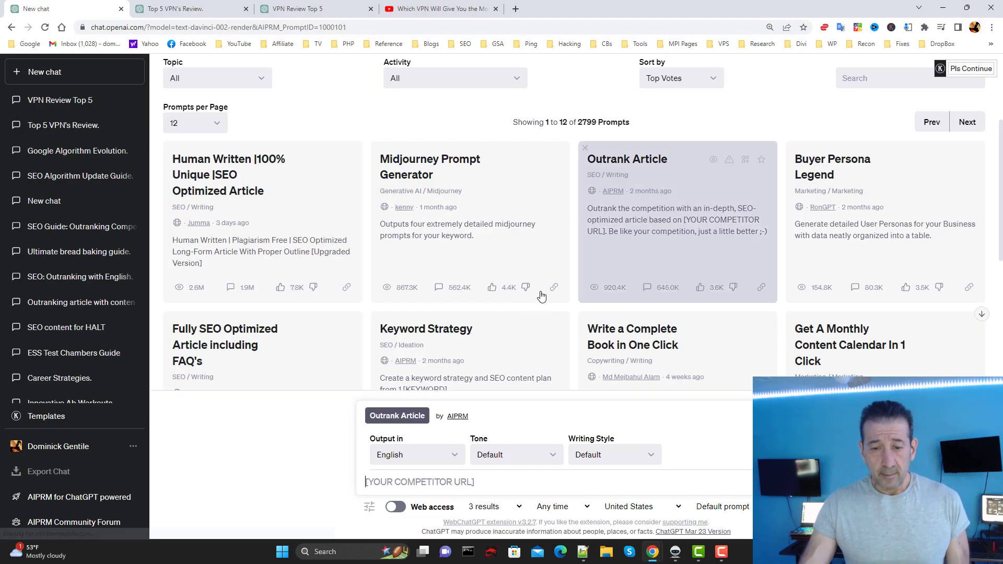
{"action": "right_click", "coordinate": [428, 482]}
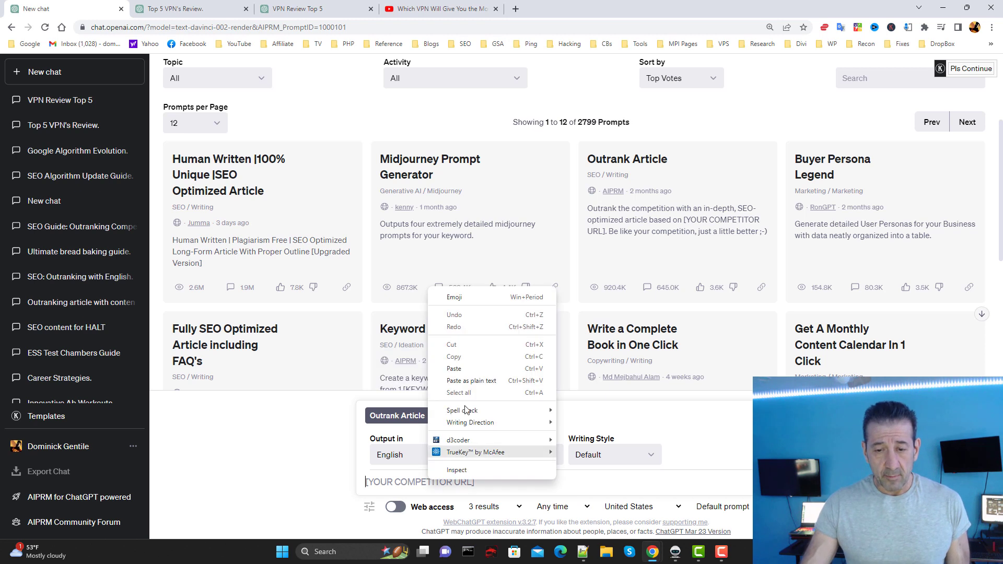
{"action": "left_click", "coordinate": [470, 370]}
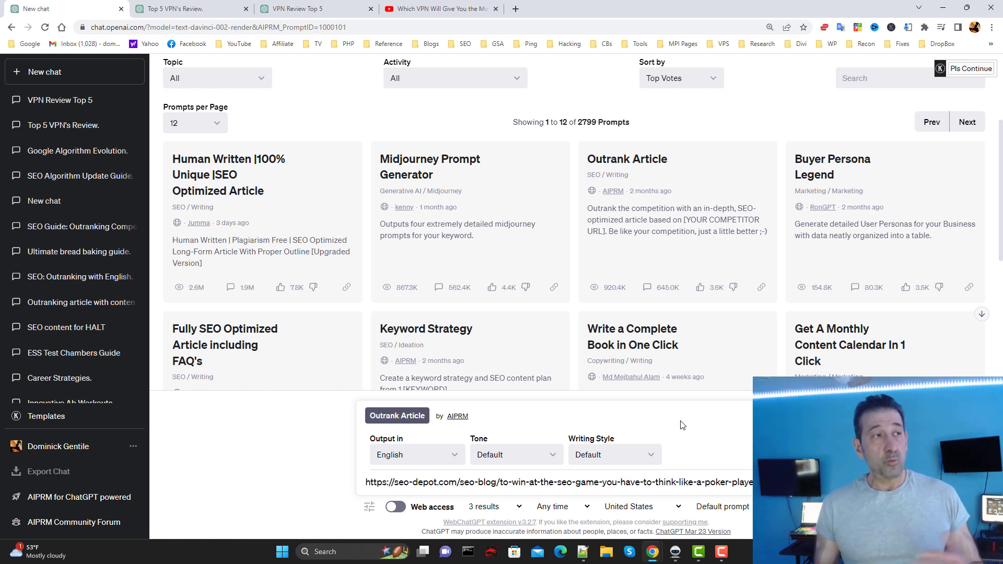
{"action": "key", "text": "Return"}
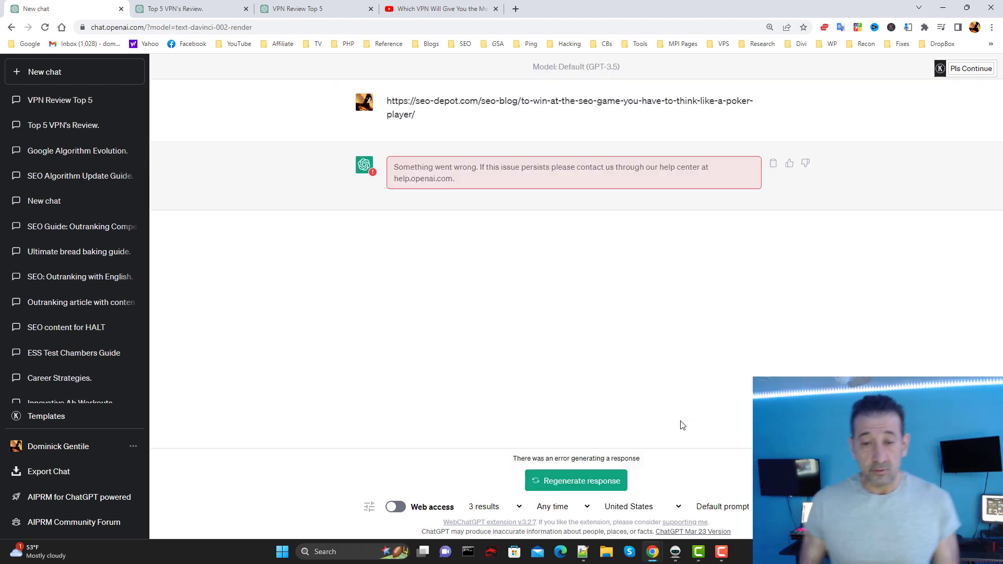
{"action": "left_click", "coordinate": [45, 27]}
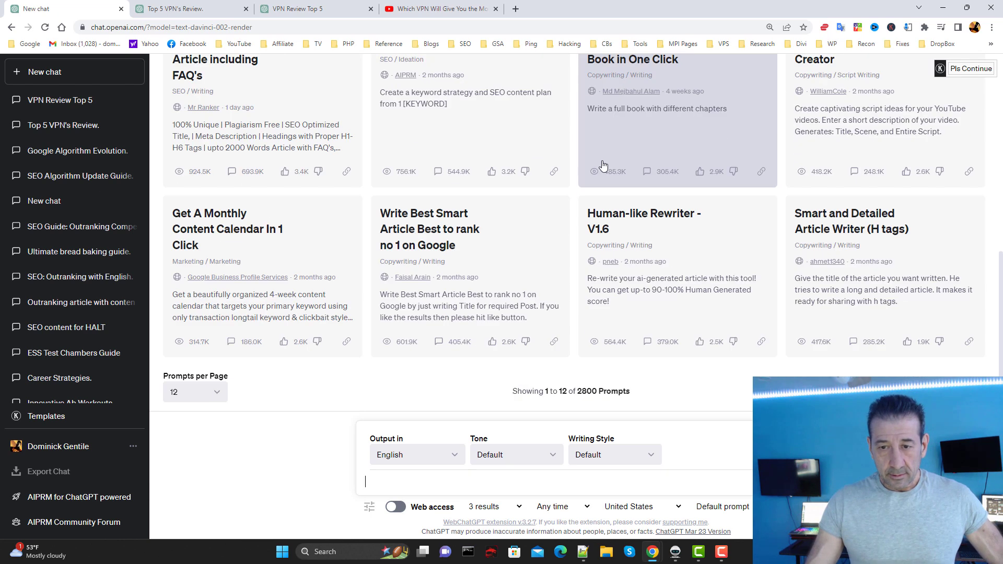
Set the ChatGPT model to GPT-4 and generate an article with the Outrank Article prompt from the copied seo-depot.com URL.
{"action": "left_click", "coordinate": [610, 95]}
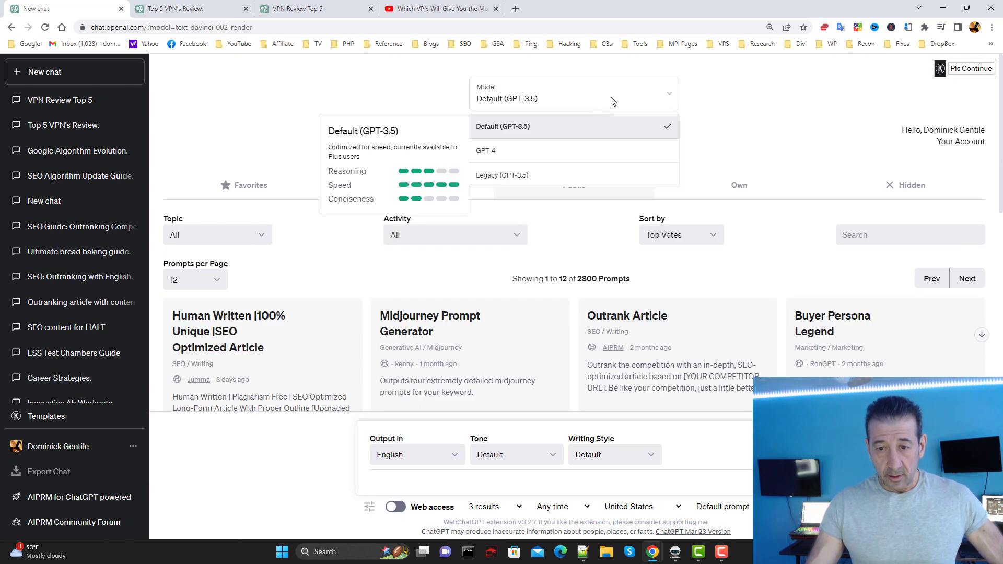
{"action": "left_click", "coordinate": [534, 152]}
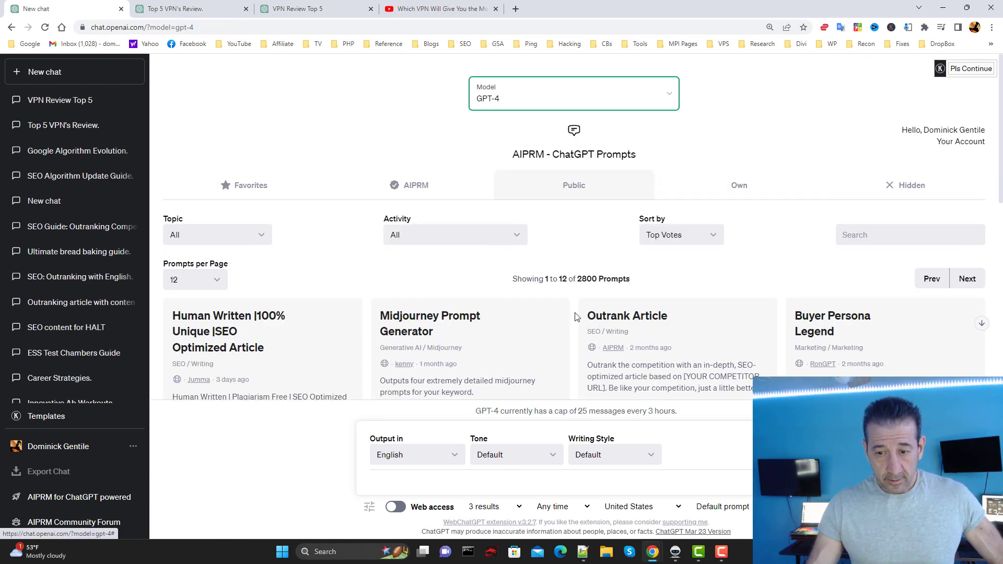
{"action": "left_click", "coordinate": [671, 335]}
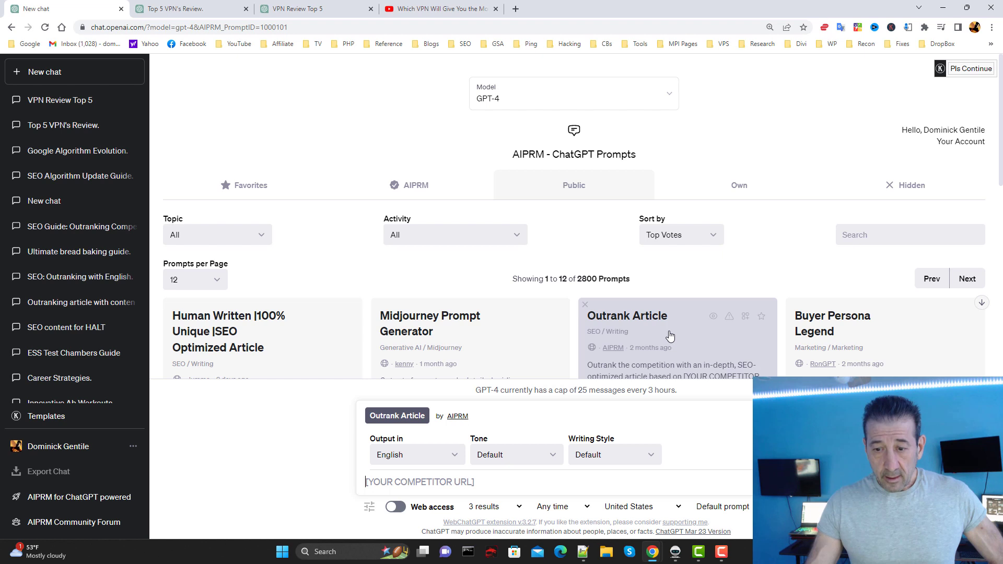
{"action": "right_click", "coordinate": [421, 481]}
{"action": "left_click", "coordinate": [476, 372]}
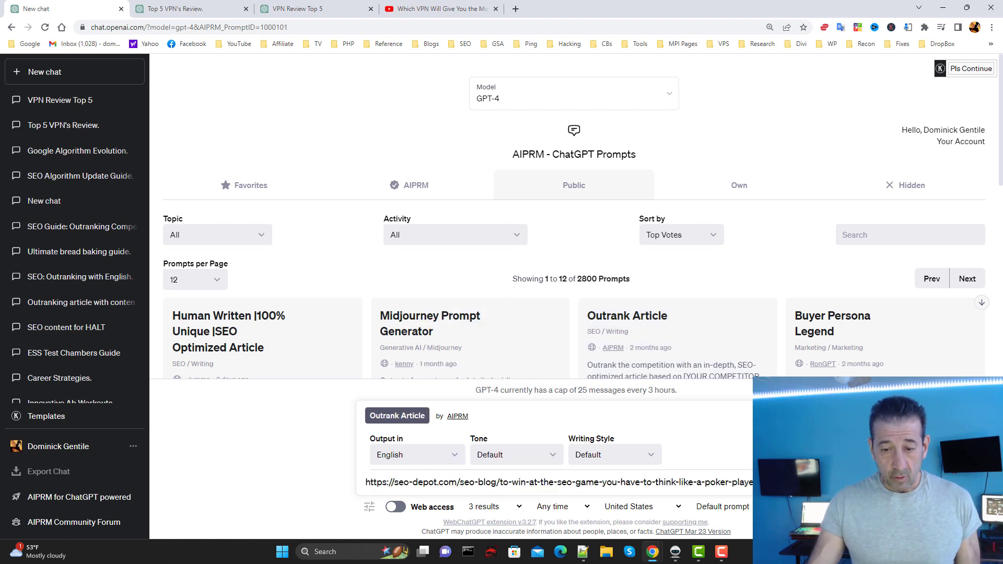
{"action": "key", "text": "Return"}
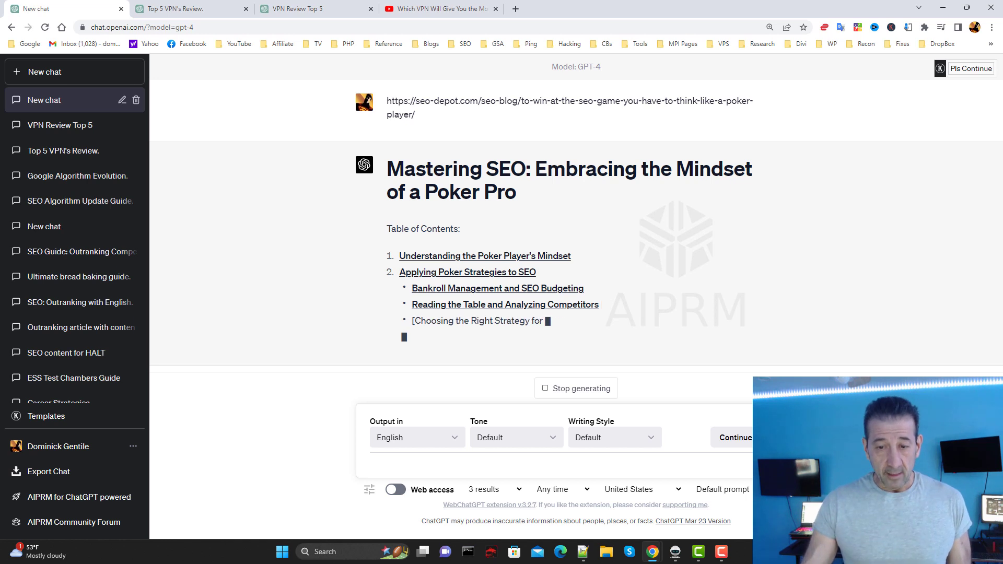
Examine the generated article's title and table of contents, and return to Money Robot.
{"action": "left_click_drag", "start_coordinate": [527, 197], "coordinate": [388, 163]}
{"action": "left_click", "coordinate": [548, 204]}
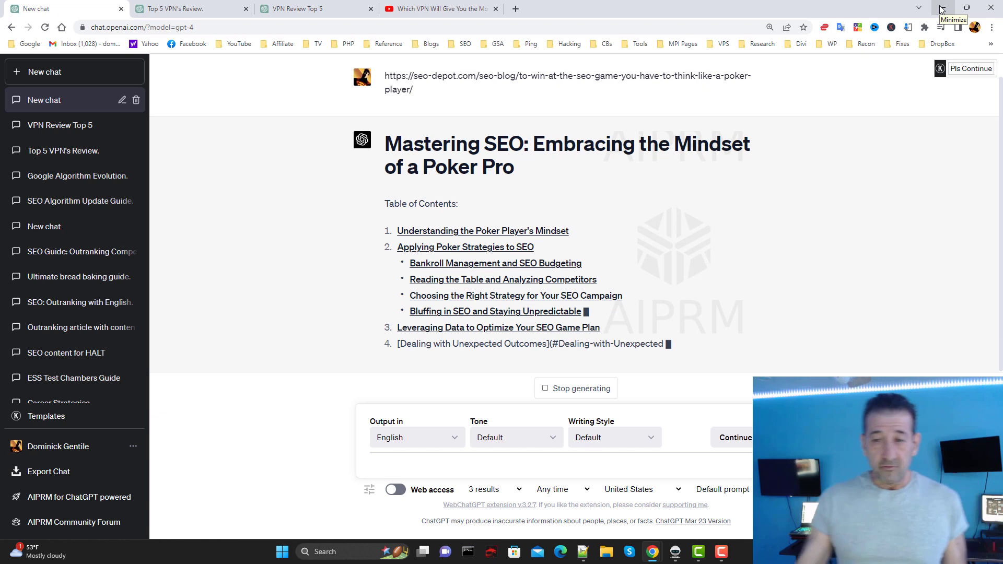
{"action": "left_click", "coordinate": [942, 10]}
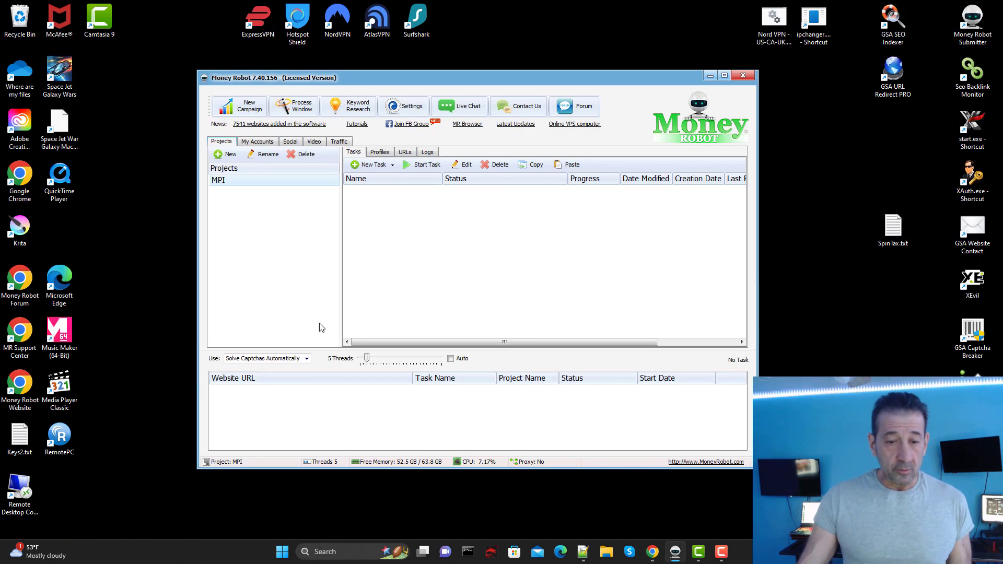
Create a new SEO campaign in Money Robot and paste the seo-depot.com poker-player article URL as its money site URL.
{"action": "left_click", "coordinate": [243, 111]}
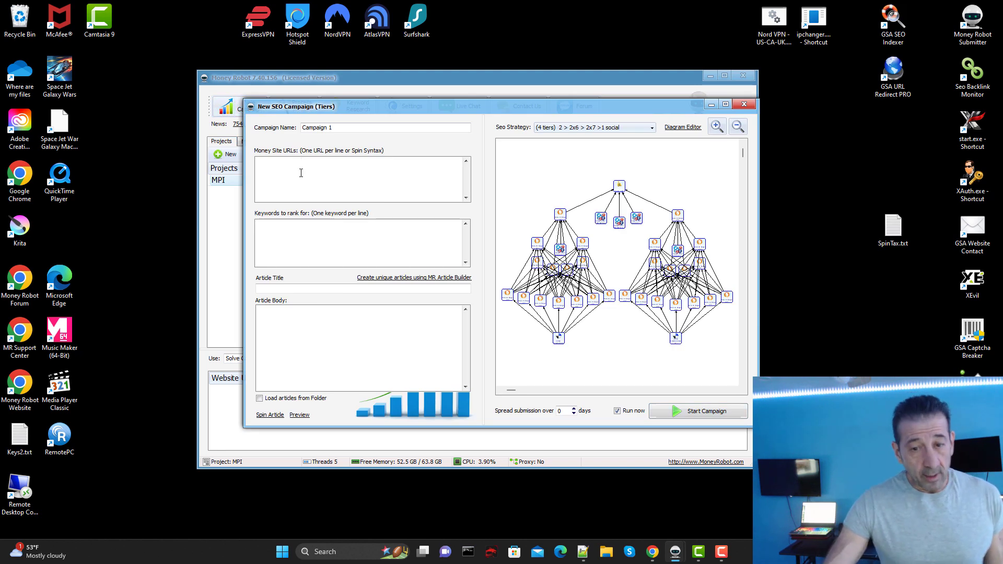
{"action": "right_click", "coordinate": [302, 162]}
{"action": "left_click", "coordinate": [323, 203]}
{"action": "key", "text": "Home"}
{"action": "triple_click", "coordinate": [324, 163]}
{"action": "left_click", "coordinate": [306, 187]}
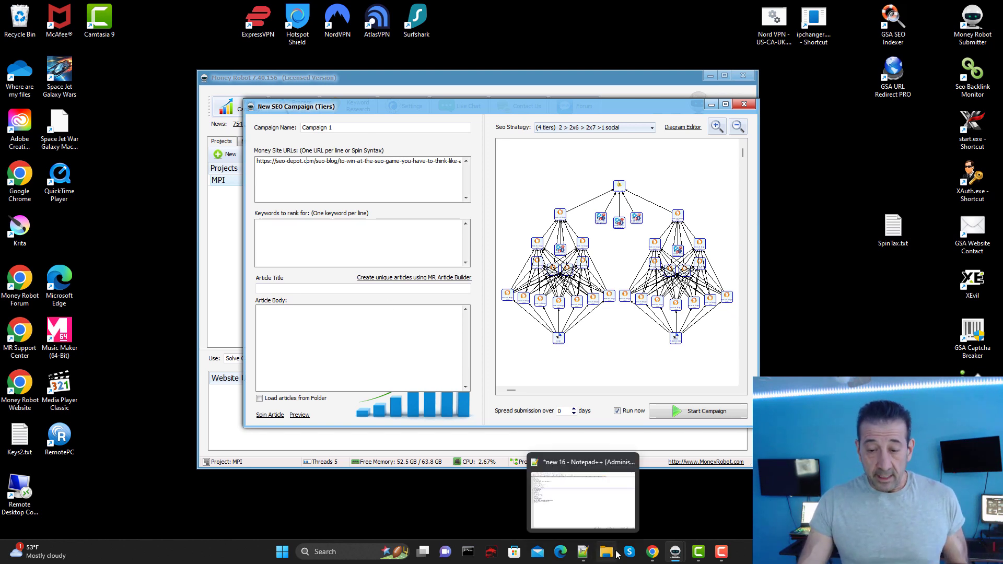
View the seo-depot.com poker-player article in Chrome and return to the new campaign in Money Robot.
{"action": "left_click", "coordinate": [652, 554]}
{"action": "left_click", "coordinate": [815, 491]}
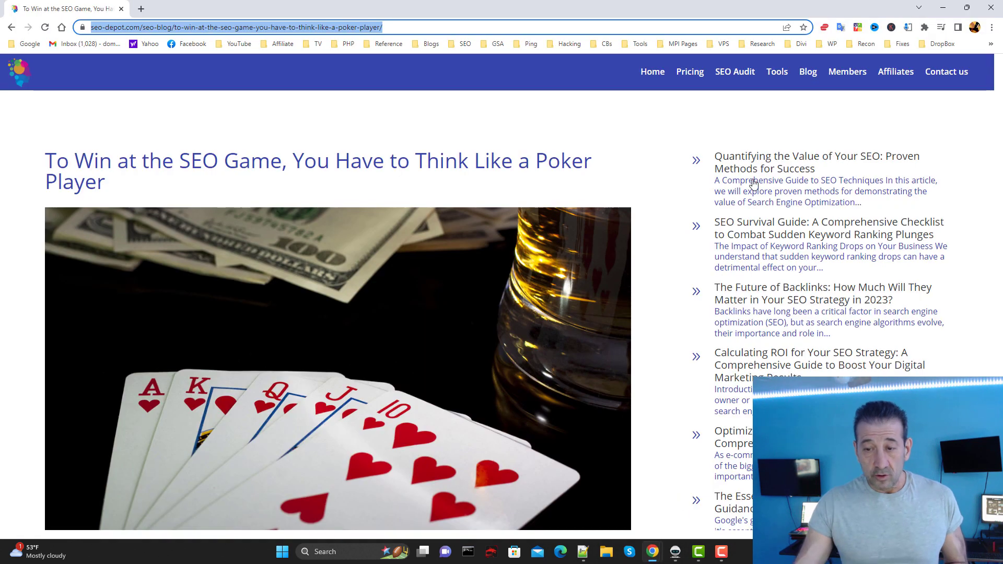
{"action": "scroll", "coordinate": [770, 161], "scroll_direction": "down", "scroll_amount": 1}
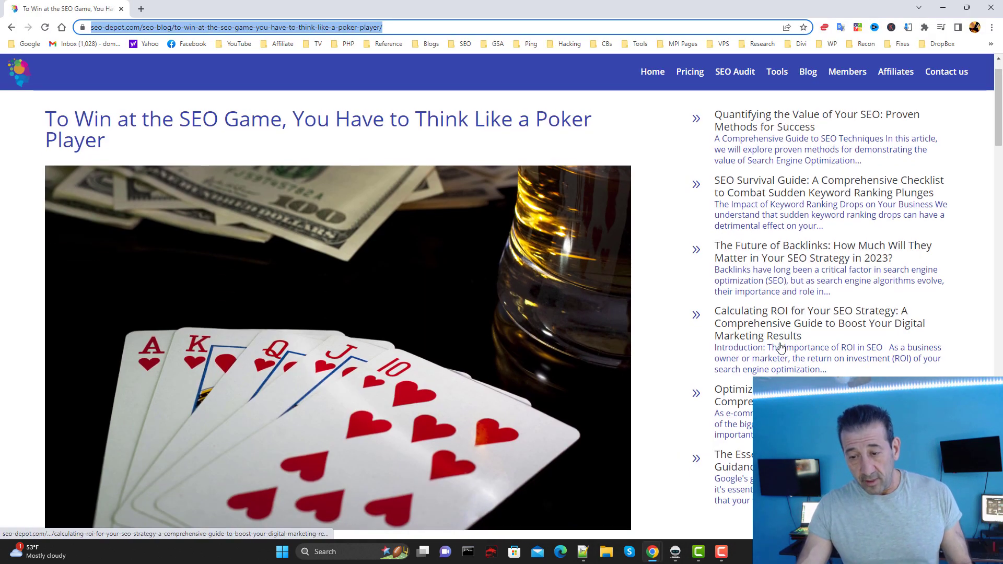
{"action": "scroll", "coordinate": [775, 366], "scroll_direction": "up", "scroll_amount": 1}
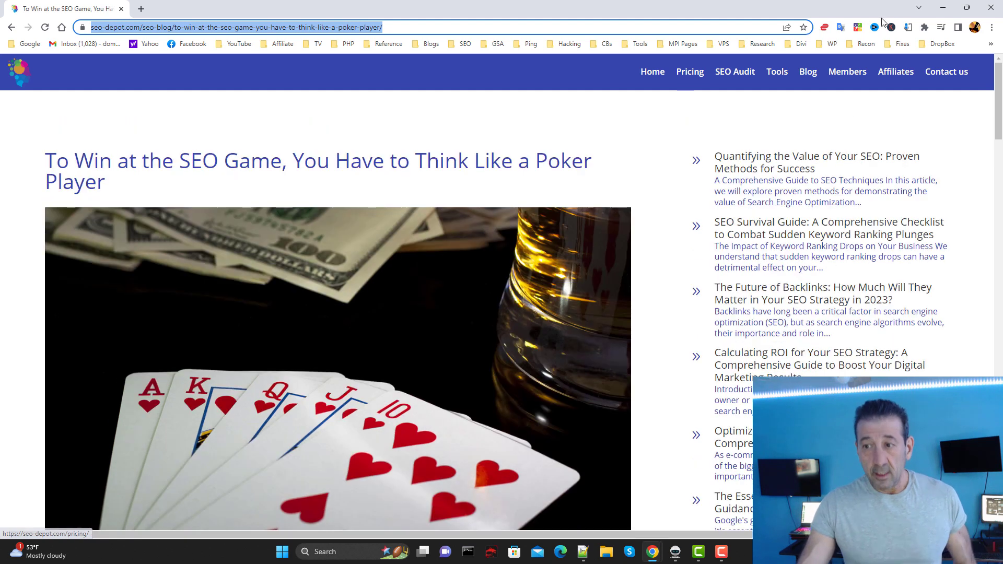
{"action": "left_click", "coordinate": [938, 7]}
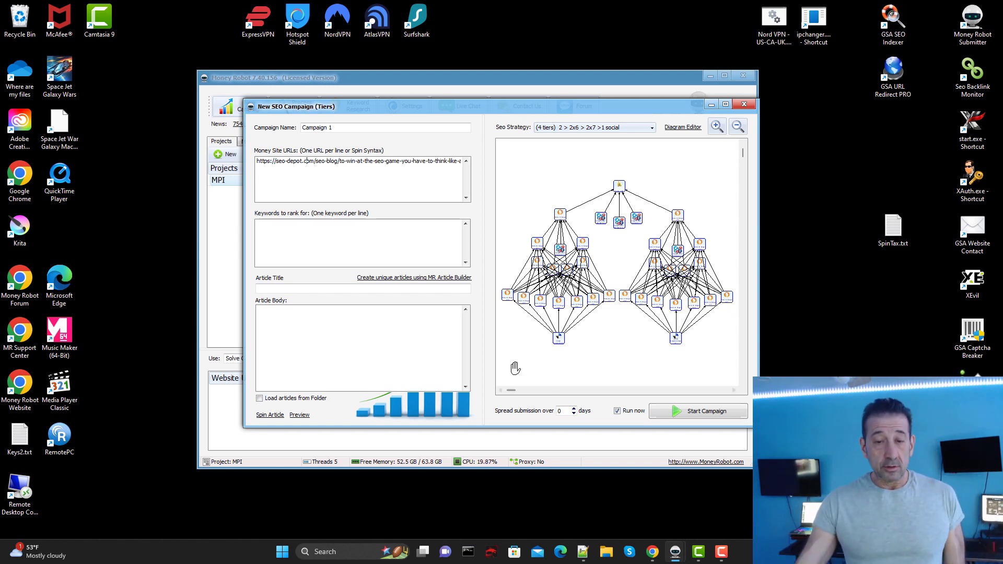
Check the progress of the ChatGPT article generation and return to the Money Robot campaign.
{"action": "left_click", "coordinate": [652, 553]}
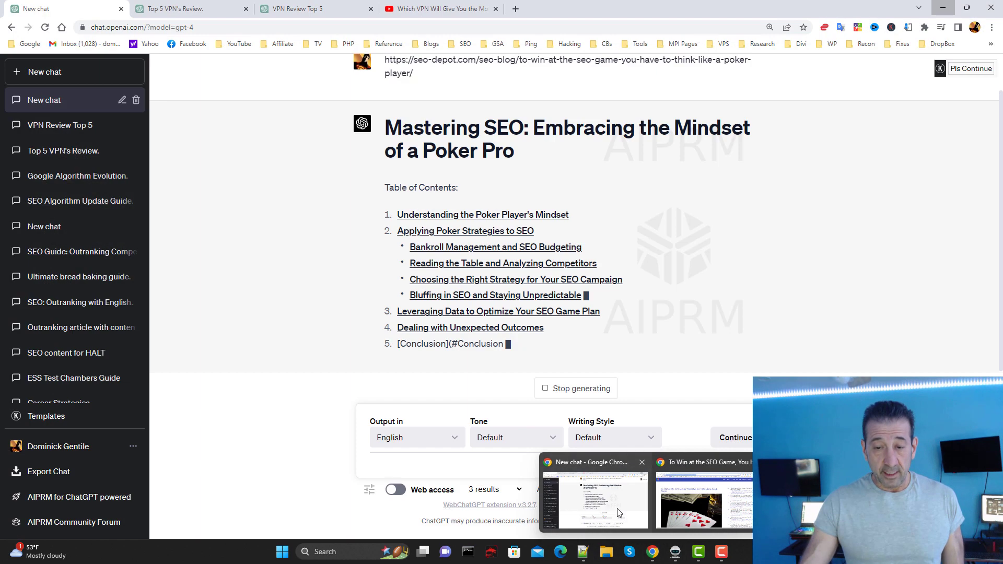
{"action": "left_click", "coordinate": [595, 501]}
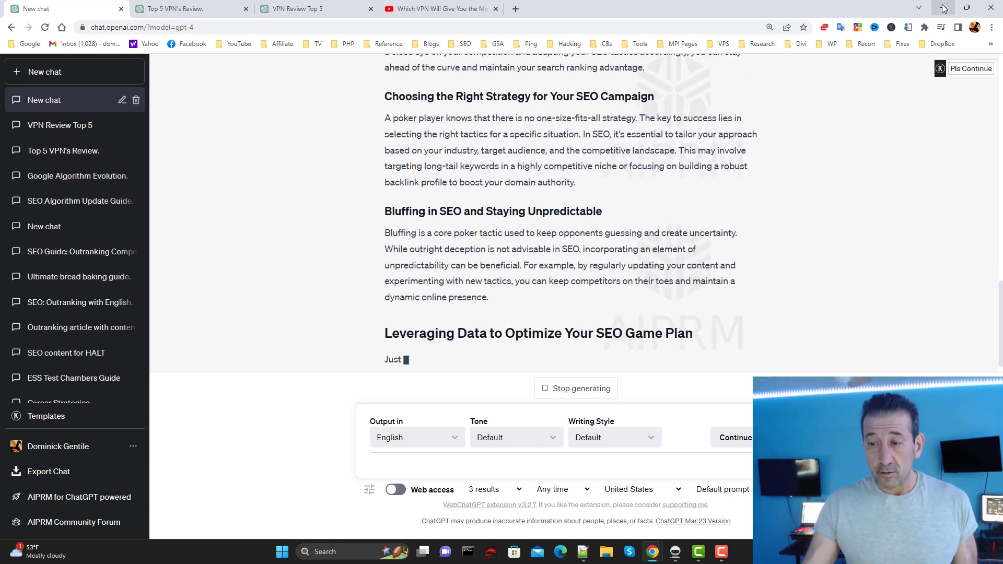
{"action": "left_click", "coordinate": [944, 8]}
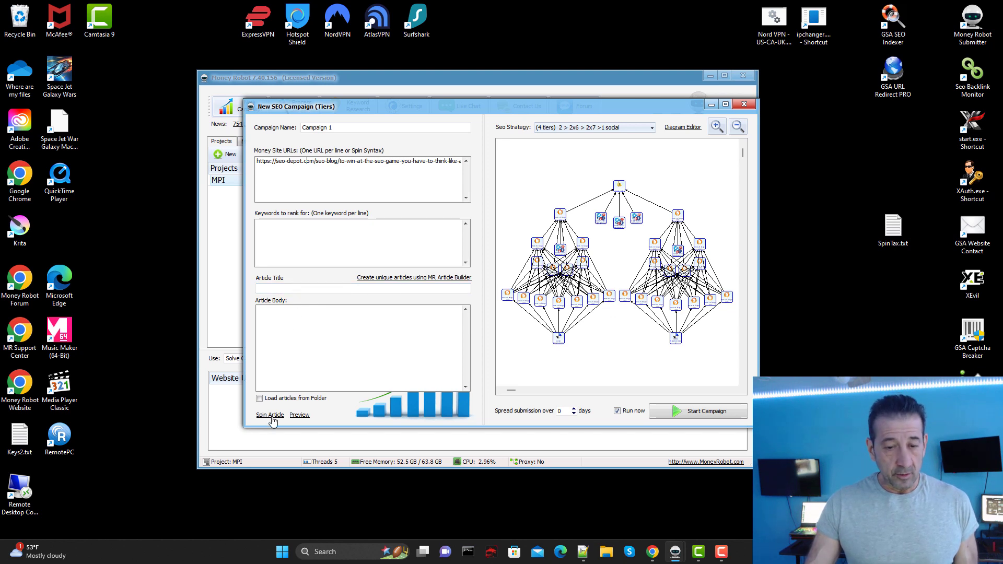
{"action": "left_click", "coordinate": [260, 399]}
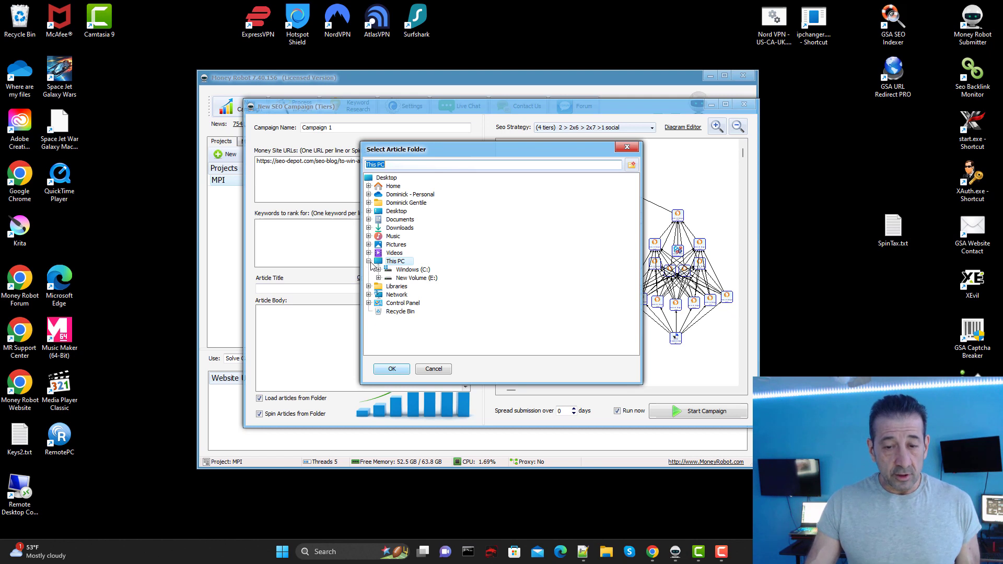
{"action": "left_click", "coordinate": [369, 262]}
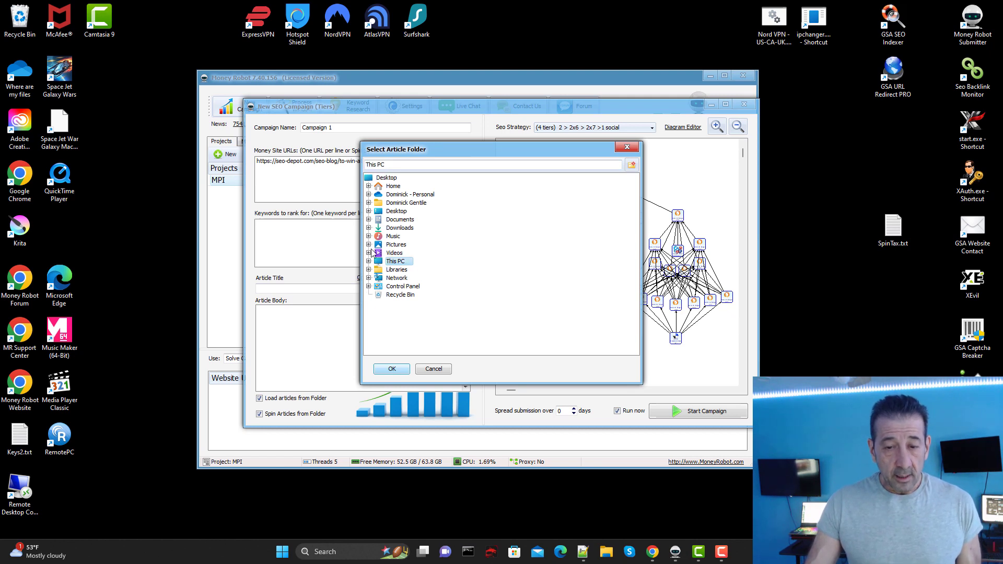
{"action": "left_click", "coordinate": [627, 149]}
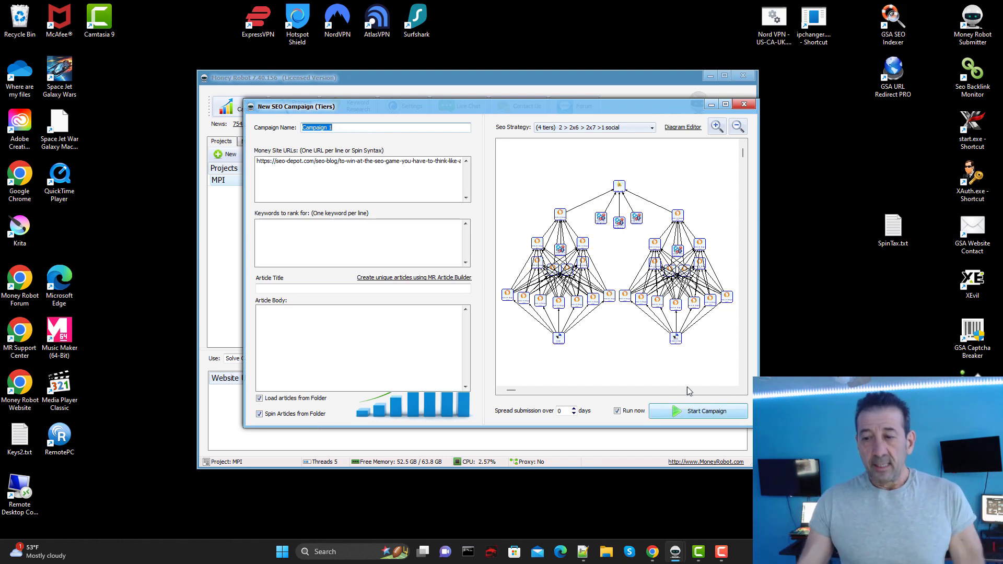
Open SpinTax.txt from the desktop and examine its HTML link line with spin syntax.
{"action": "left_click", "coordinate": [893, 234]}
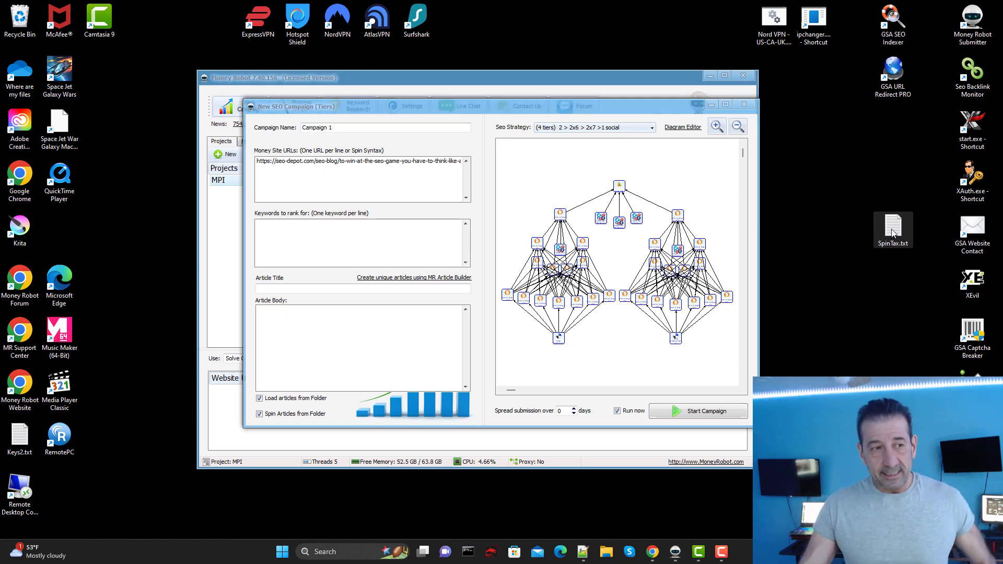
{"action": "double_click", "coordinate": [893, 234]}
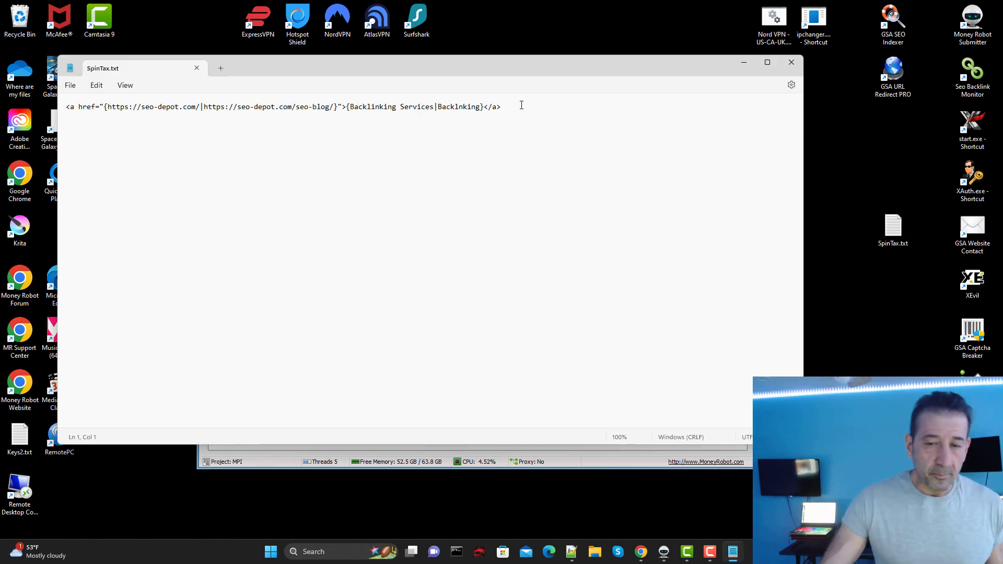
{"action": "left_click_drag", "start_coordinate": [308, 70], "coordinate": [397, 109]}
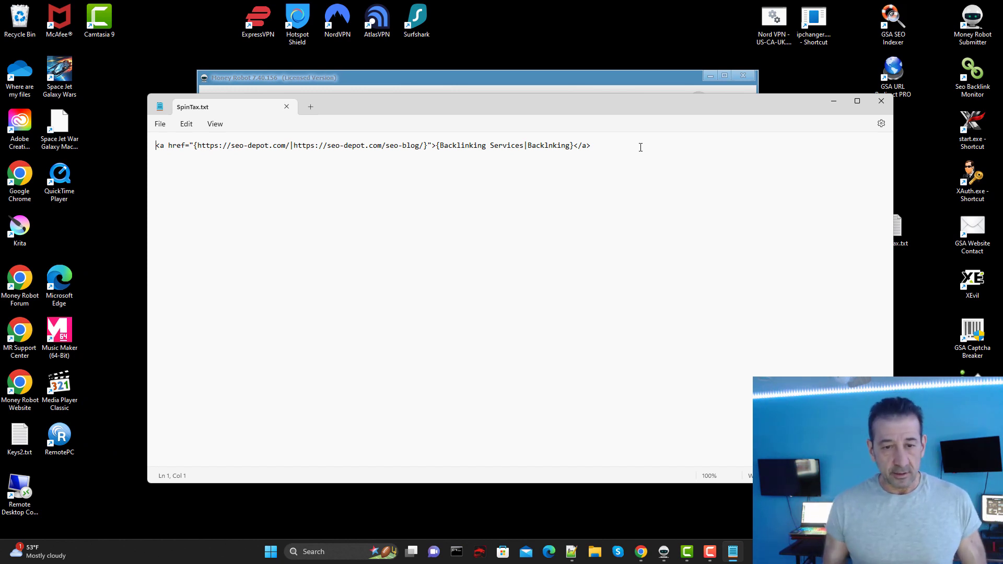
{"action": "left_click_drag", "start_coordinate": [602, 144], "coordinate": [155, 146]}
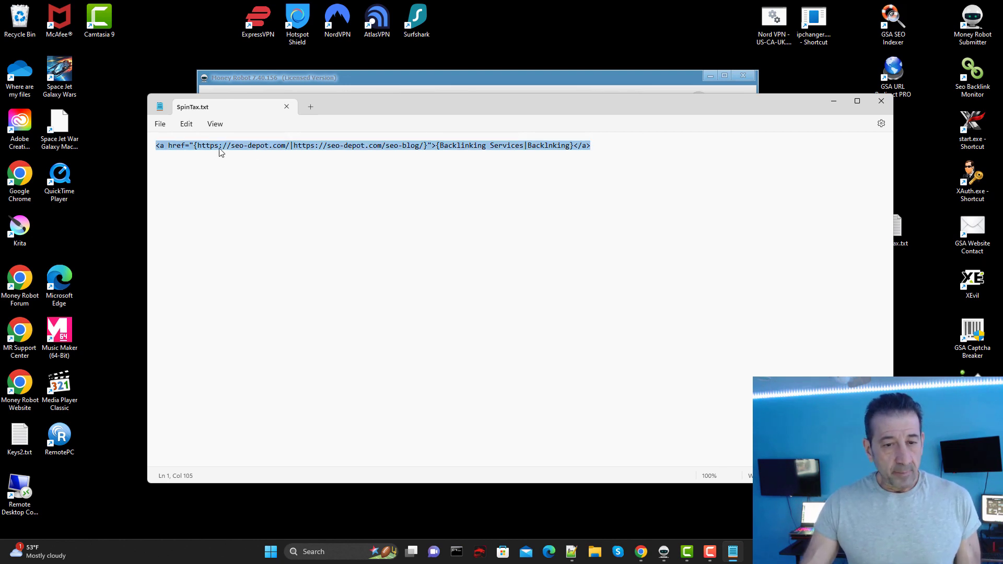
{"action": "left_click", "coordinate": [635, 151]}
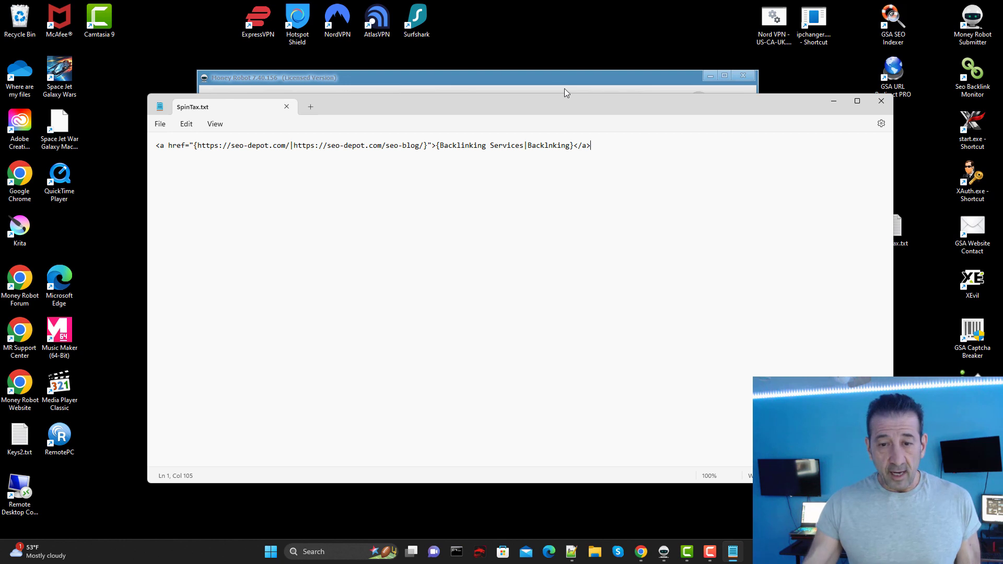
Switch to Money Robot and open a new blank SEO campaign.
{"action": "left_click", "coordinate": [556, 74]}
{"action": "left_click", "coordinate": [259, 109]}
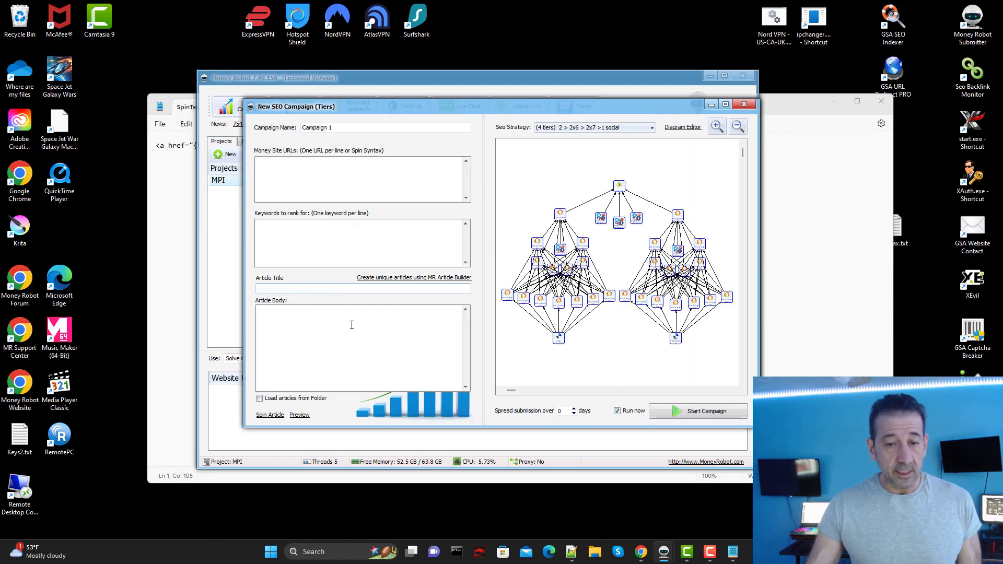
{"action": "left_click", "coordinate": [312, 334]}
{"action": "right_click", "coordinate": [306, 320]}
{"action": "left_click", "coordinate": [335, 356]}
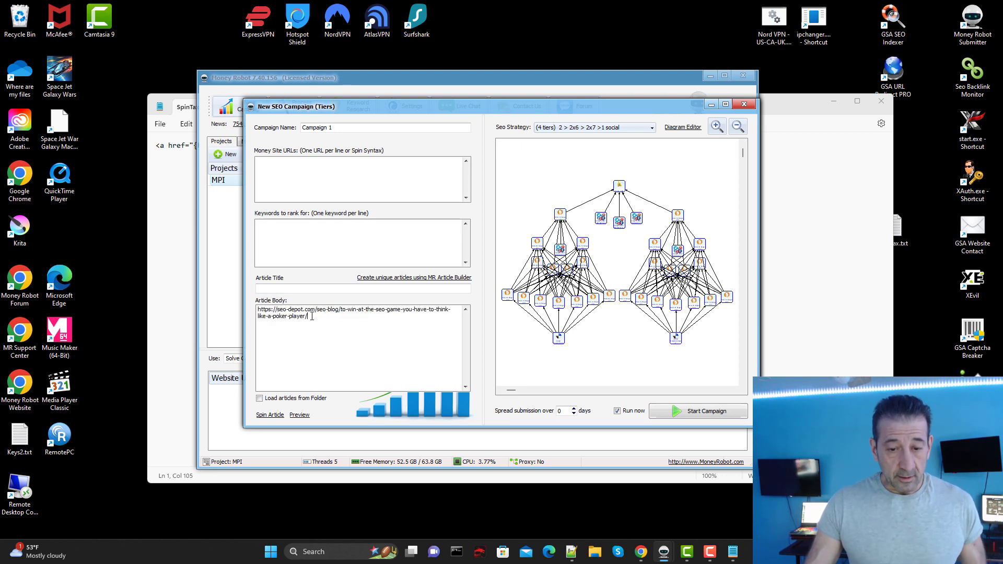
{"action": "key", "text": "ctrl+a"}
{"action": "key", "text": "Delete"}
Copy the whole HTML link line from SpinTax.txt into the campaign's Article Body and preview the spun result.
{"action": "key", "text": "alt+Tab"}
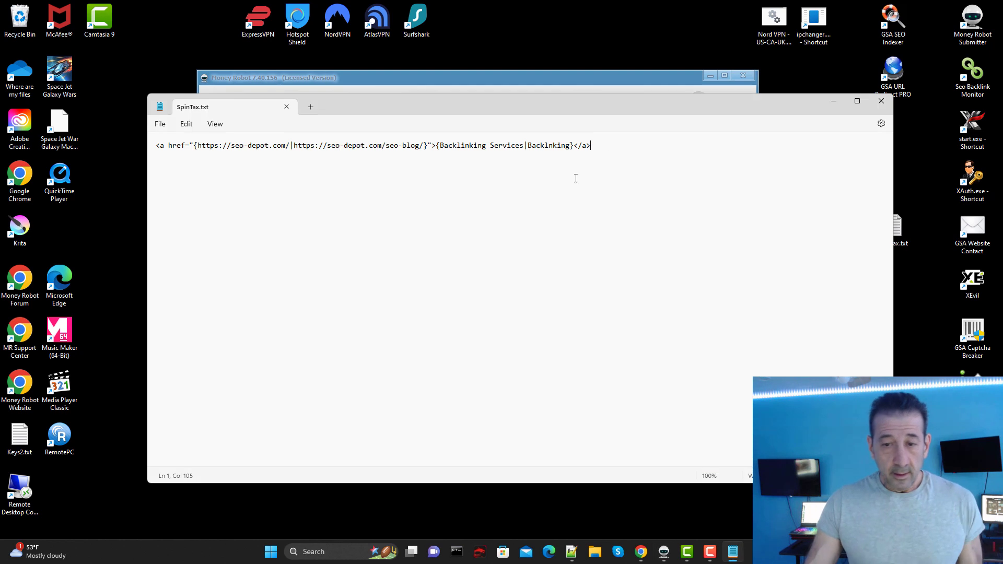
{"action": "left_click_drag", "start_coordinate": [591, 145], "coordinate": [158, 155]}
{"action": "left_click", "coordinate": [338, 181]}
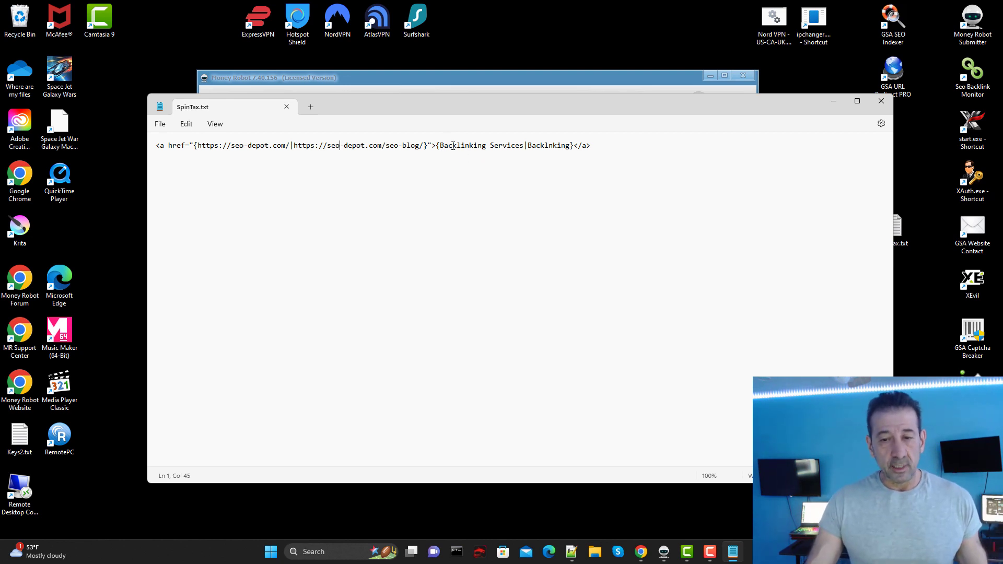
{"action": "left_click_drag", "start_coordinate": [442, 146], "coordinate": [154, 146]}
{"action": "right_click", "coordinate": [256, 147]}
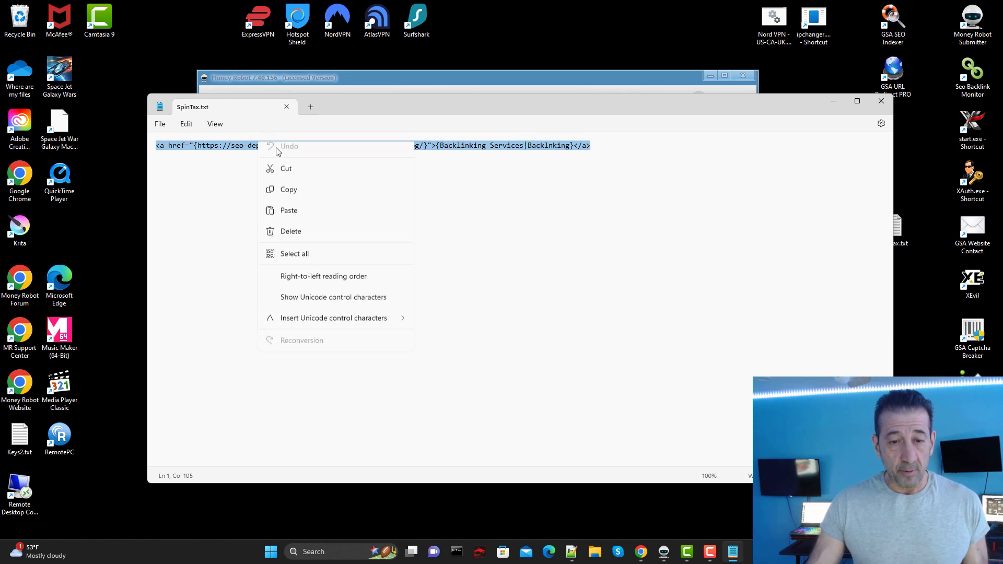
{"action": "left_click", "coordinate": [285, 200]}
{"action": "left_click", "coordinate": [834, 101]}
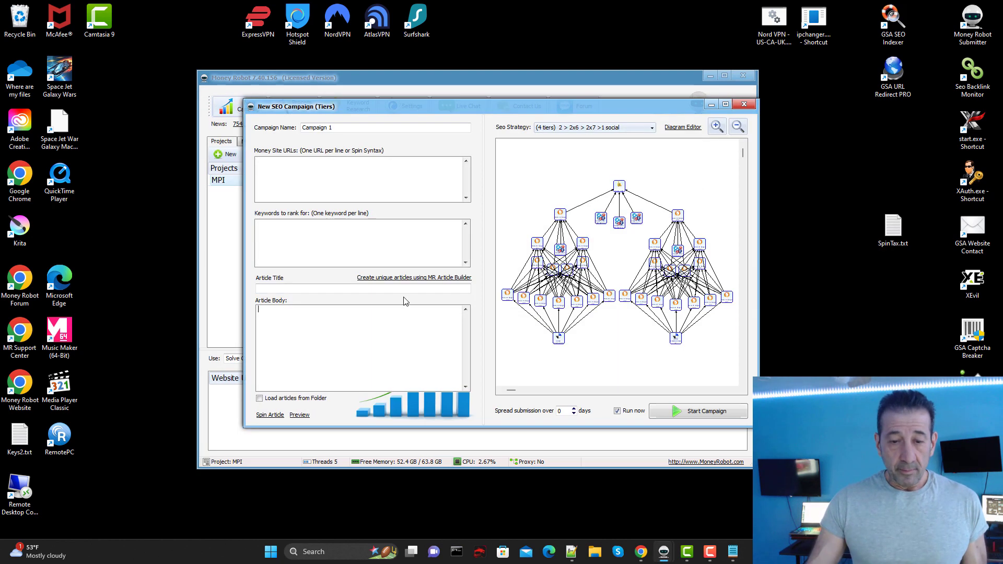
{"action": "right_click", "coordinate": [316, 323]}
{"action": "left_click", "coordinate": [340, 362]}
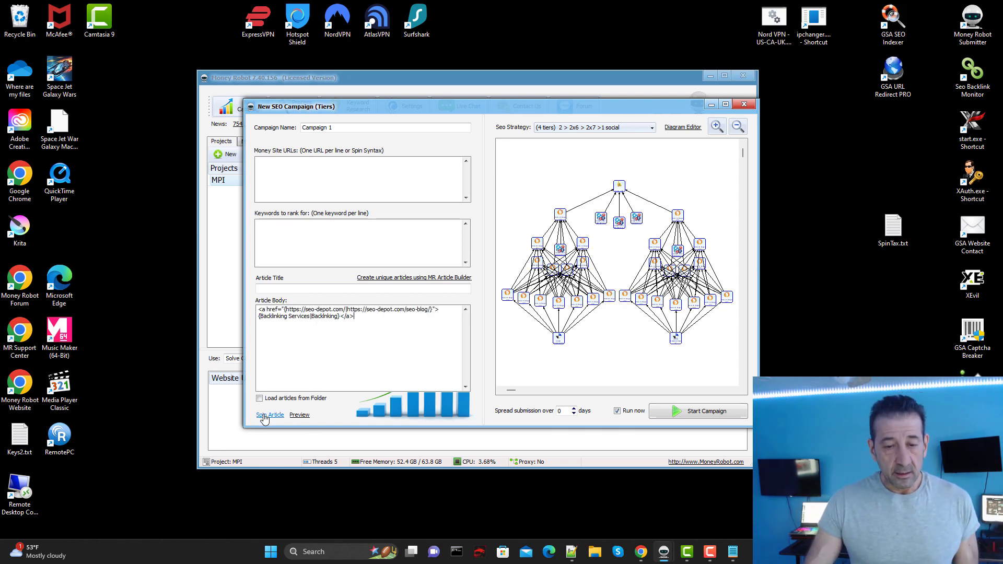
{"action": "left_click", "coordinate": [295, 415]}
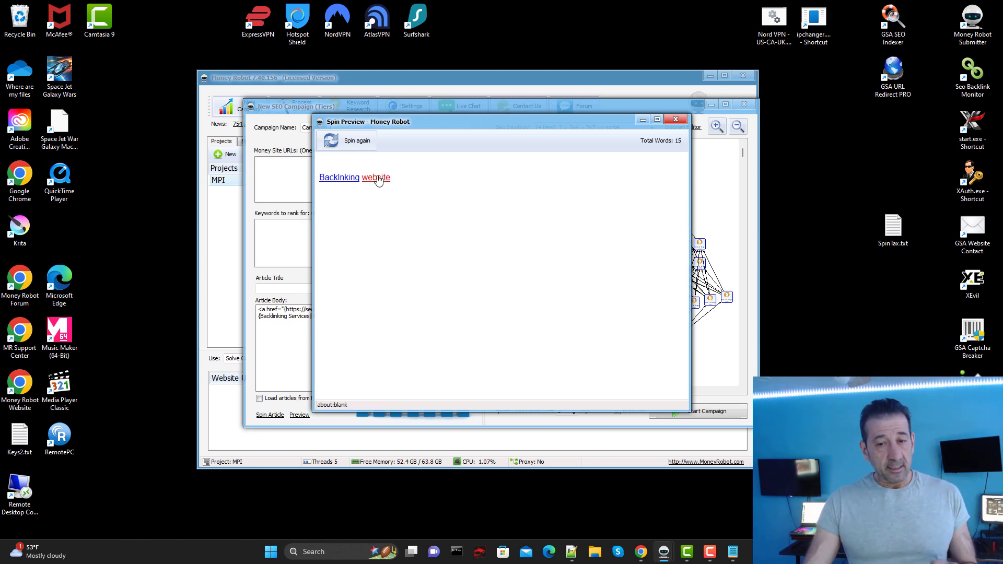
{"action": "left_click", "coordinate": [676, 120]}
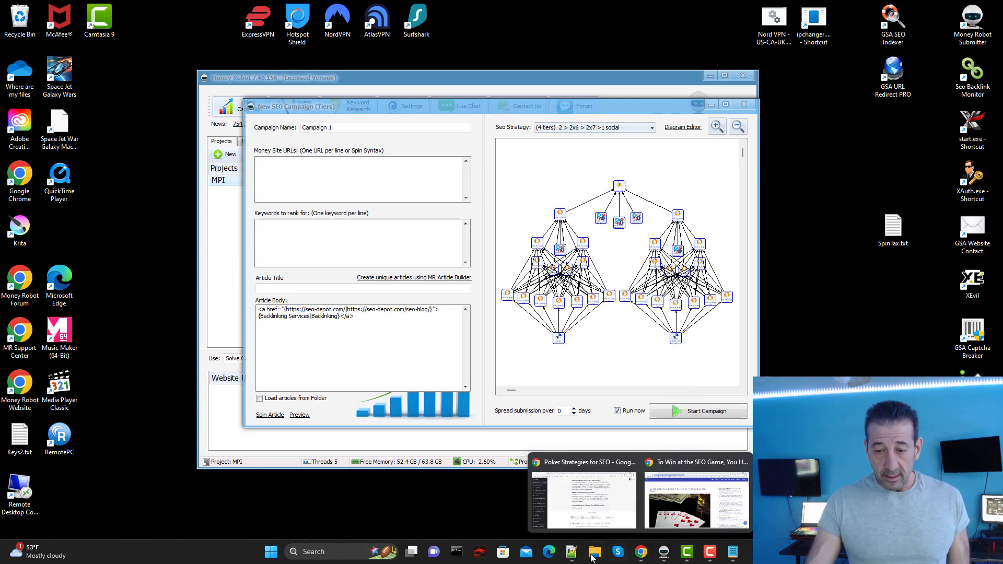
Copy the seo-depot.com poker-player article URL from Chrome and paste it as the campaign's money site URL.
{"action": "left_click", "coordinate": [595, 496]}
{"action": "left_click", "coordinate": [345, 27]}
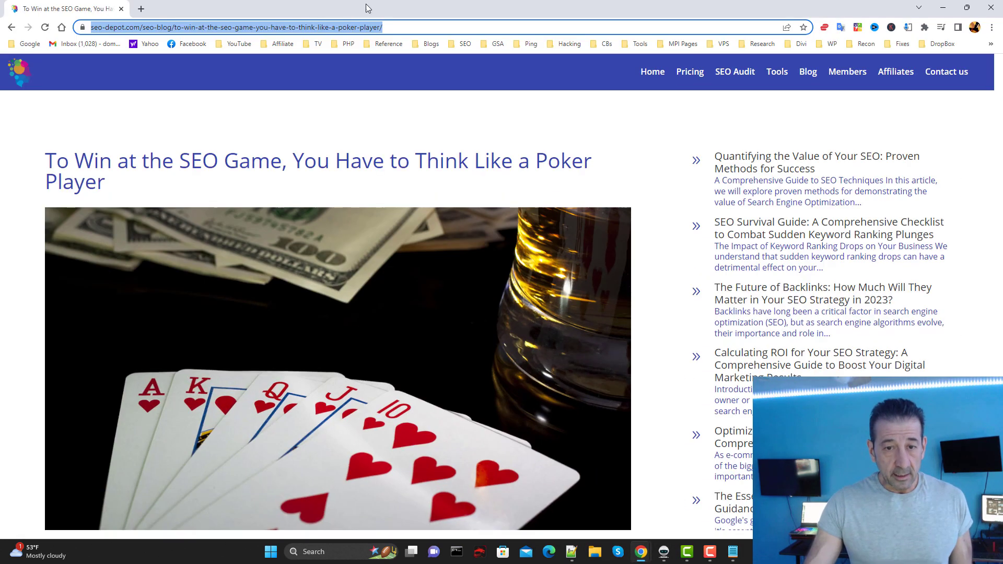
{"action": "right_click", "coordinate": [343, 26]}
{"action": "left_click", "coordinate": [369, 99]}
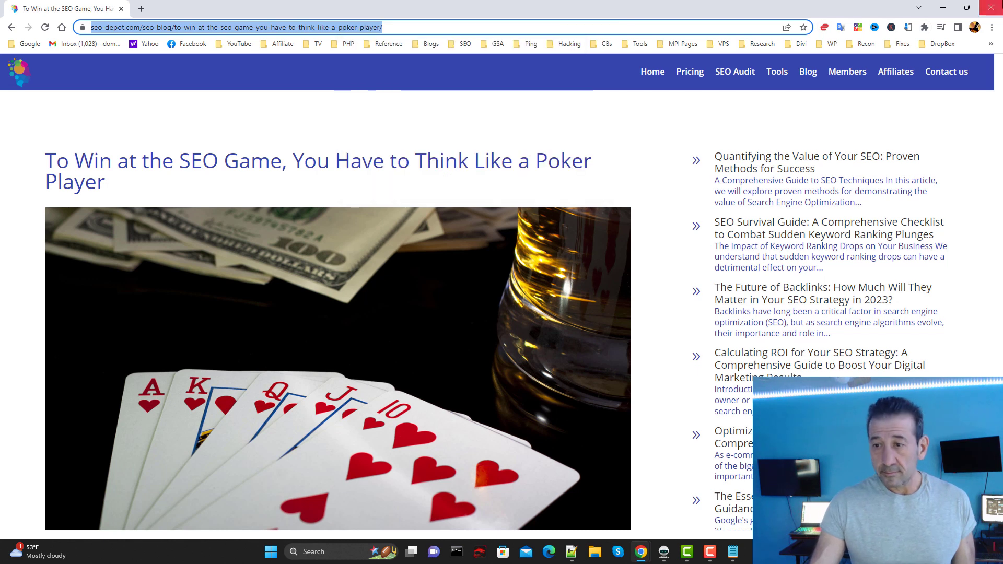
{"action": "left_click", "coordinate": [944, 8]}
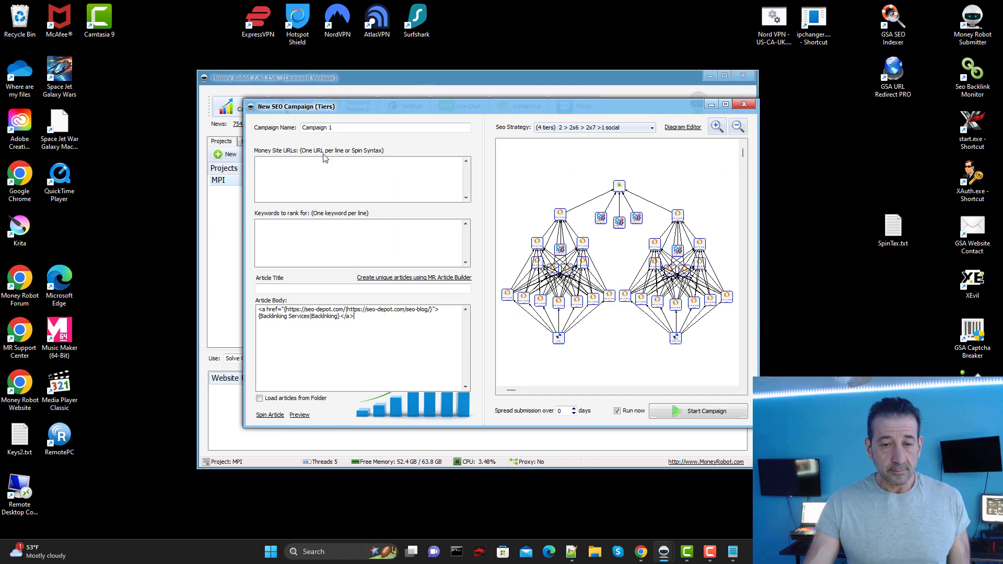
{"action": "right_click", "coordinate": [296, 161]}
{"action": "left_click", "coordinate": [319, 200]}
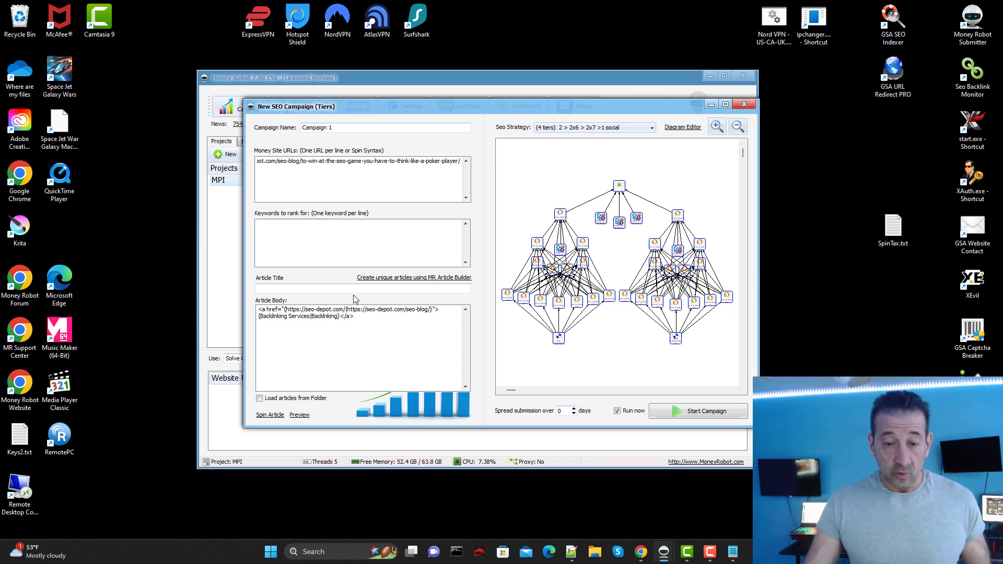
Preview the Article Body and respin it several times to compare the anchor texts and link targets.
{"action": "left_click", "coordinate": [298, 415]}
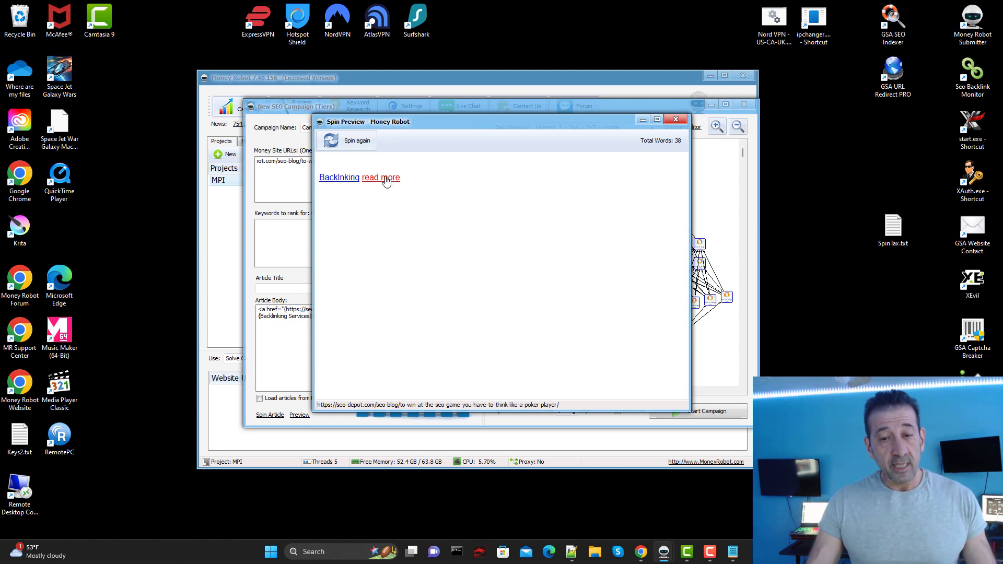
{"action": "left_click", "coordinate": [356, 142]}
{"action": "left_click", "coordinate": [356, 142]}
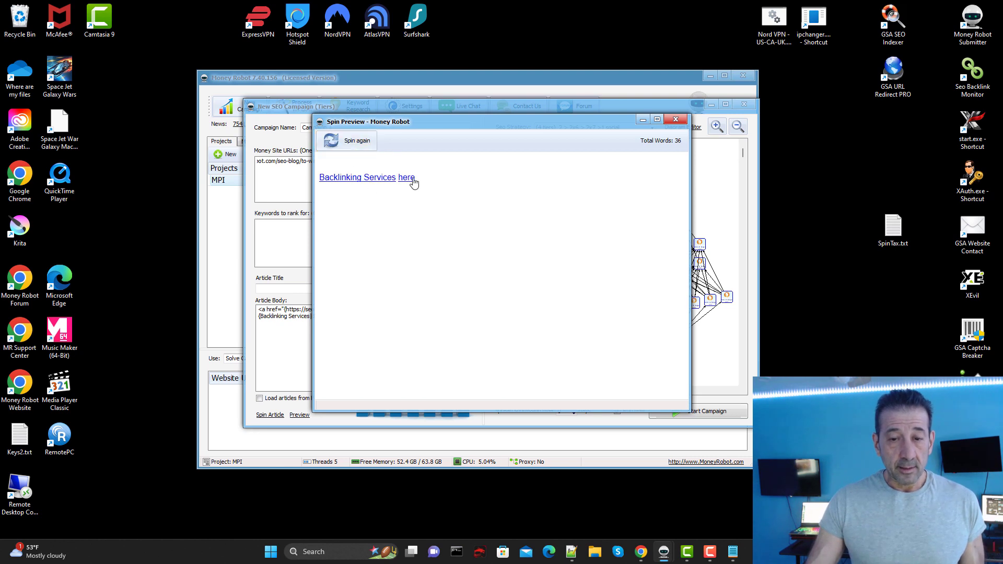
{"action": "left_click", "coordinate": [367, 148]}
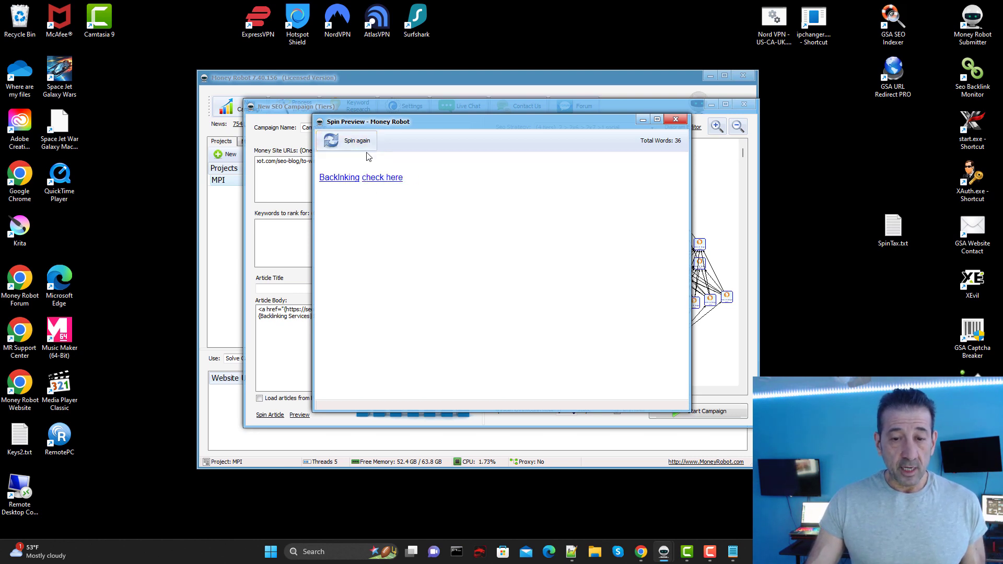
{"action": "left_click", "coordinate": [363, 143]}
{"action": "left_click", "coordinate": [358, 140]}
{"action": "left_click", "coordinate": [358, 143]}
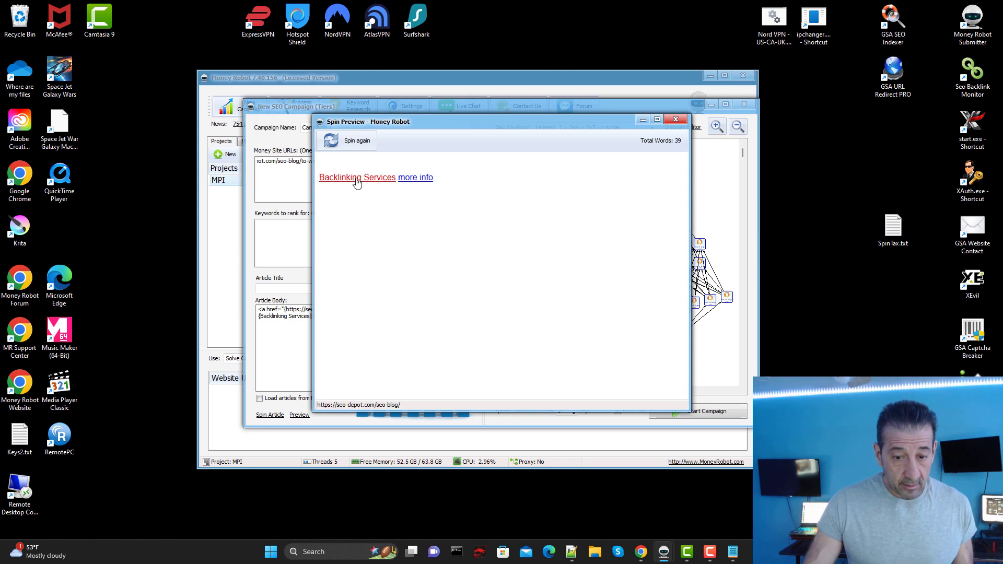
{"action": "left_click", "coordinate": [348, 141]}
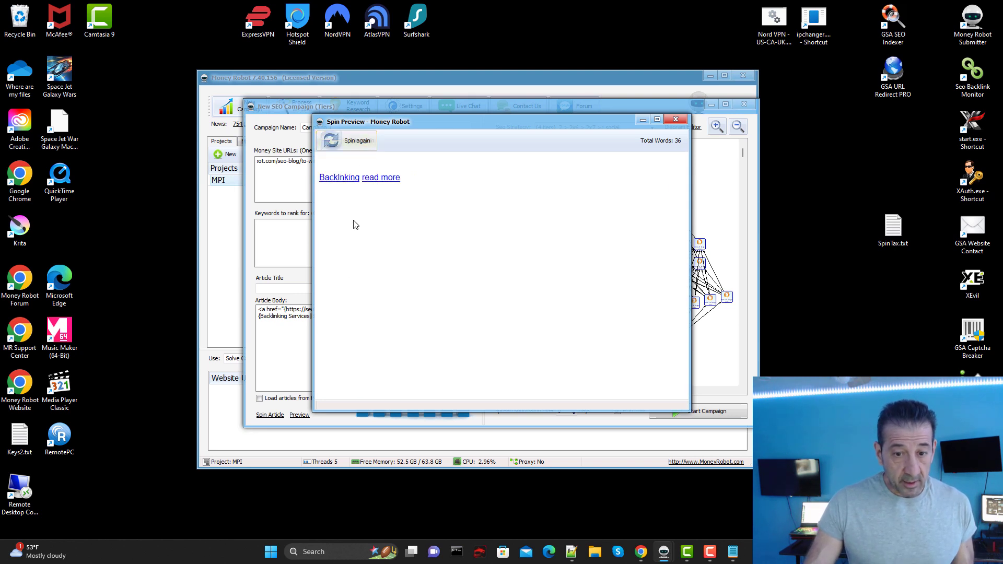
{"action": "left_click", "coordinate": [347, 141]}
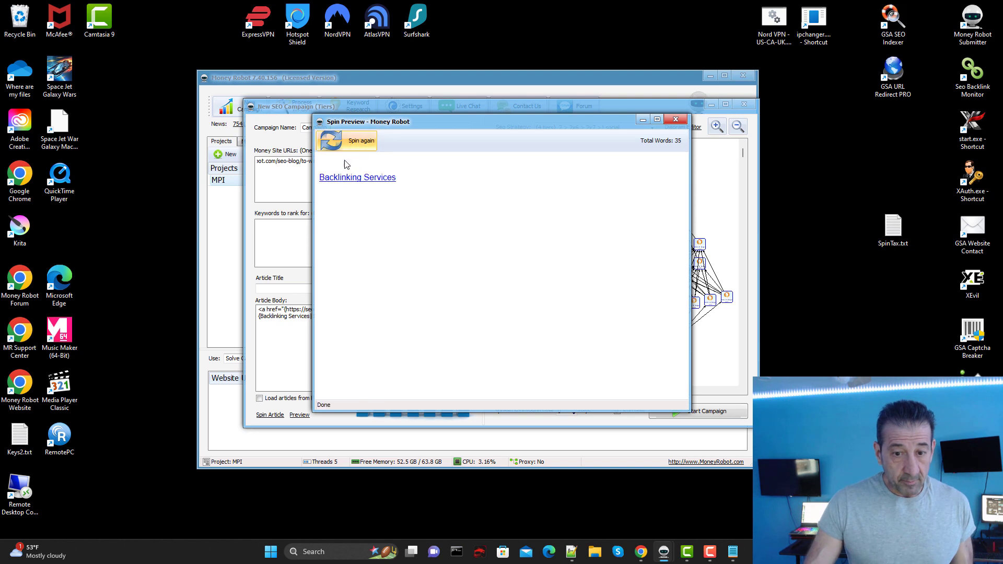
{"action": "left_click", "coordinate": [350, 141]}
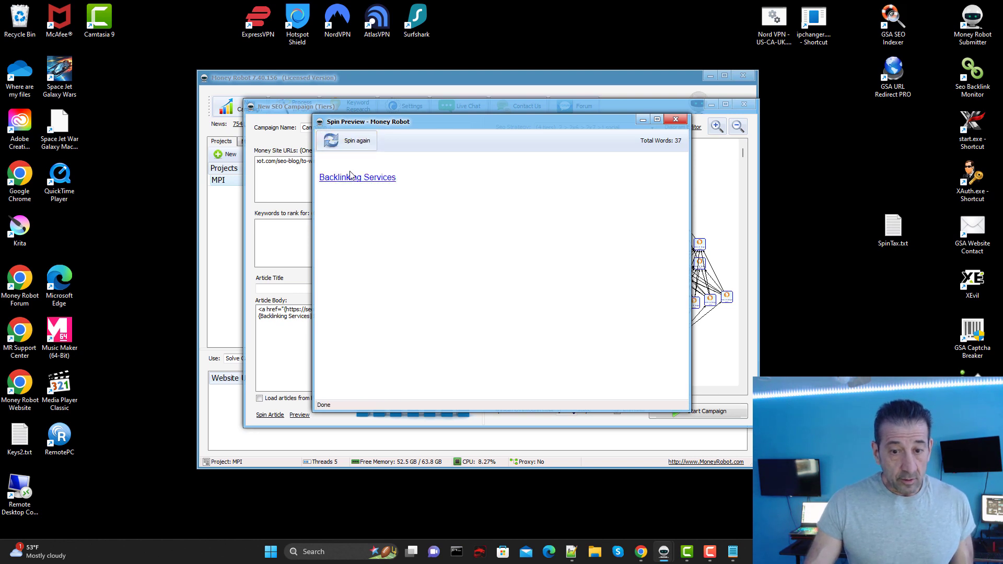
Close the spin preview, discard the current campaign without starting it, and open a new blank SEO campaign.
{"action": "left_click", "coordinate": [676, 120]}
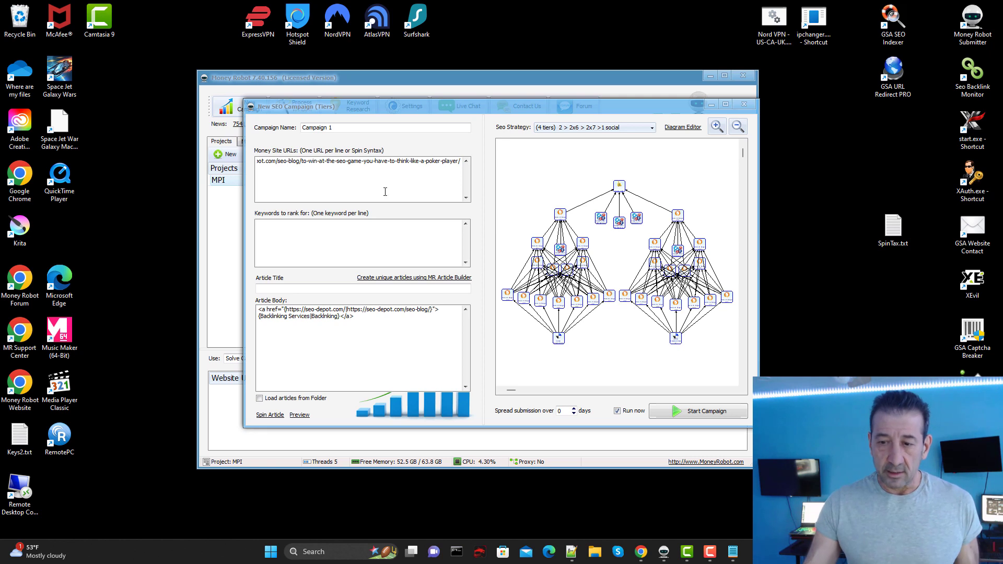
{"action": "left_click", "coordinate": [744, 104]}
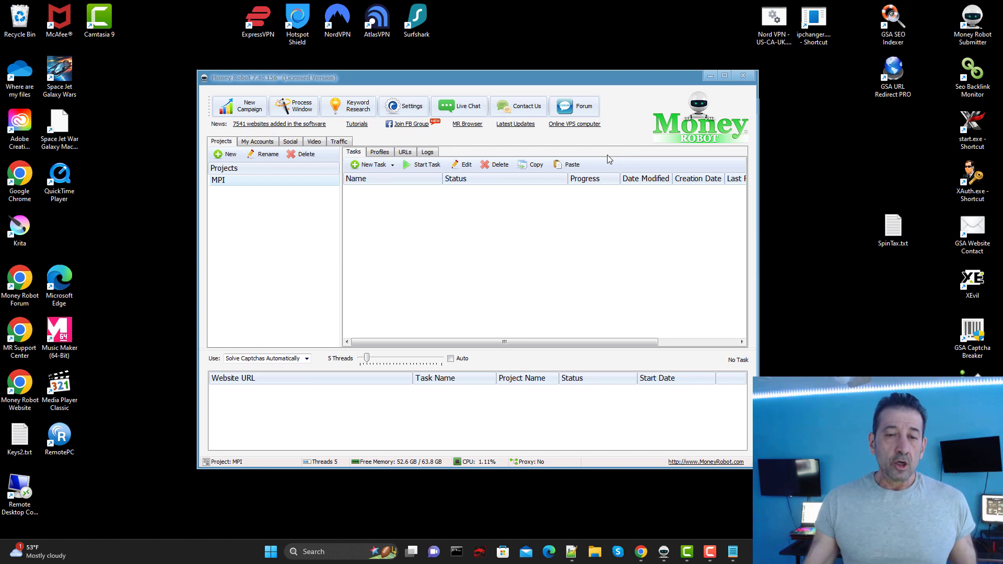
{"action": "right_click", "coordinate": [261, 179]}
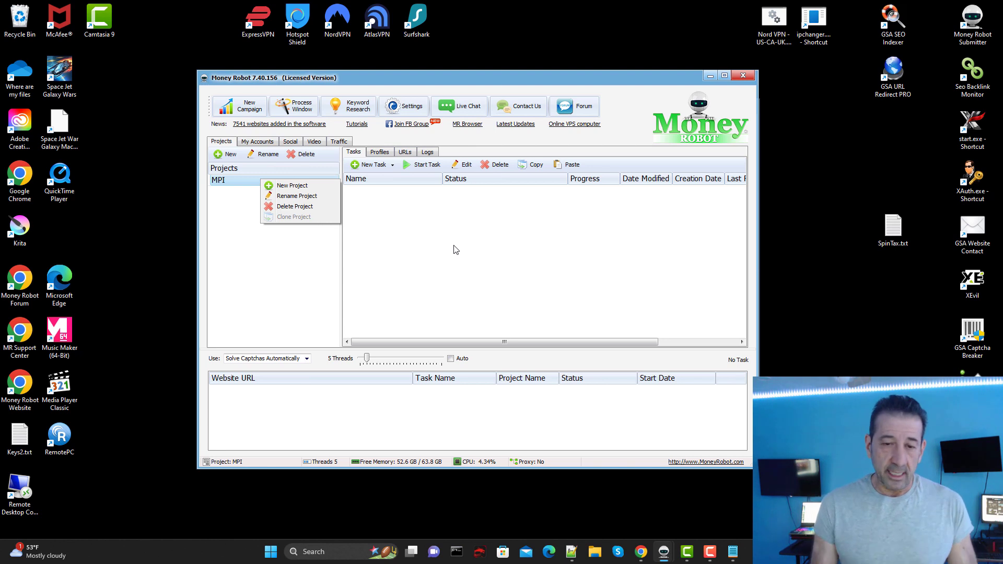
{"action": "left_click", "coordinate": [472, 147]}
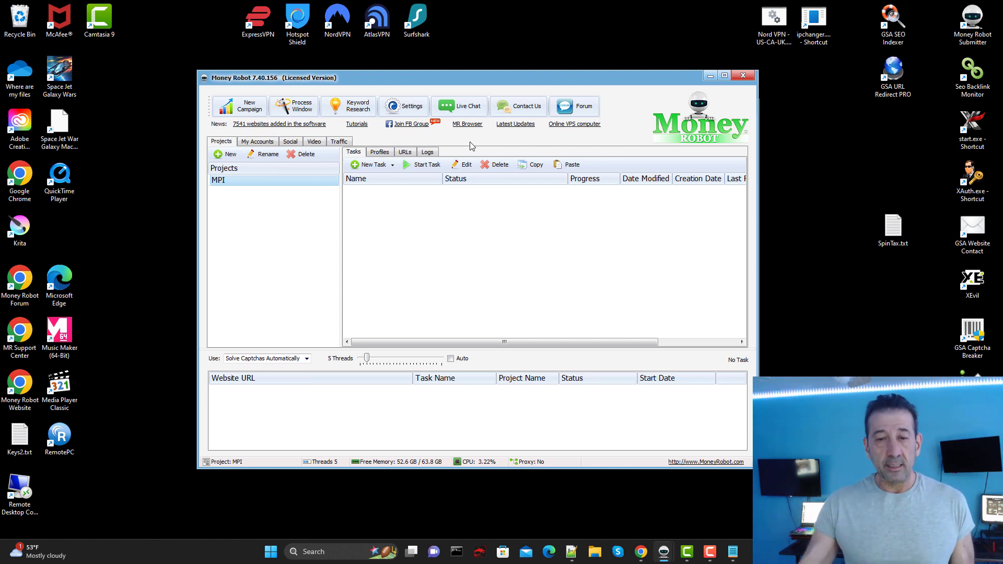
{"action": "left_click", "coordinate": [255, 117]}
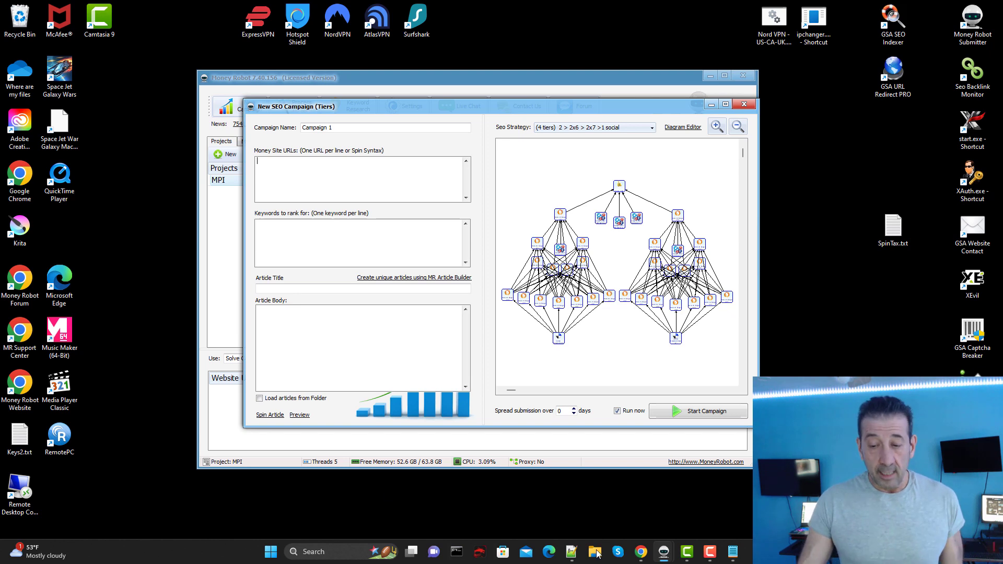
Switch to ChatGPT in Chrome and read through the Poker Strategies for SEO article, including its mindset and budgeting sections.
{"action": "left_click", "coordinate": [641, 552]}
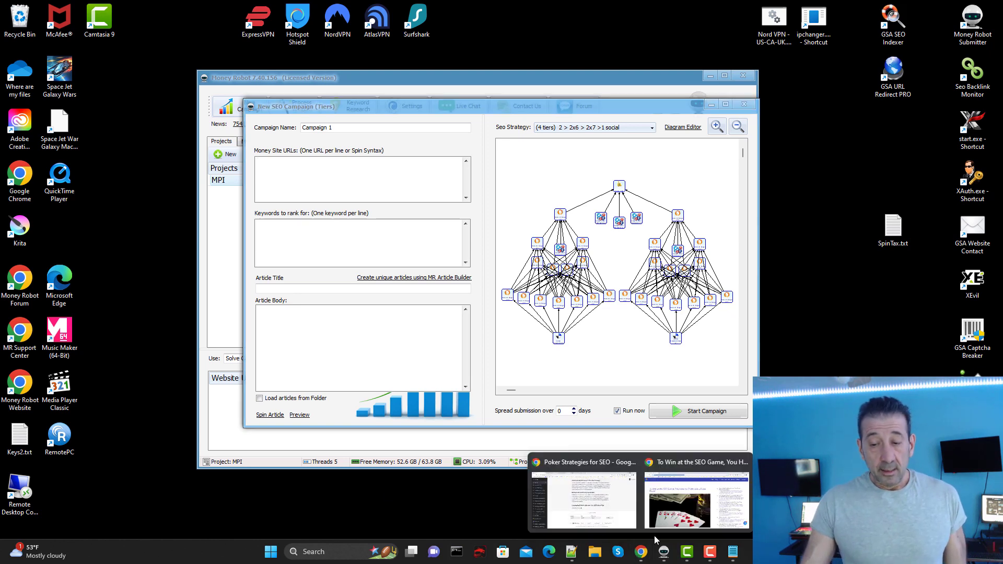
{"action": "left_click", "coordinate": [599, 518]}
{"action": "scroll", "coordinate": [366, 202], "scroll_direction": "up", "scroll_amount": 15}
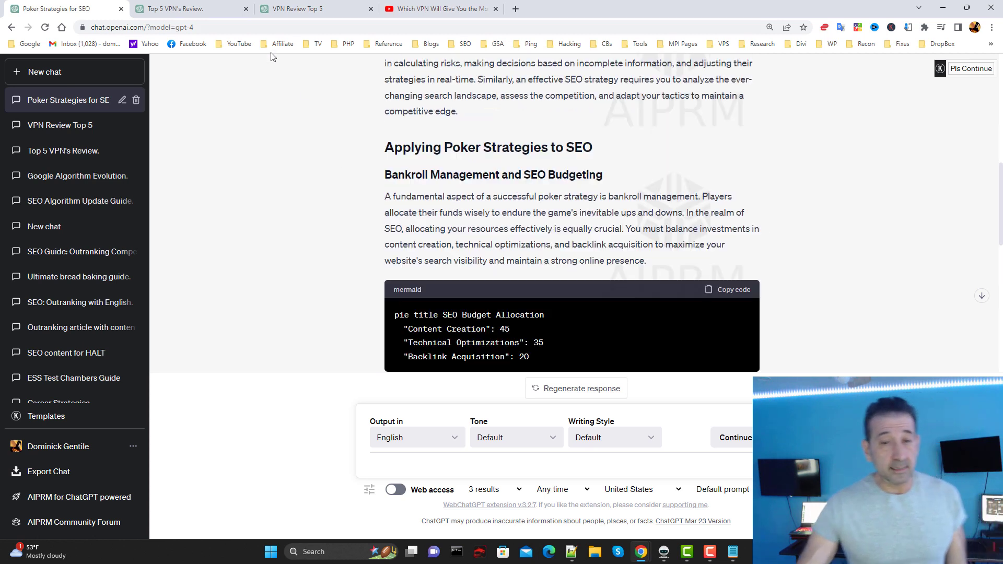
{"action": "scroll", "coordinate": [384, 126], "scroll_direction": "up", "scroll_amount": 3}
{"action": "scroll", "coordinate": [471, 79], "scroll_direction": "down", "scroll_amount": 6}
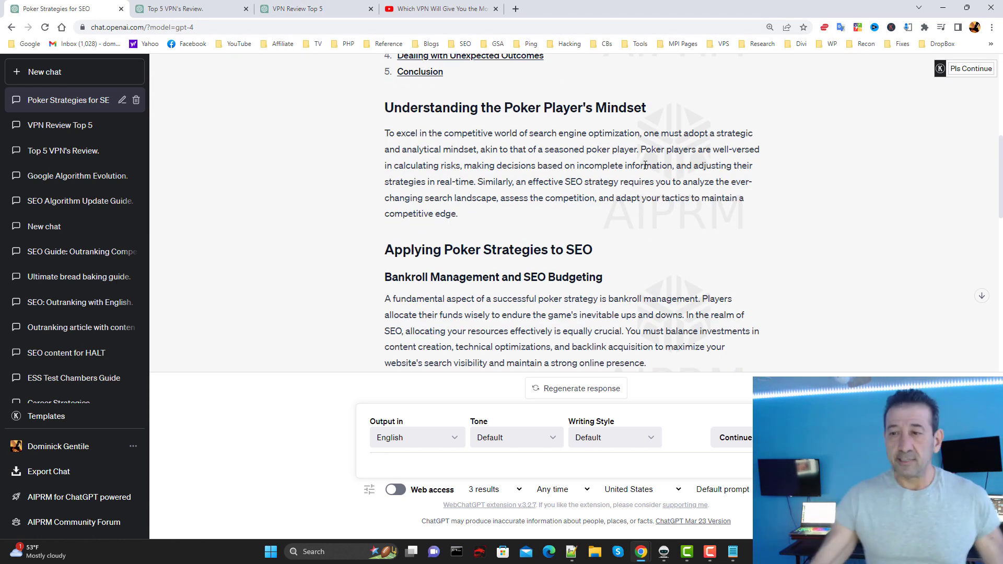
{"action": "left_click", "coordinate": [943, 8]}
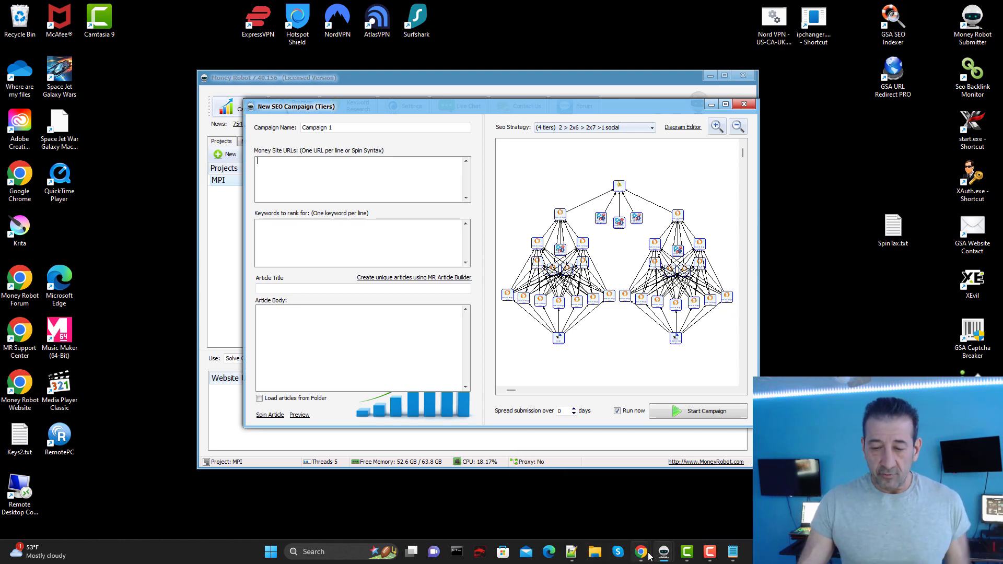
Return to ChatGPT in Chrome and skim the Top 5 VPN's Review and VPN Review Top 5 articles.
{"action": "mouse_move", "coordinate": [647, 558]}
{"action": "left_click", "coordinate": [583, 499]}
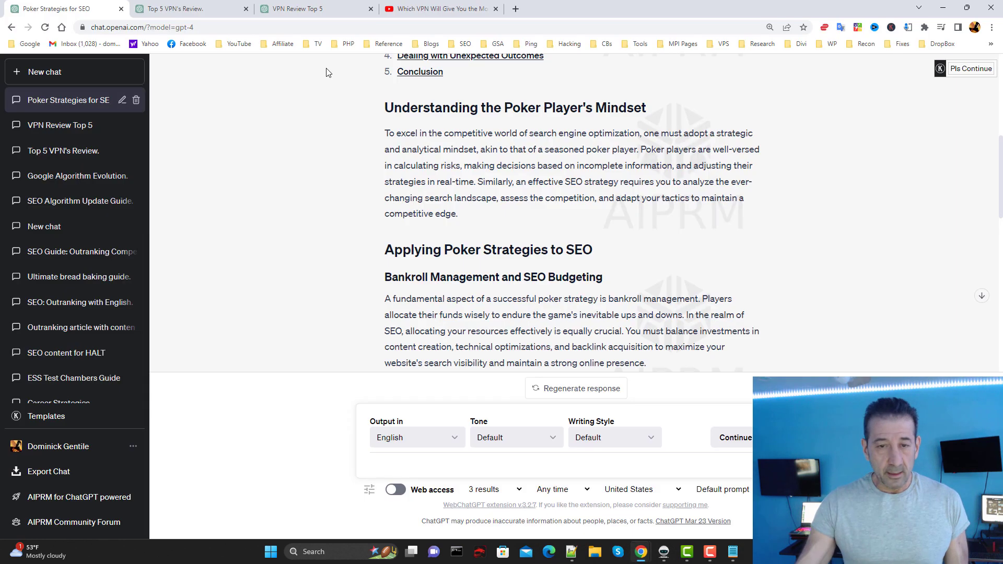
{"action": "left_click", "coordinate": [215, 7]}
{"action": "scroll", "coordinate": [510, 251], "scroll_direction": "down", "scroll_amount": 12}
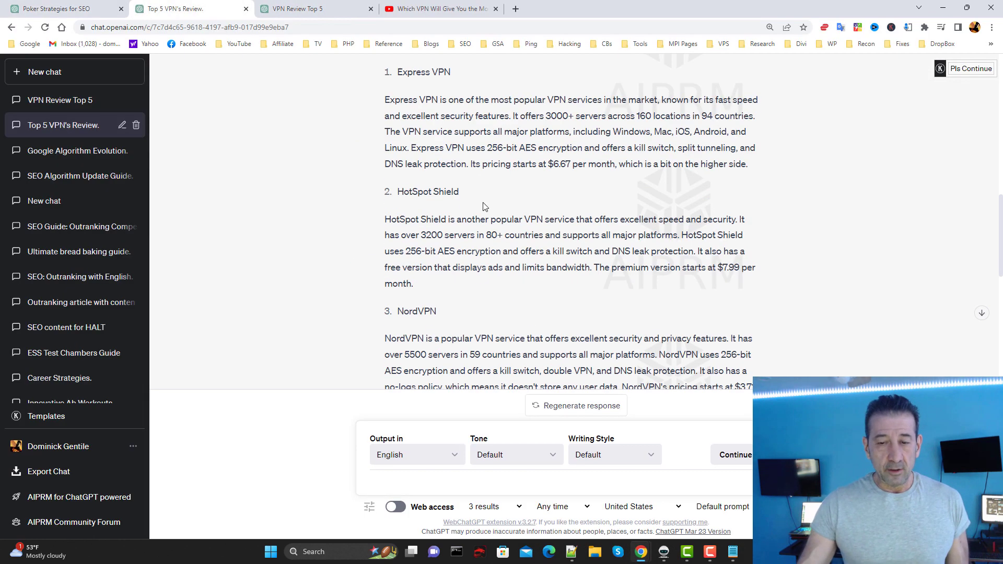
{"action": "scroll", "coordinate": [509, 251], "scroll_direction": "down", "scroll_amount": 4}
{"action": "left_click", "coordinate": [313, 9]}
{"action": "scroll", "coordinate": [465, 187], "scroll_direction": "down", "scroll_amount": 5}
{"action": "scroll", "coordinate": [465, 187], "scroll_direction": "down", "scroll_amount": 13}
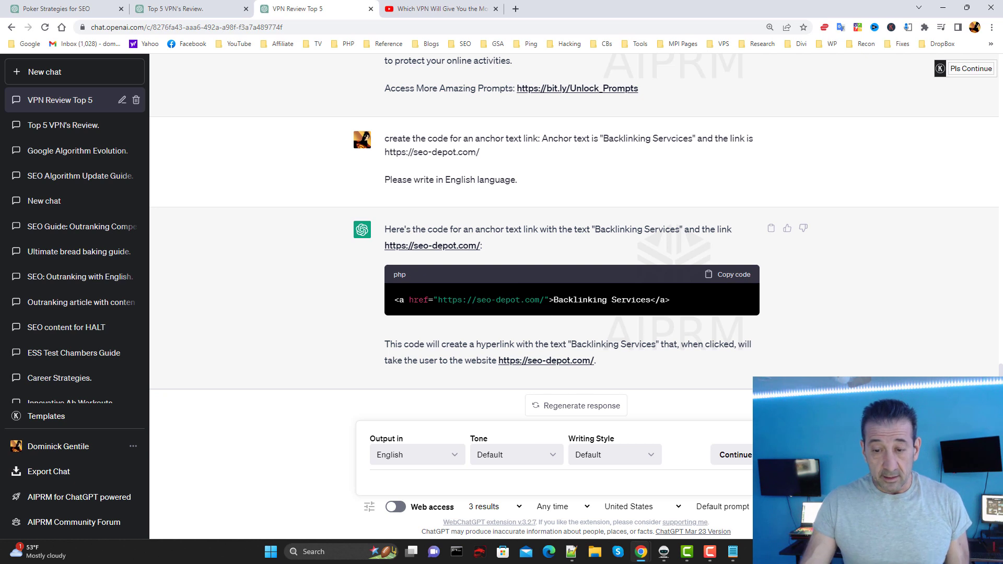
Examine the anchor text link prompt in the VPN Review Top 5 chat and highlight its generated Backlinking Services HTML code.
{"action": "left_click_drag", "start_coordinate": [671, 299], "coordinate": [384, 230]}
{"action": "right_click", "coordinate": [459, 300]}
{"action": "left_click", "coordinate": [444, 185]}
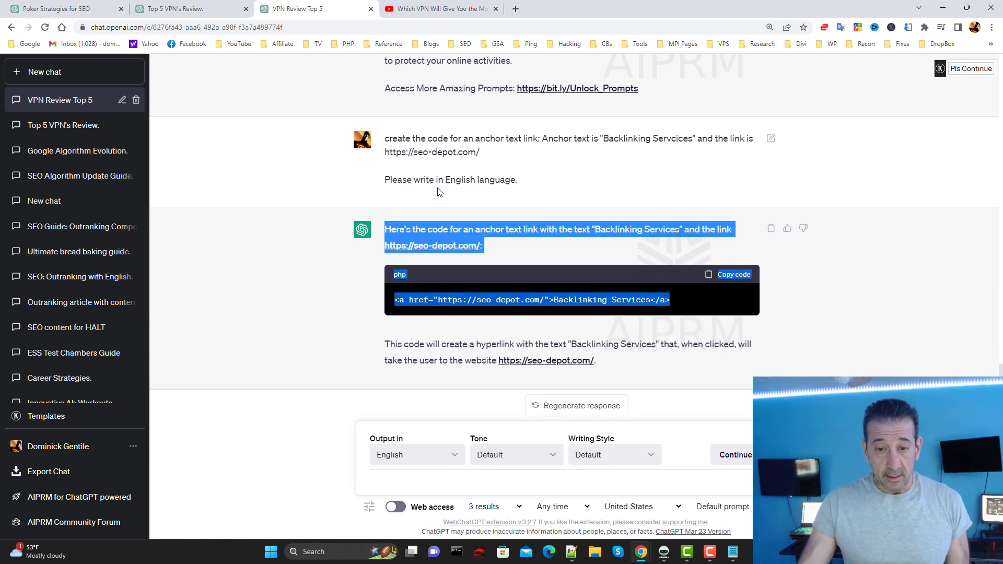
{"action": "scroll", "coordinate": [442, 207], "scroll_direction": "up", "scroll_amount": 3}
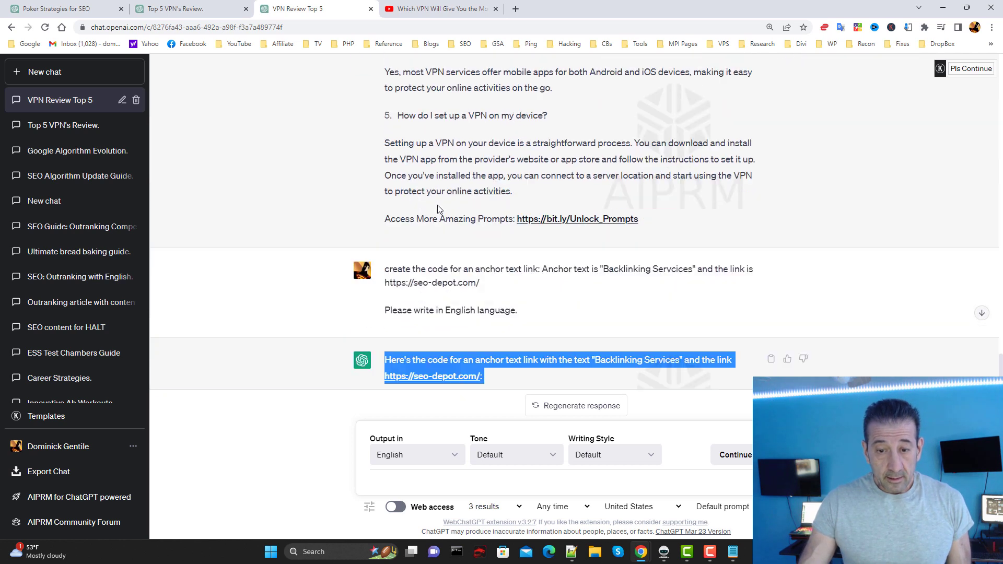
{"action": "scroll", "coordinate": [441, 212], "scroll_direction": "down", "scroll_amount": 3}
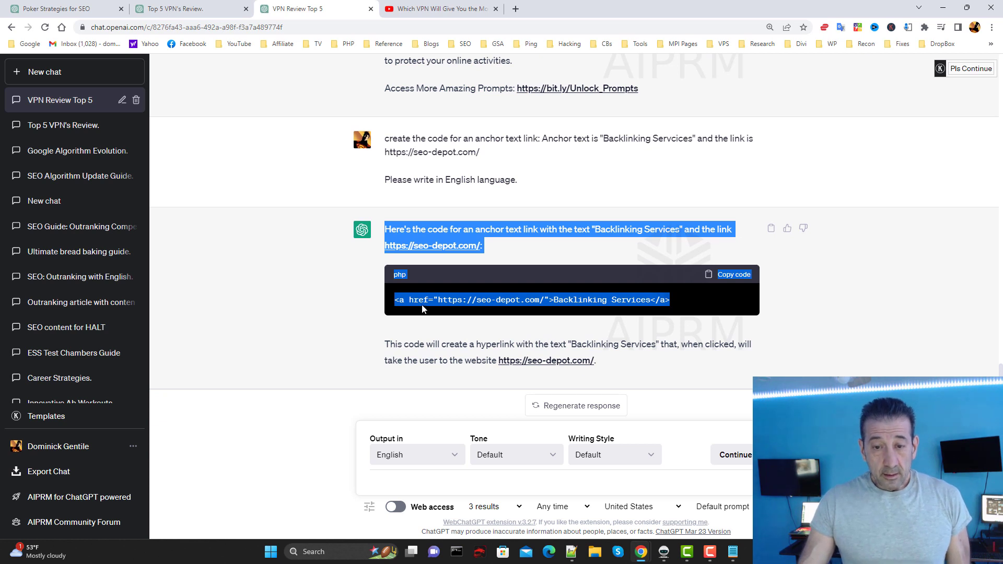
{"action": "scroll", "coordinate": [423, 311], "scroll_direction": "up", "scroll_amount": 3}
{"action": "left_click", "coordinate": [538, 318]}
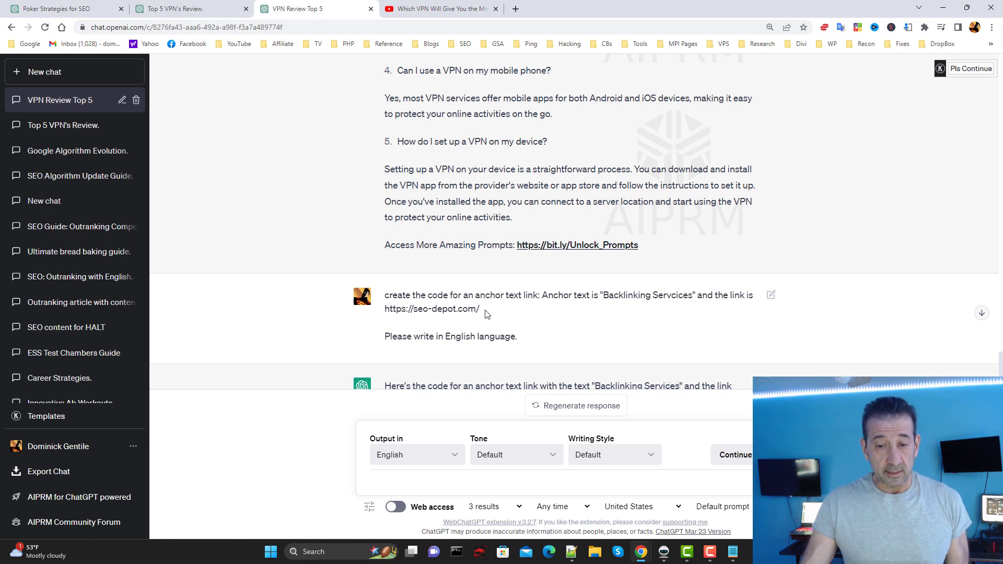
{"action": "scroll", "coordinate": [562, 316], "scroll_direction": "down", "scroll_amount": 2}
{"action": "left_click_drag", "start_coordinate": [701, 299], "coordinate": [395, 300]}
{"action": "right_click", "coordinate": [458, 296]}
{"action": "left_click", "coordinate": [591, 218]}
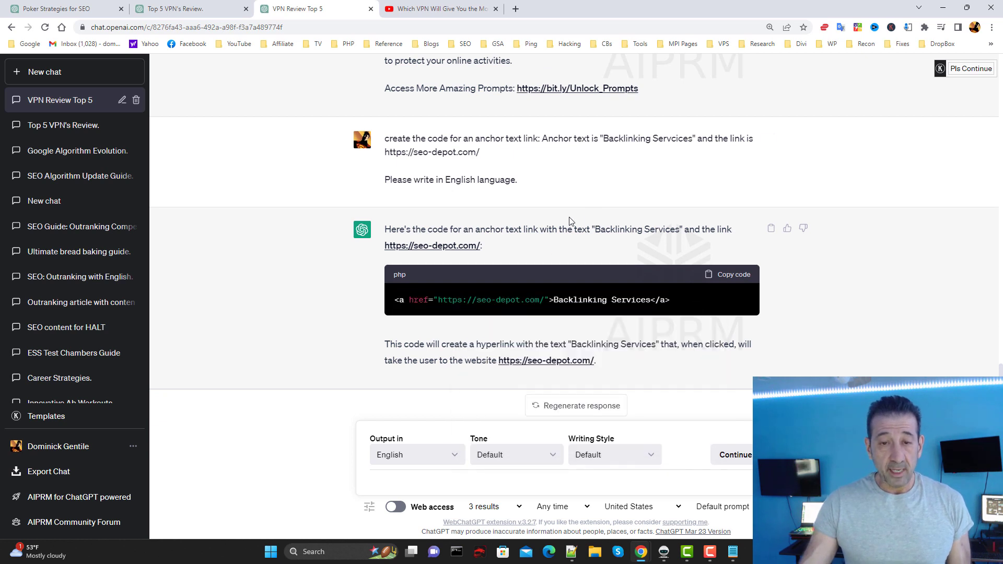
In SpinTax.txt, extend the anchor text spin options with "|SEO backlinks|SEO" before the closing brace.
{"action": "left_click", "coordinate": [733, 552]}
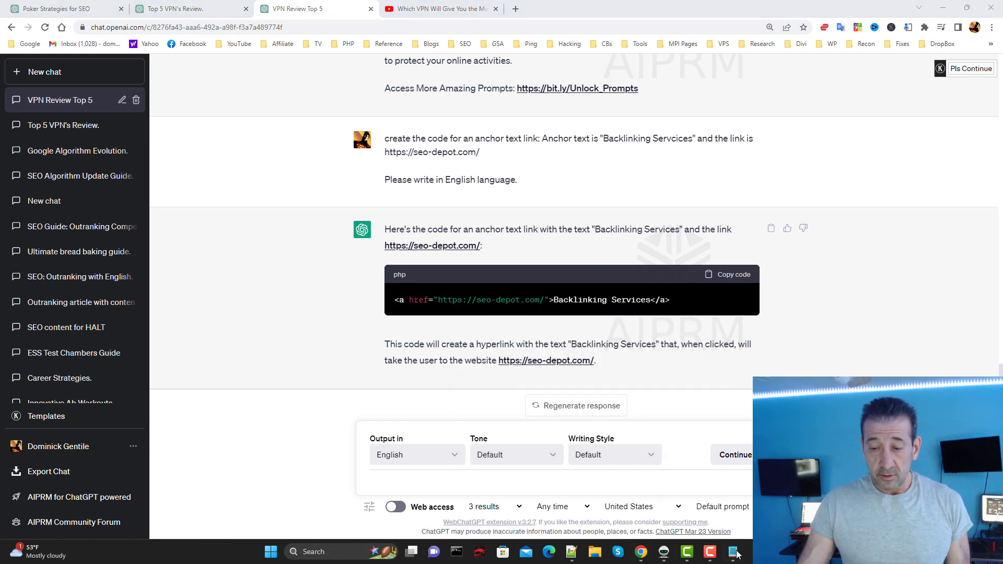
{"action": "left_click", "coordinate": [291, 180]}
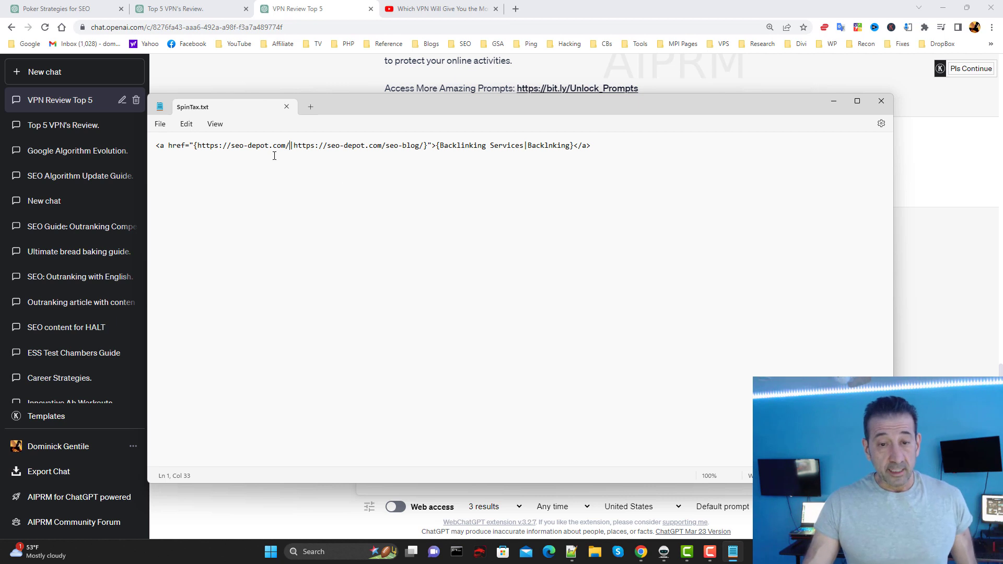
{"action": "left_click", "coordinate": [571, 145]}
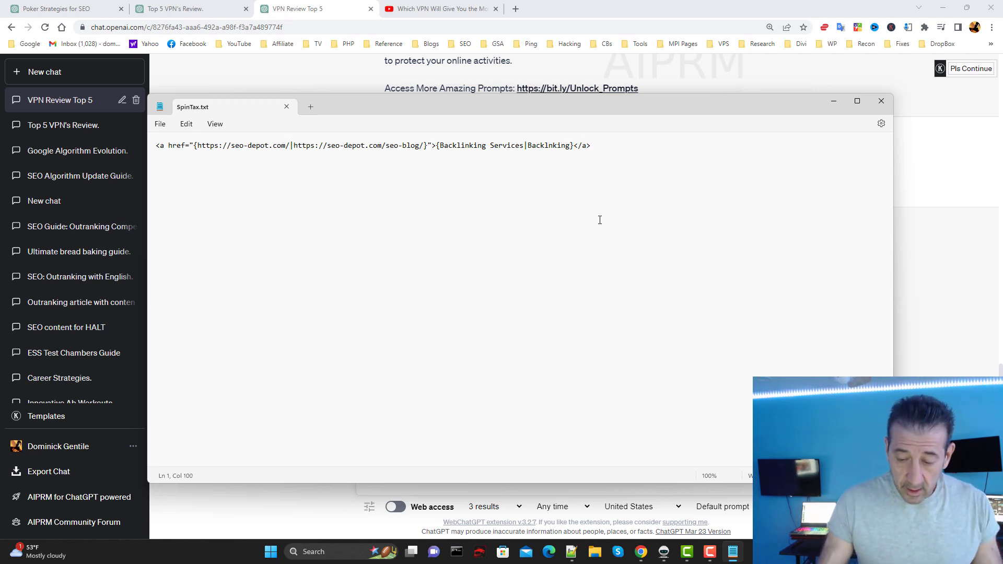
{"action": "type", "text": "|"}
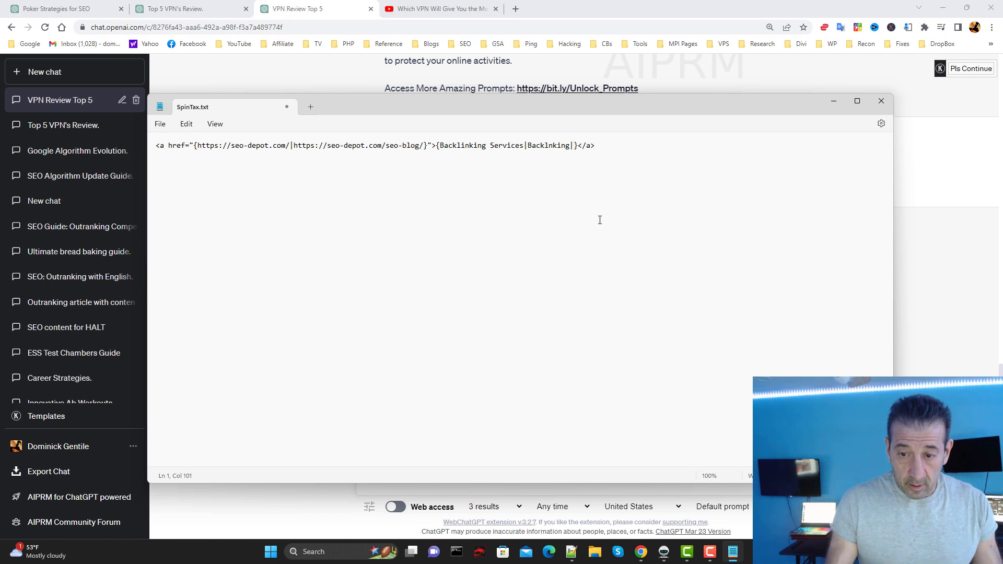
{"action": "type", "text": "SEO backlinks|SEO"}
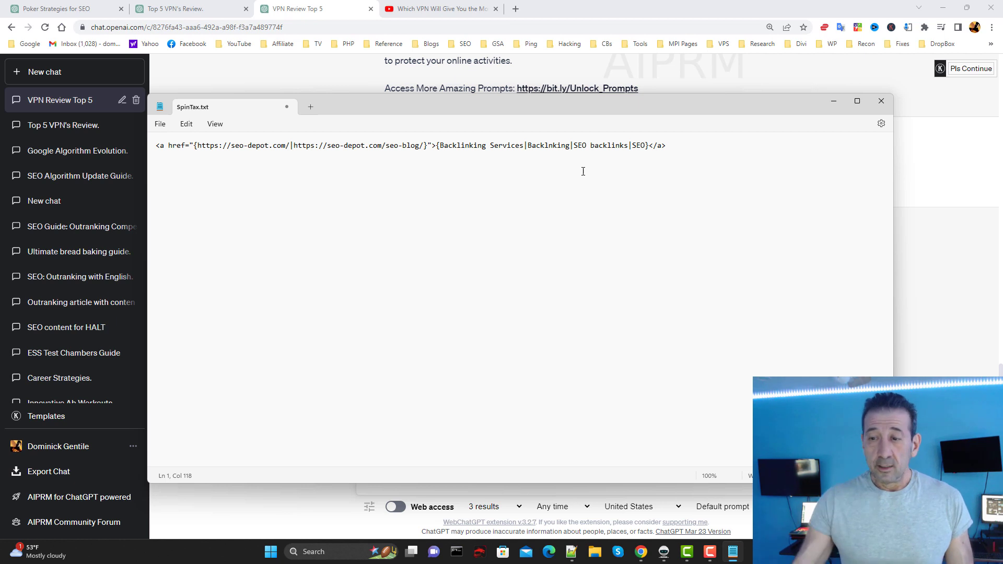
Switch back to Chrome and open the Dark Marketing channel page on YouTube to view its videos.
{"action": "left_click", "coordinate": [865, 68]}
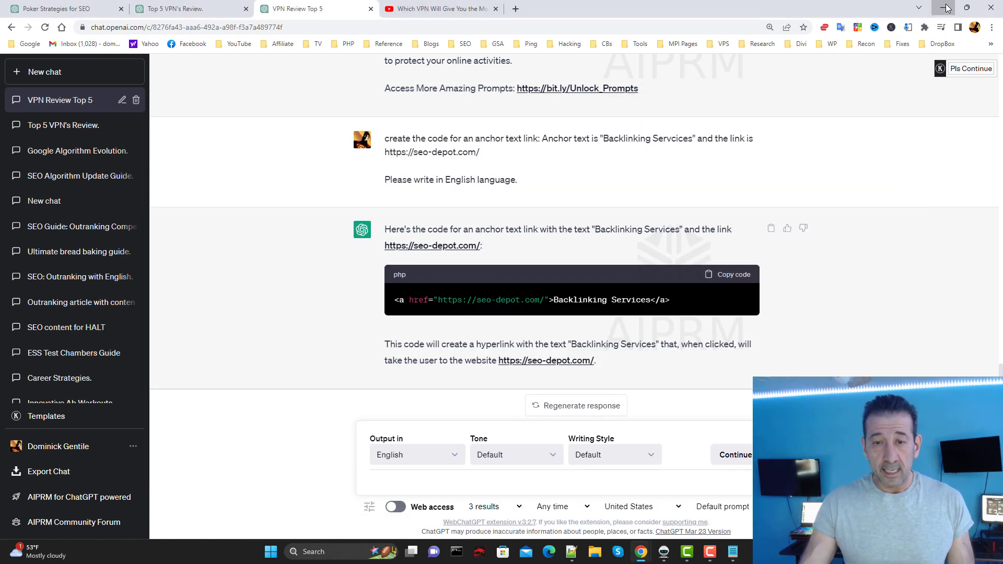
{"action": "left_click", "coordinate": [439, 8]}
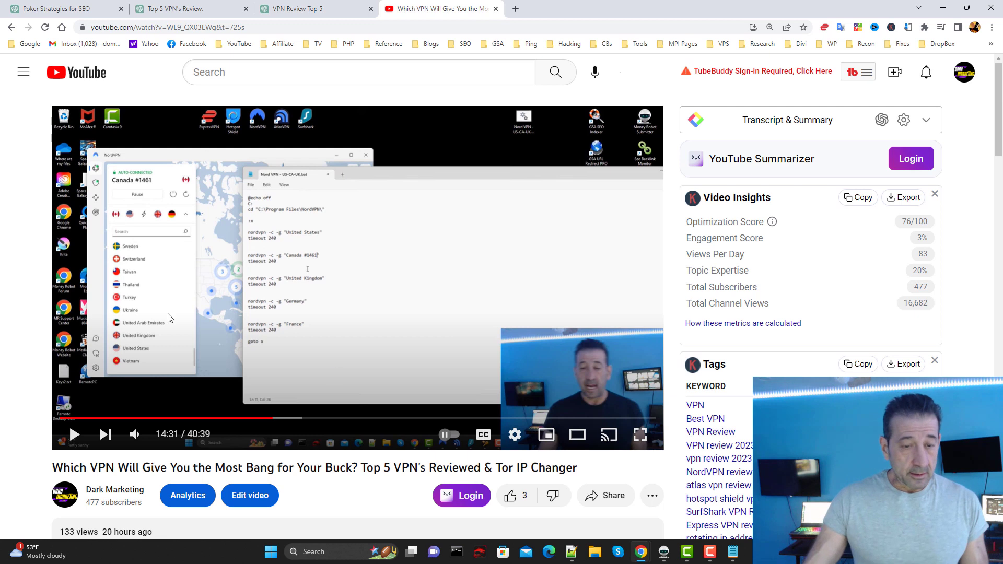
{"action": "left_click", "coordinate": [966, 74]}
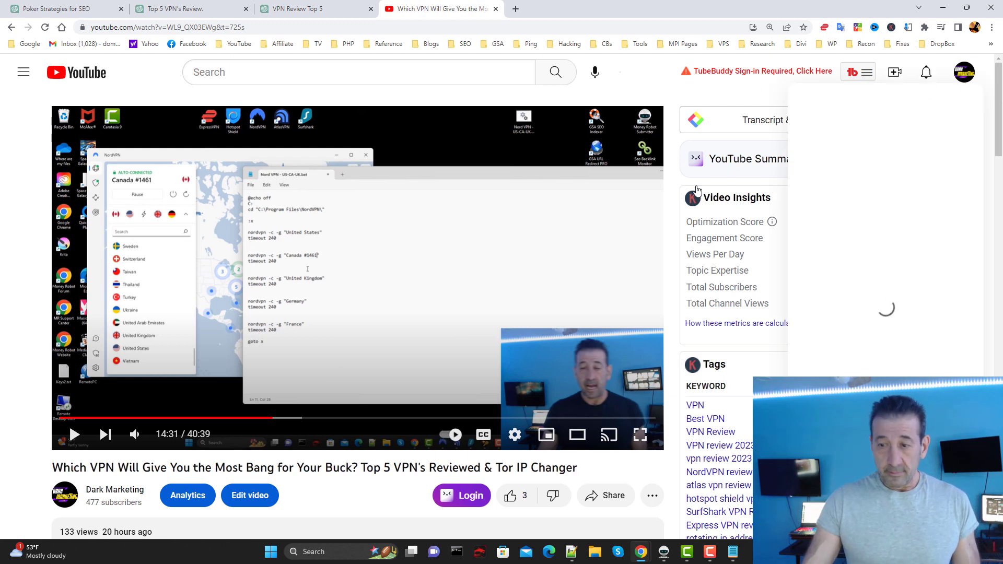
{"action": "left_click", "coordinate": [822, 149]}
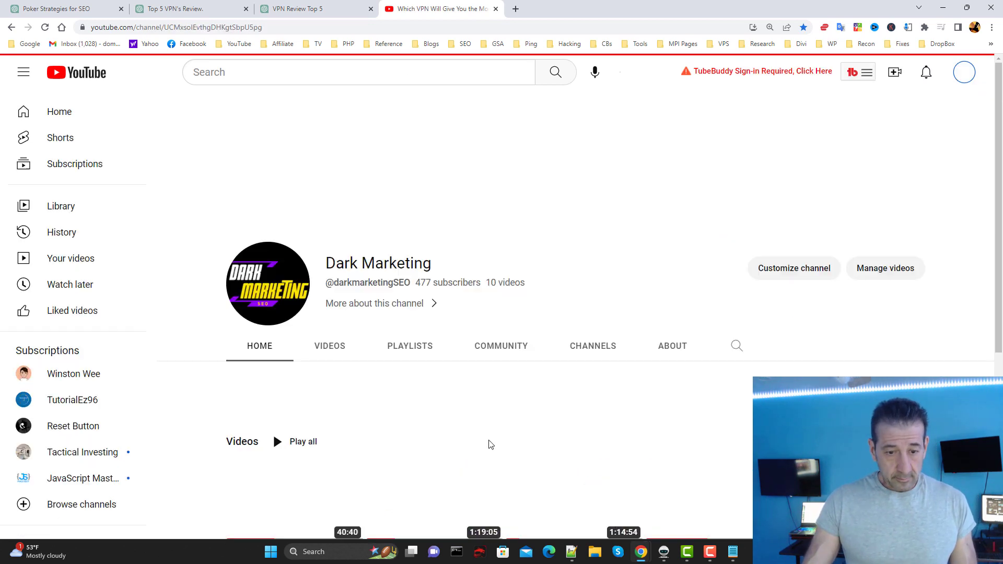
{"action": "scroll", "coordinate": [433, 433], "scroll_direction": "down", "scroll_amount": 2}
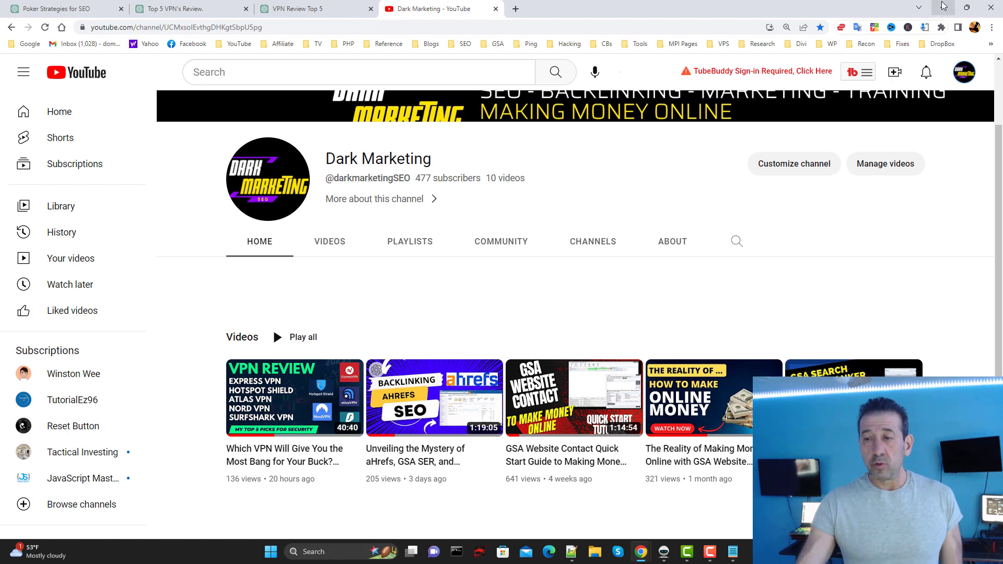
Close the blank campaign in Money Robot, inspect the Video Ranking list and its add-video-URLs dialog, and return to the projects view.
{"action": "left_click", "coordinate": [967, 7]}
{"action": "left_click", "coordinate": [747, 104]}
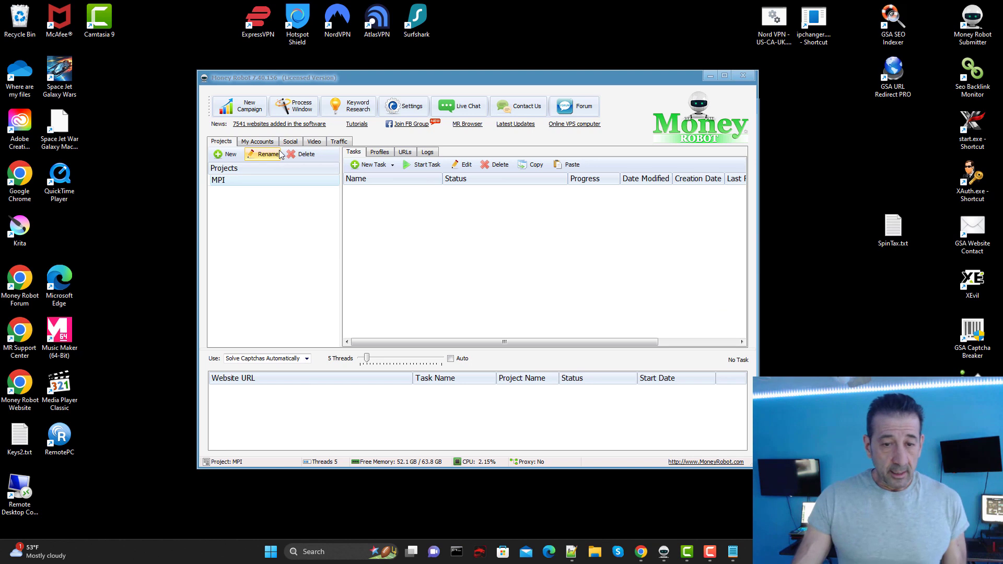
{"action": "left_click", "coordinate": [320, 144]}
{"action": "scroll", "coordinate": [595, 241], "scroll_direction": "down", "scroll_amount": 2}
{"action": "scroll", "coordinate": [594, 242], "scroll_direction": "up", "scroll_amount": 2}
{"action": "left_click", "coordinate": [599, 228]}
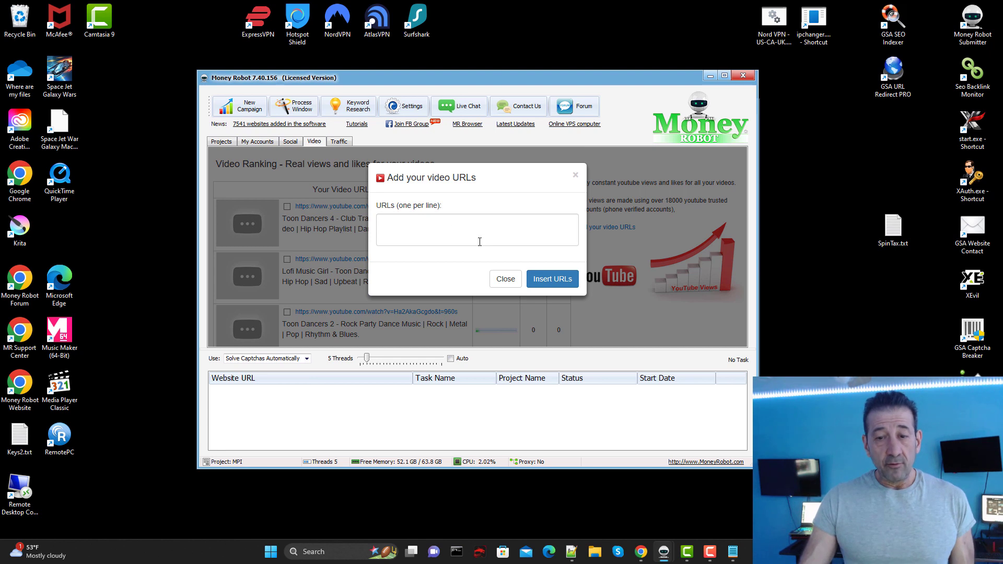
{"action": "left_click", "coordinate": [506, 279]}
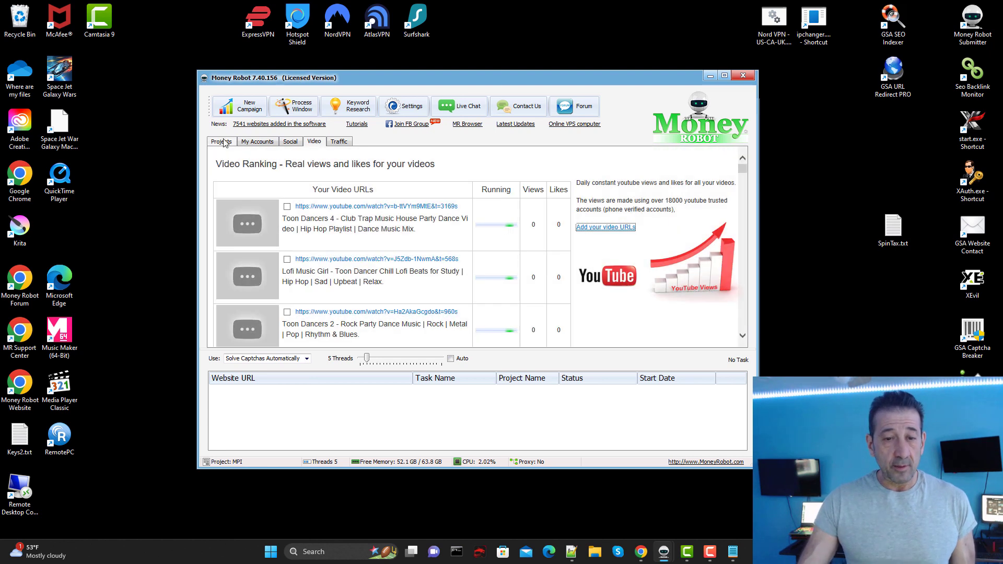
{"action": "left_click", "coordinate": [221, 142]}
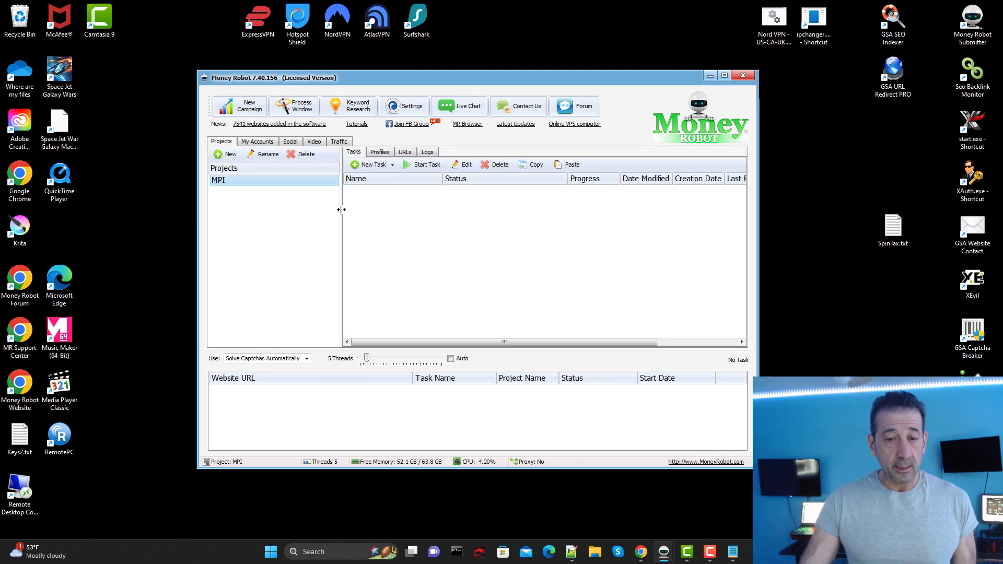
Switch to the Dark Marketing YouTube channel in Chrome and browse its list of videos.
{"action": "left_click", "coordinate": [642, 553]}
{"action": "left_click", "coordinate": [587, 502]}
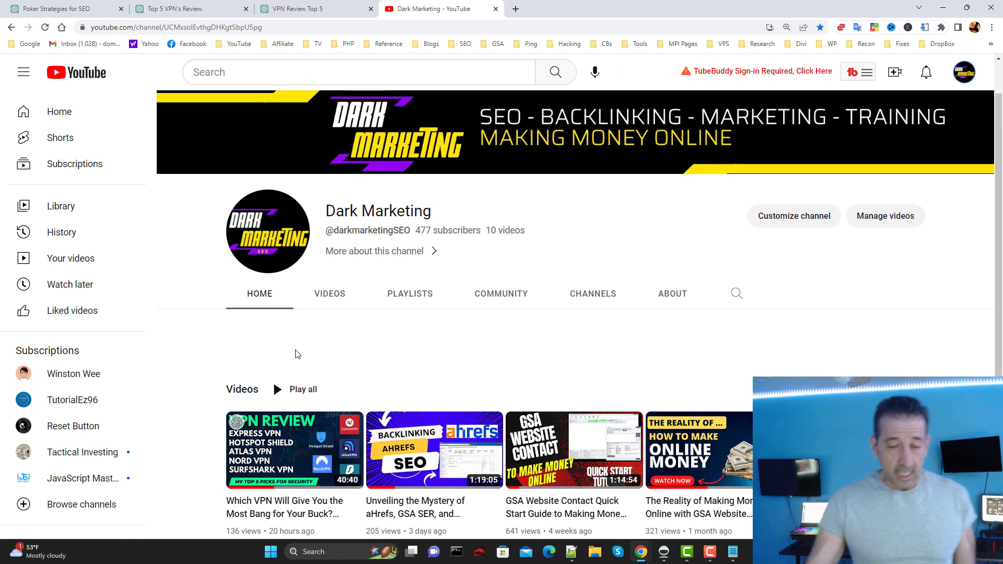
{"action": "scroll", "coordinate": [287, 325], "scroll_direction": "down", "scroll_amount": 2}
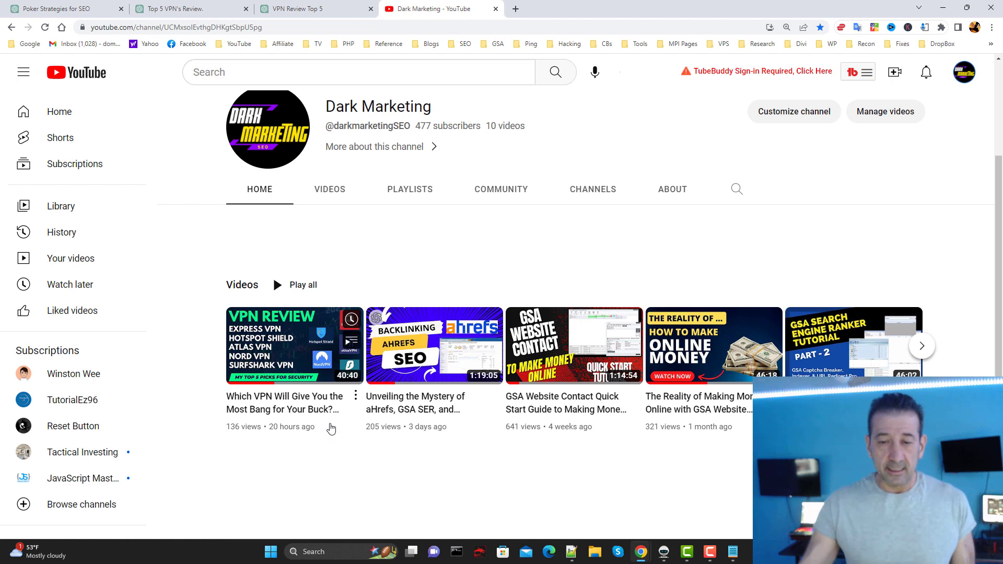
{"action": "scroll", "coordinate": [468, 476], "scroll_direction": "up", "scroll_amount": 2}
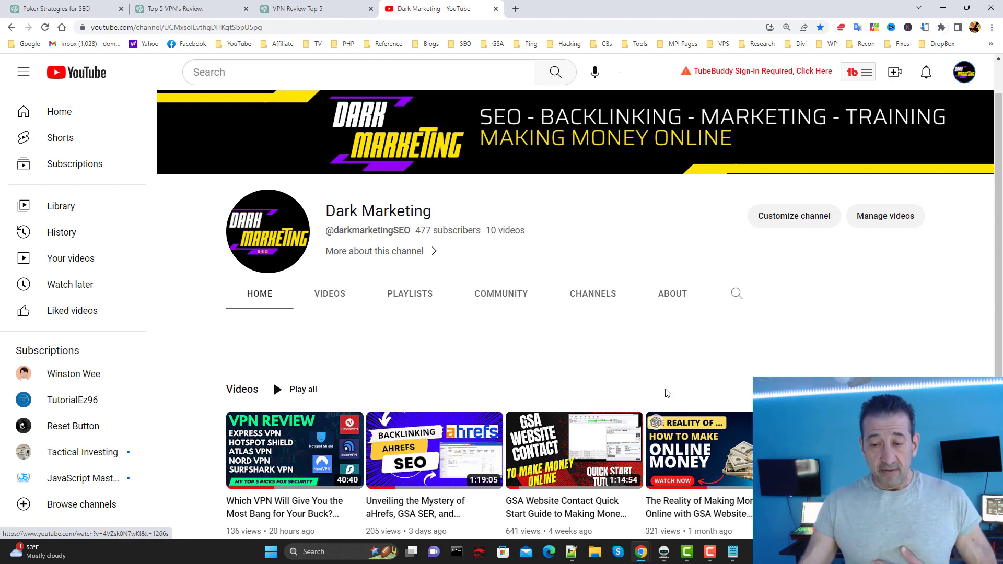
{"action": "scroll", "coordinate": [966, 368], "scroll_direction": "down", "scroll_amount": 2}
{"action": "scroll", "coordinate": [710, 390], "scroll_direction": "down", "scroll_amount": 2}
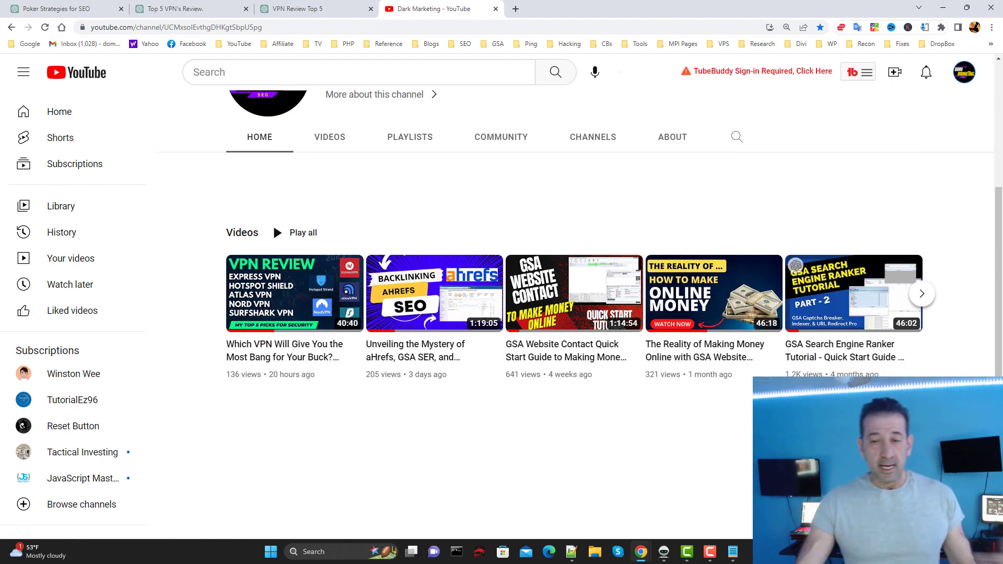
Look over the Dark Marketing channel's home page and its video row, and return to the Money Robot window.
{"action": "scroll", "coordinate": [711, 390], "scroll_direction": "up", "scroll_amount": 5}
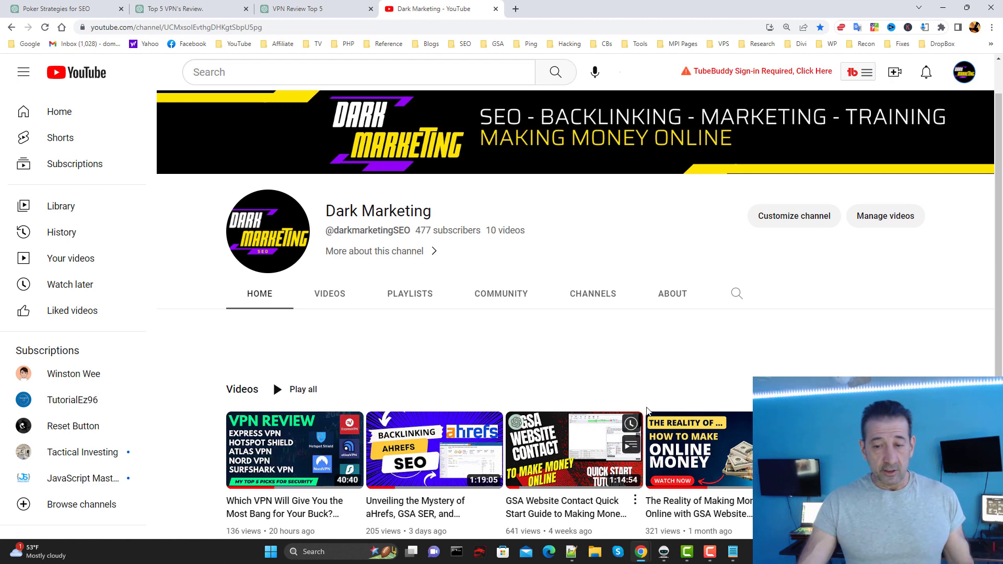
{"action": "scroll", "coordinate": [720, 388], "scroll_direction": "down", "scroll_amount": 2}
{"action": "scroll", "coordinate": [456, 425], "scroll_direction": "down", "scroll_amount": 1}
{"action": "scroll", "coordinate": [457, 449], "scroll_direction": "up", "scroll_amount": 3}
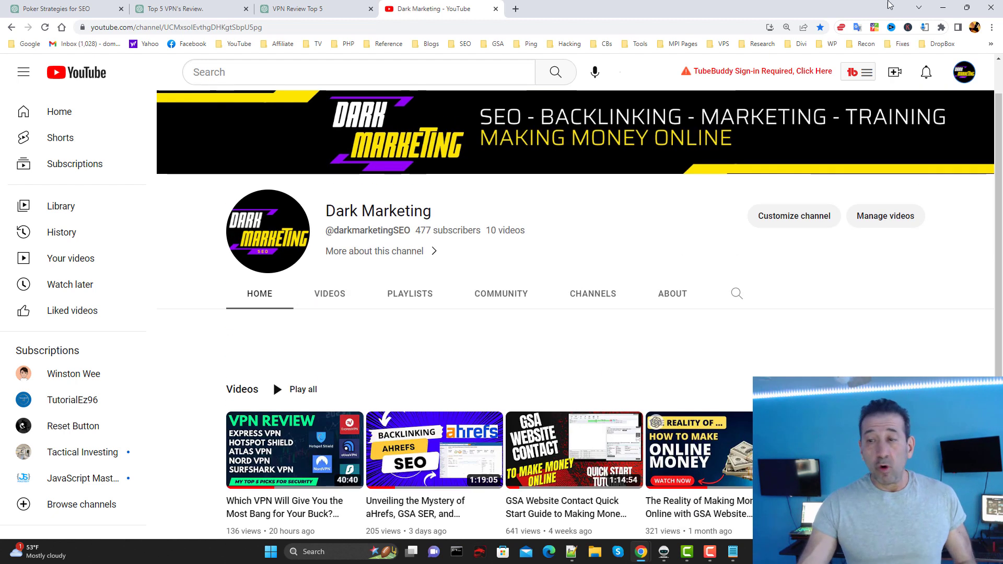
{"action": "left_click", "coordinate": [942, 8]}
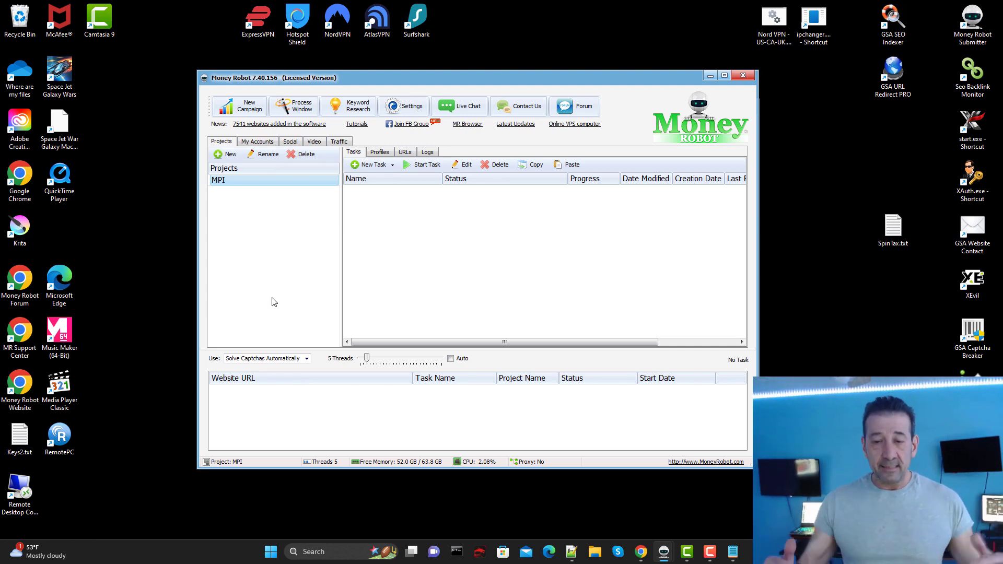
Switch to Chrome, review the ChatGPT articles in the VPN Review Top 5 and Top 5 VPN's Review chats, and return to Money Robot.
{"action": "left_click", "coordinate": [647, 561]}
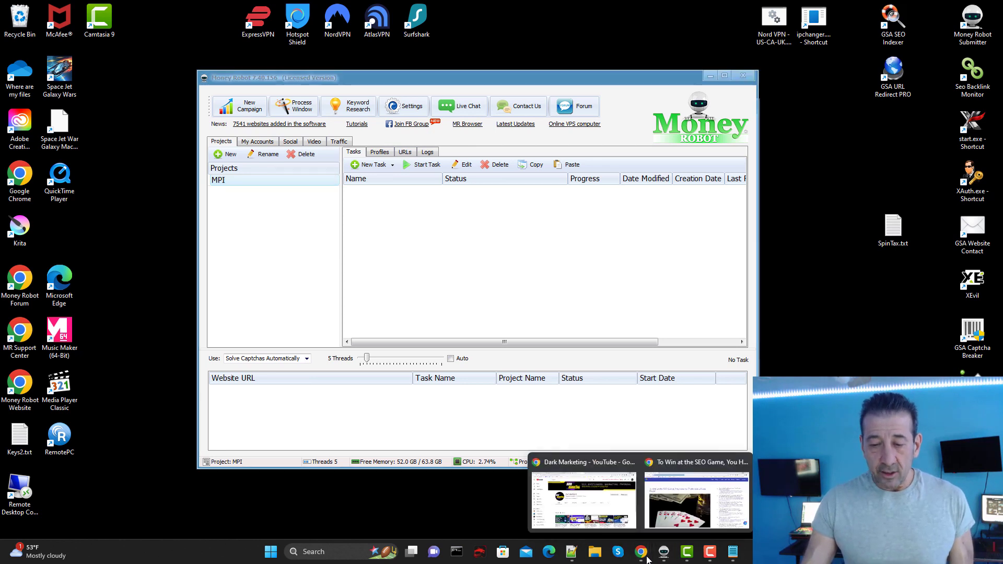
{"action": "left_click", "coordinate": [697, 499]}
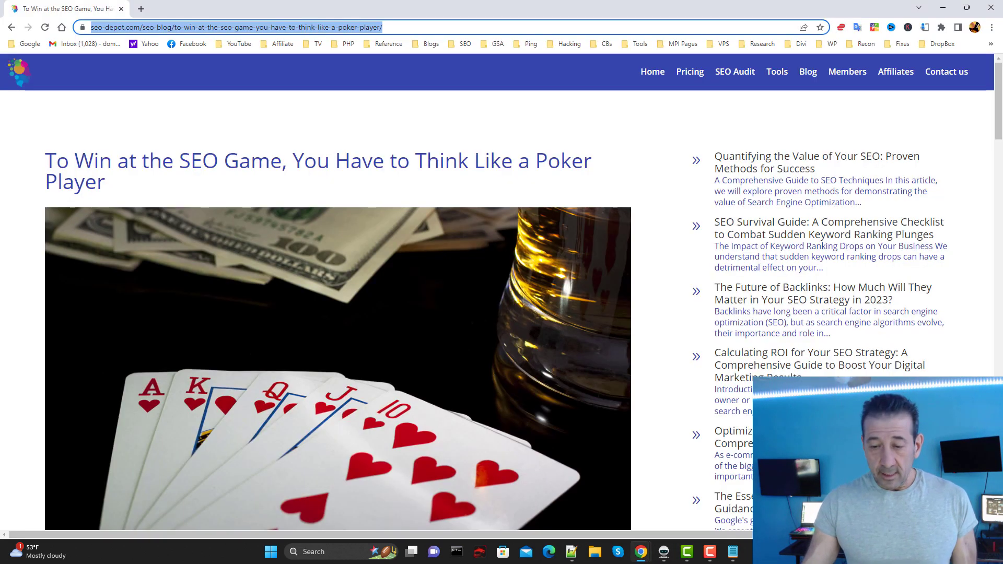
{"action": "left_click", "coordinate": [651, 559]}
{"action": "left_click", "coordinate": [588, 509]}
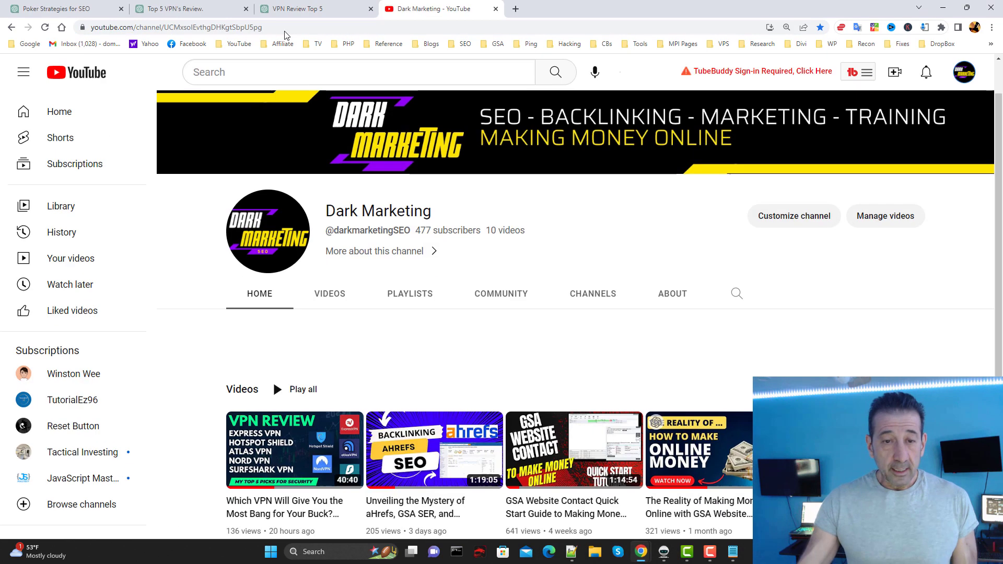
{"action": "left_click", "coordinate": [289, 8]}
{"action": "scroll", "coordinate": [266, 124], "scroll_direction": "up", "scroll_amount": 4}
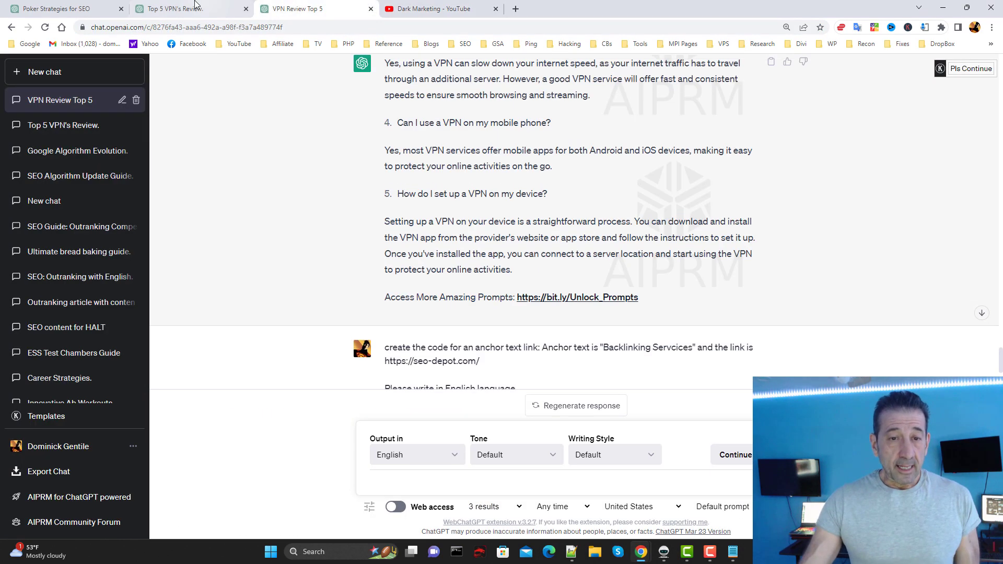
{"action": "key", "text": "ctrl+Page_Up"}
{"action": "scroll", "coordinate": [581, 167], "scroll_direction": "up", "scroll_amount": 6}
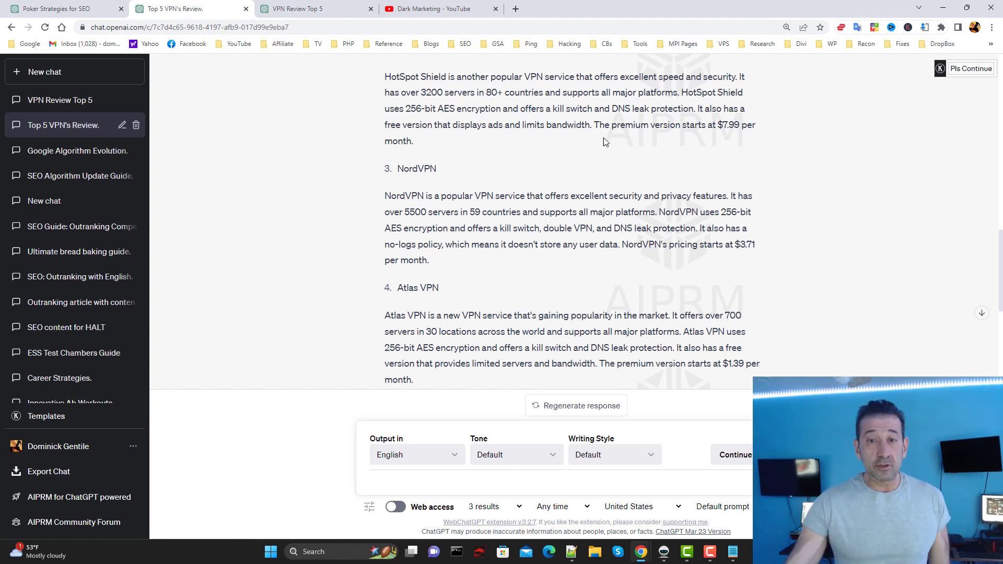
{"action": "left_click", "coordinate": [943, 8]}
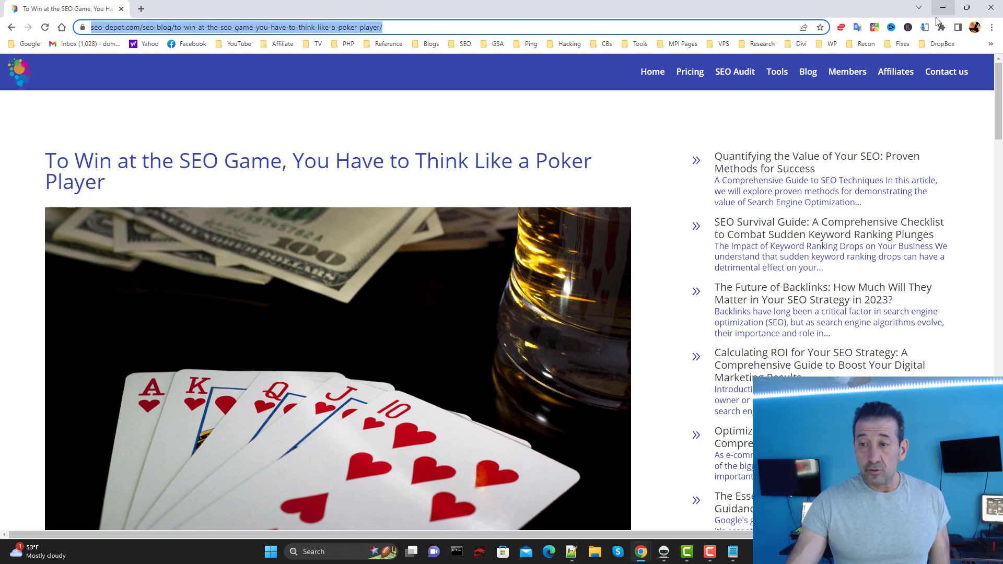
{"action": "left_click", "coordinate": [944, 8]}
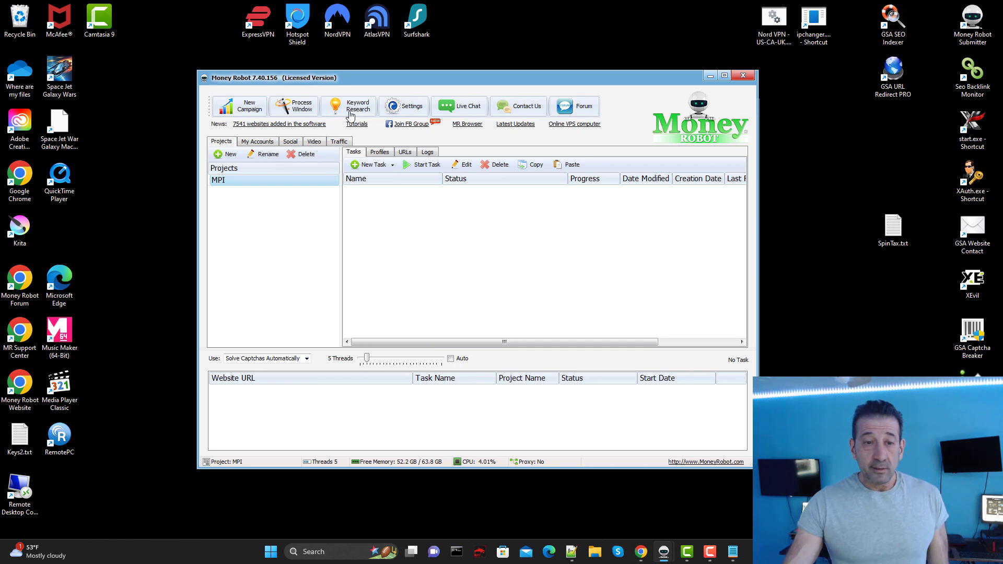